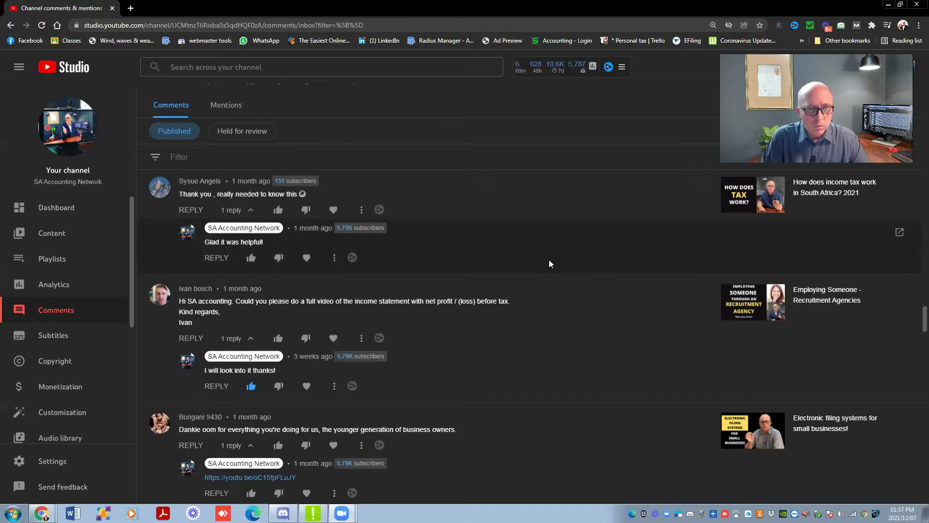
Step: Highlight the reply about investments and the viewer's follow-up reply, then clear the highlight
scroll(916, 322, up, 1)
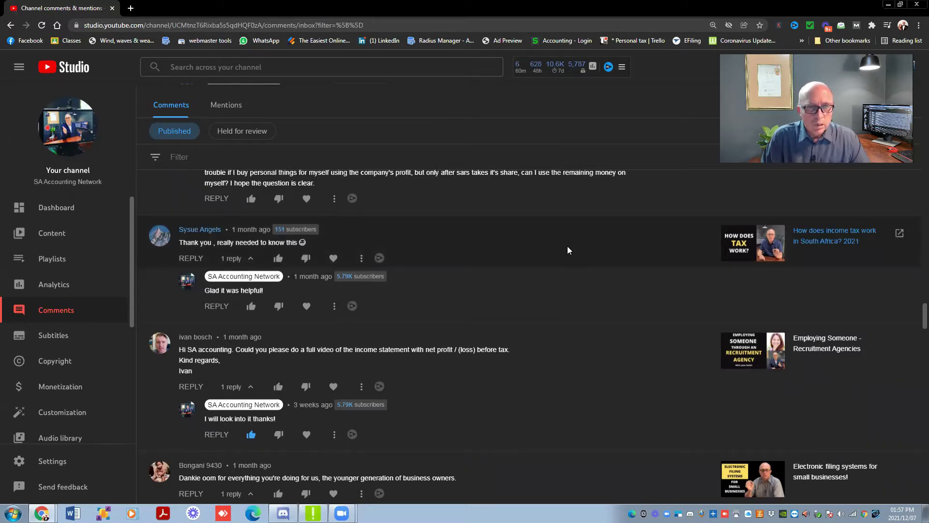
scroll(568, 249, up, 4)
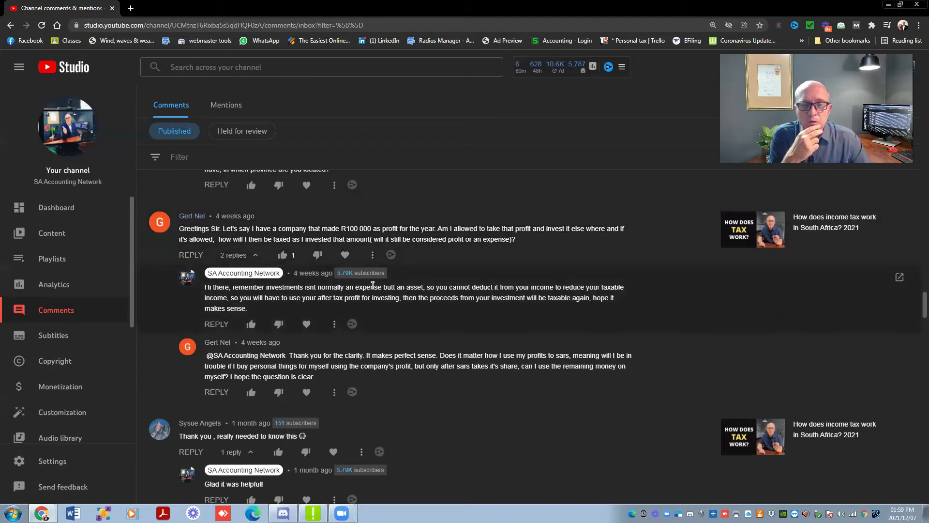
drag(294, 286, 316, 286)
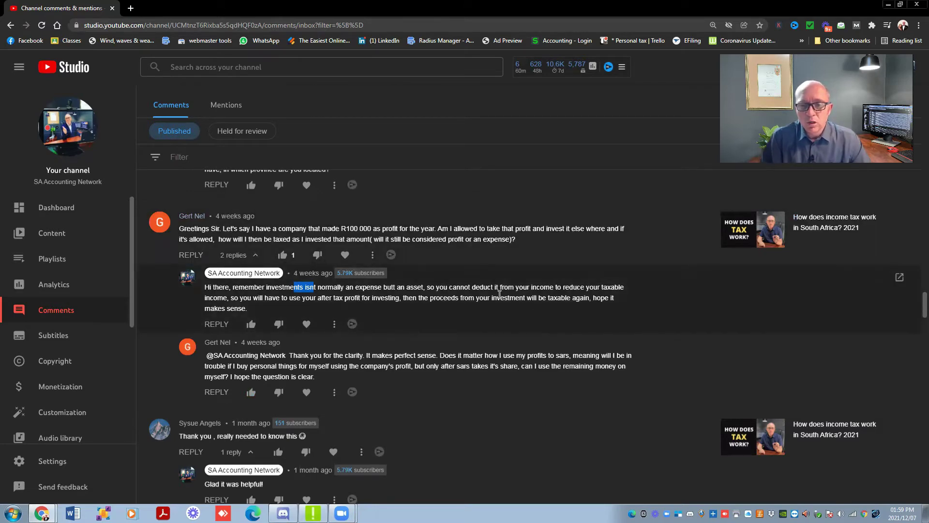
scroll(460, 283, up, 3)
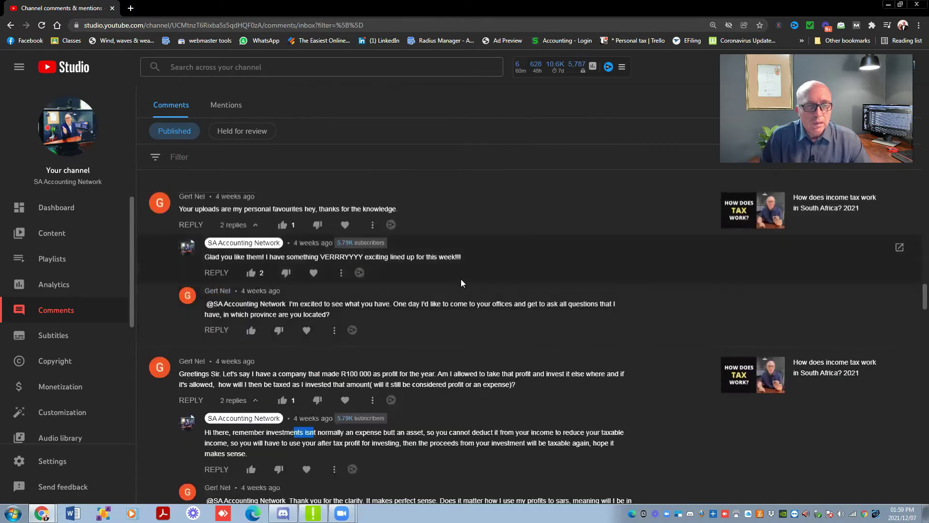
scroll(461, 283, up, 1)
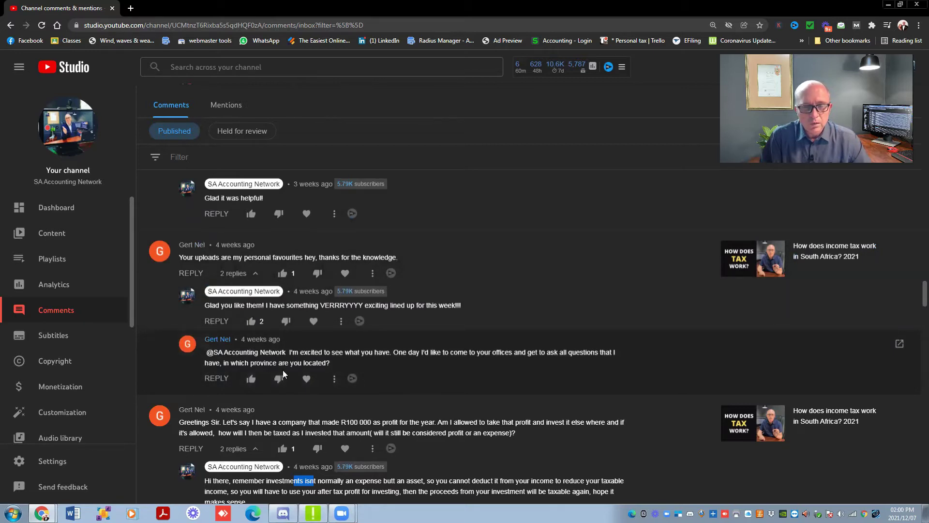
drag(327, 362, 210, 353)
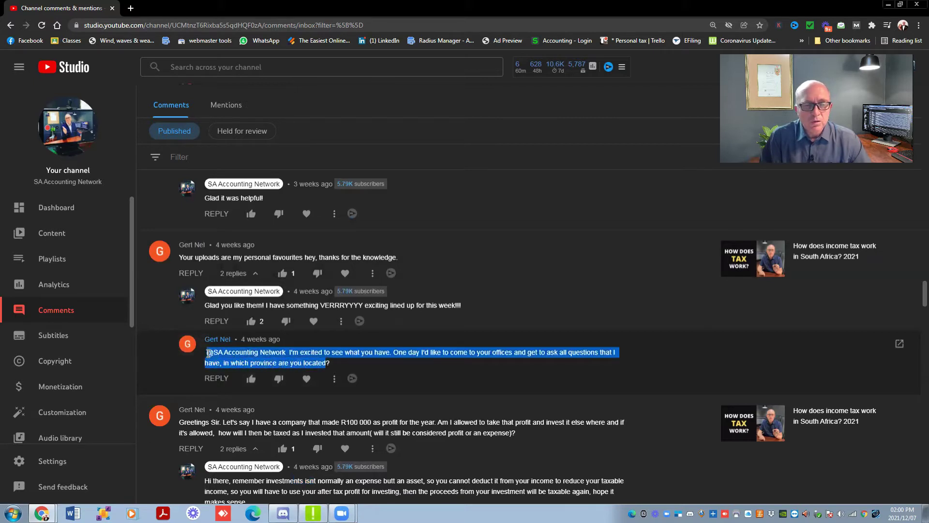
drag(330, 362, 298, 351)
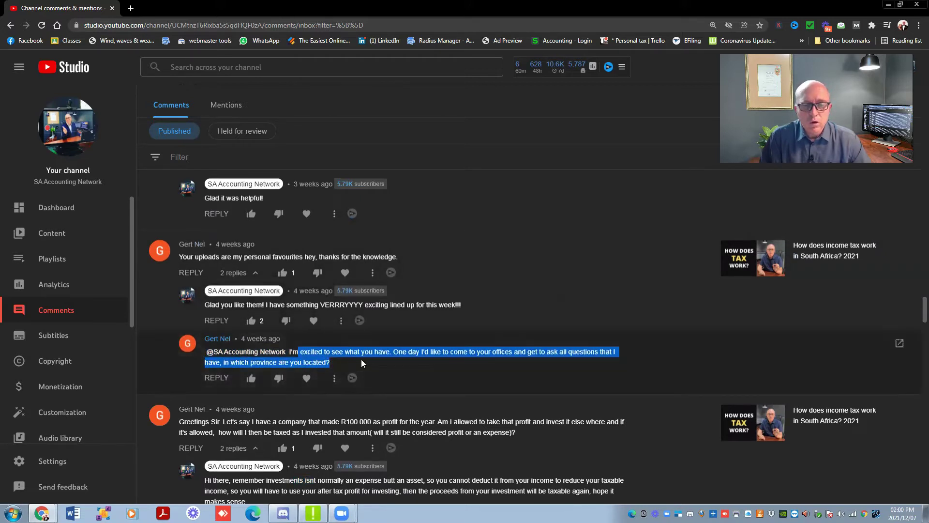
click(335, 363)
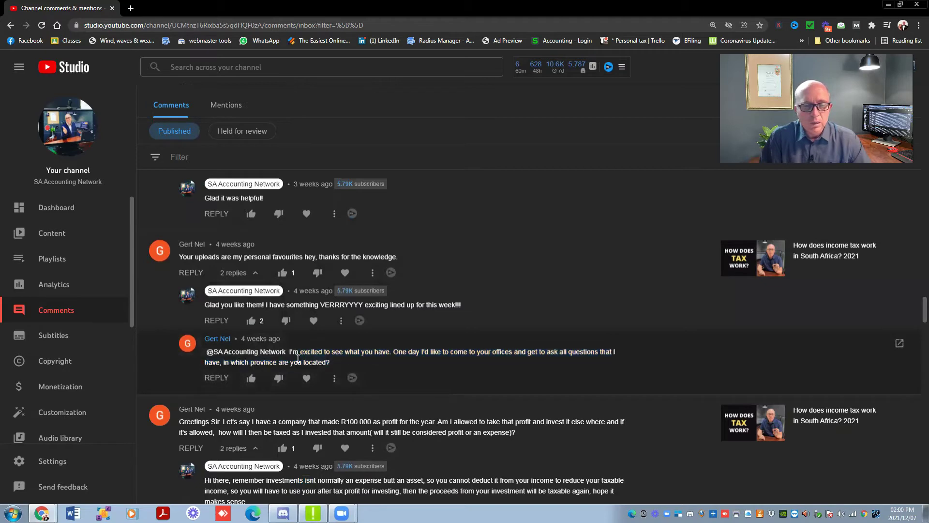
Step: Highlight the viewer's question about disqualifying the new company
scroll(291, 351, up, 1)
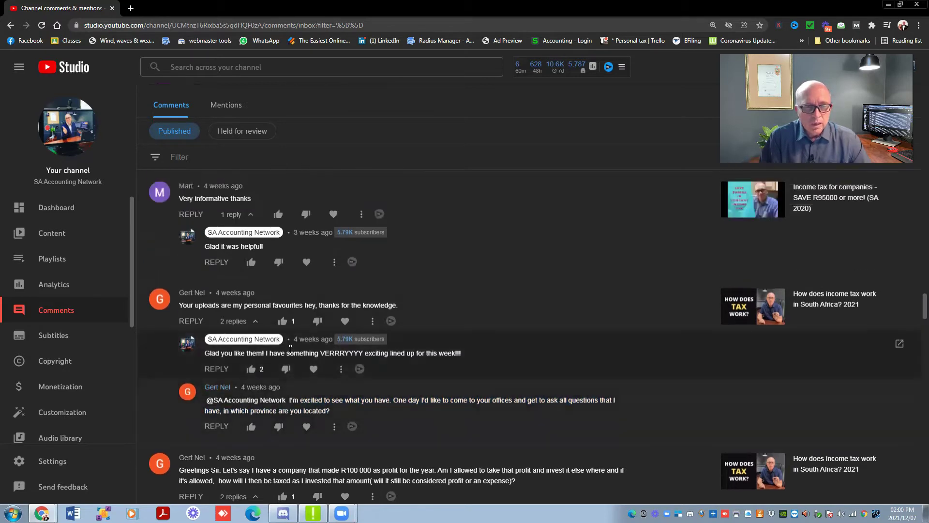
scroll(176, 341, down, 2)
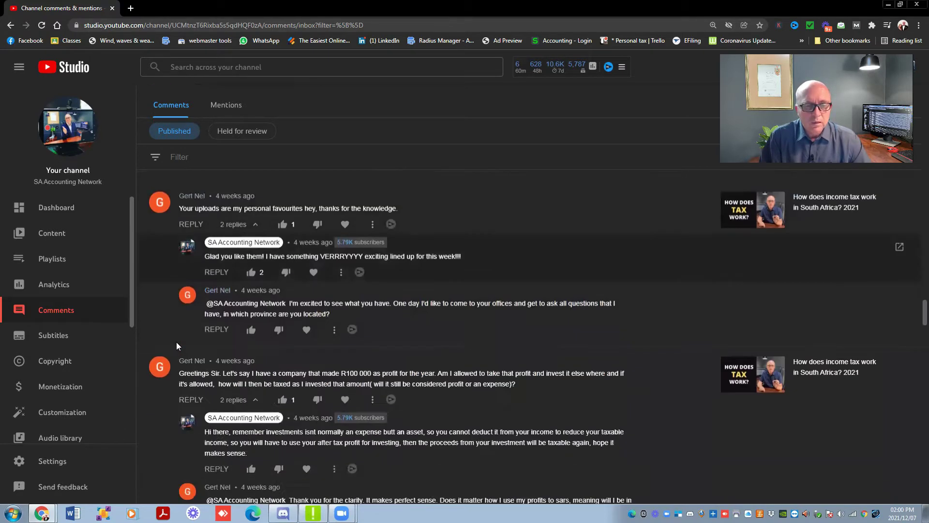
scroll(292, 338, up, 5)
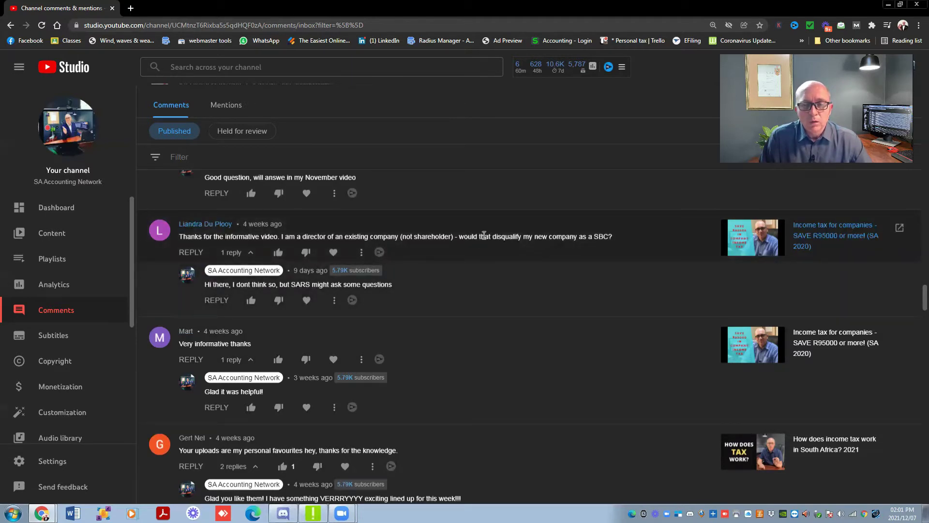
drag(484, 235, 594, 240)
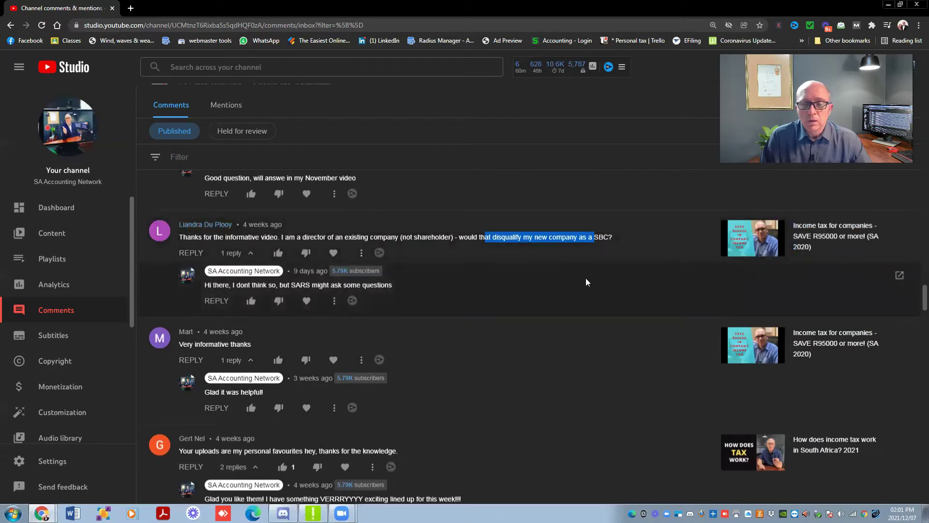
scroll(510, 272, up, 1)
scroll(510, 275, up, 1)
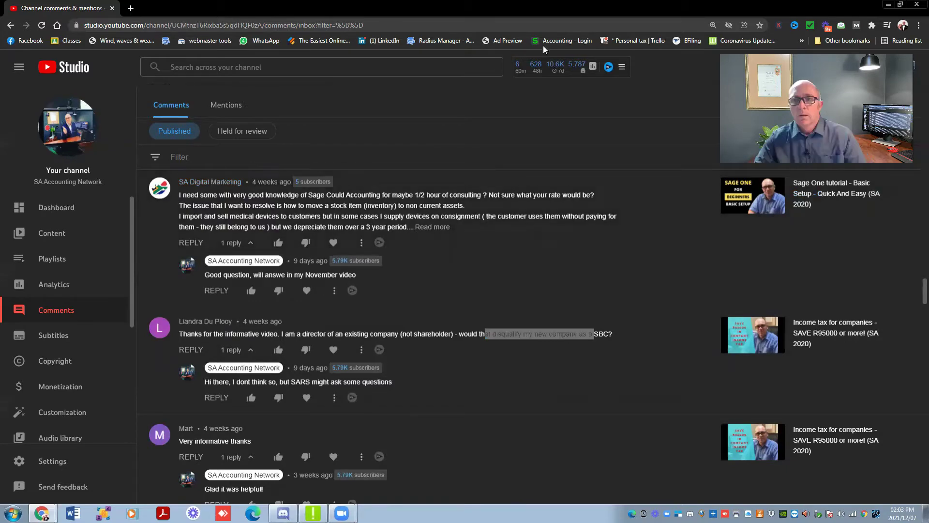
Step: Expand the long consulting question with Read more to read it fully
click(427, 228)
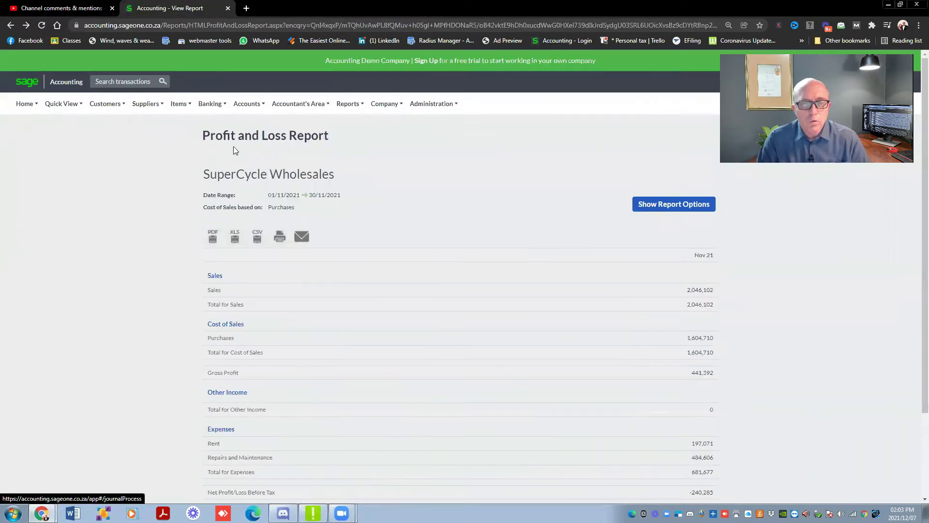
scroll(121, 200, down, 3)
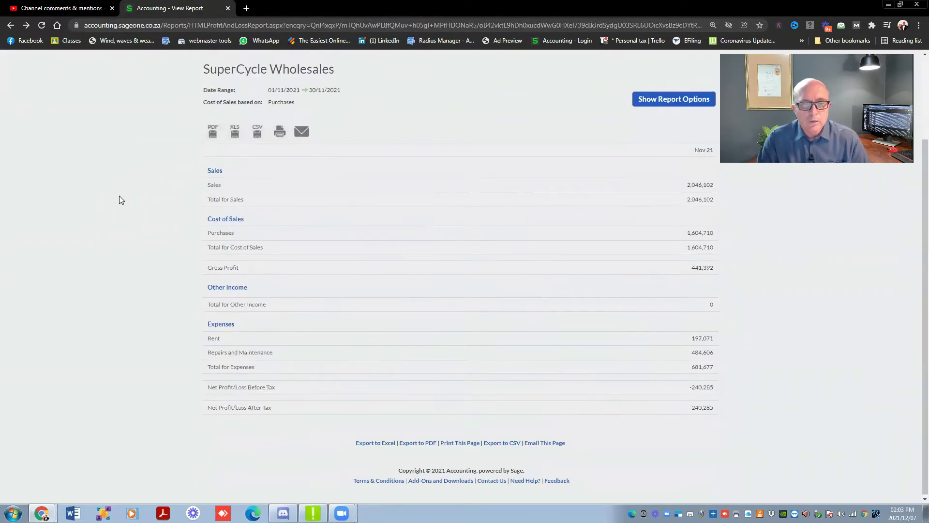
scroll(580, 186, up, 3)
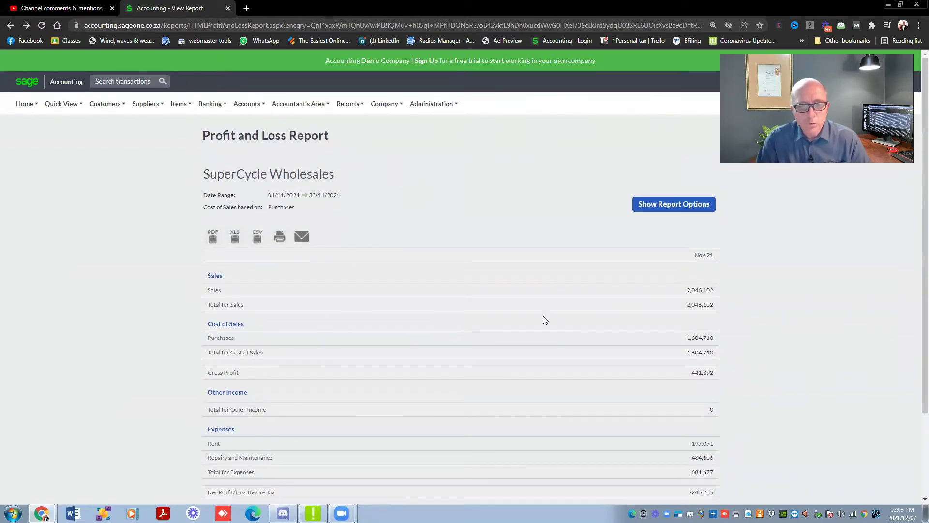
Step: View the detailed breakdown behind the Purchases amount, then return to the Profit and Loss Report
click(699, 342)
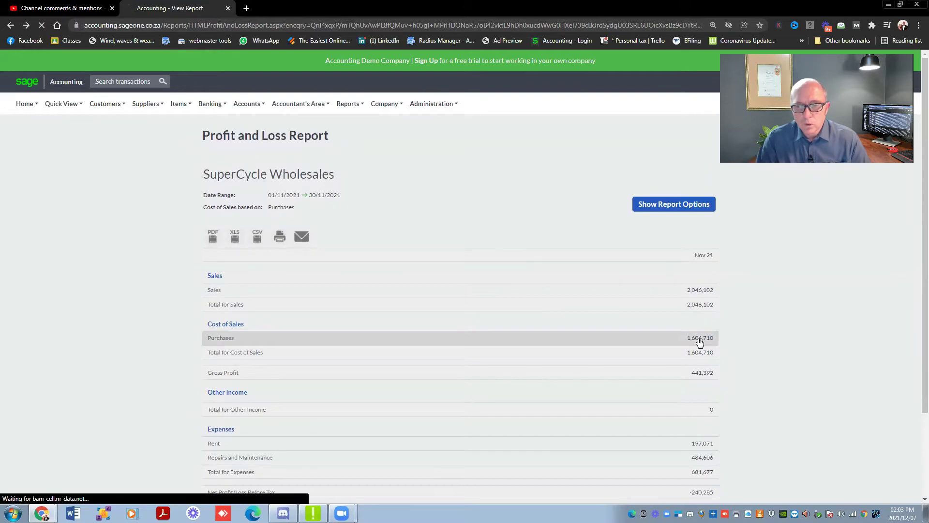
scroll(150, 208, down, 2)
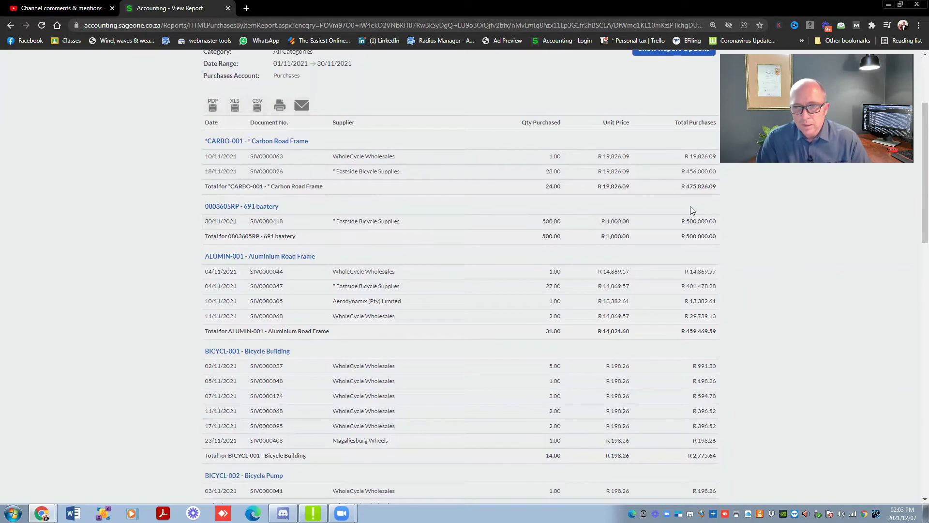
click(10, 26)
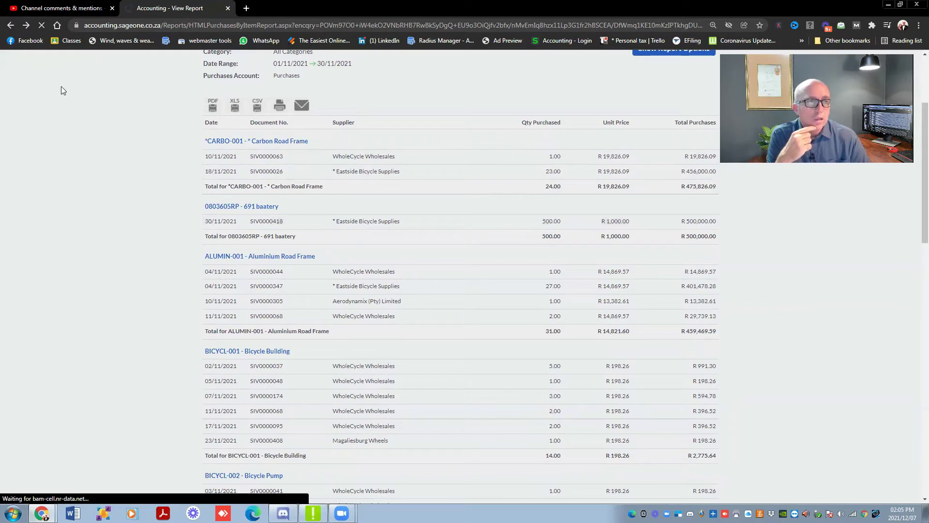
Step: Regenerate the Profit and Loss report with the period set to Last Month (November 2021)
click(10, 26)
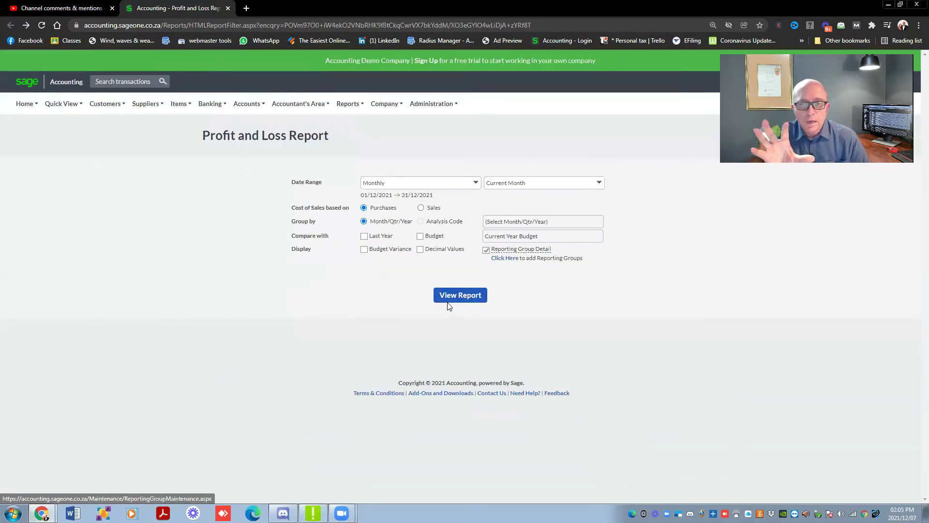
click(599, 183)
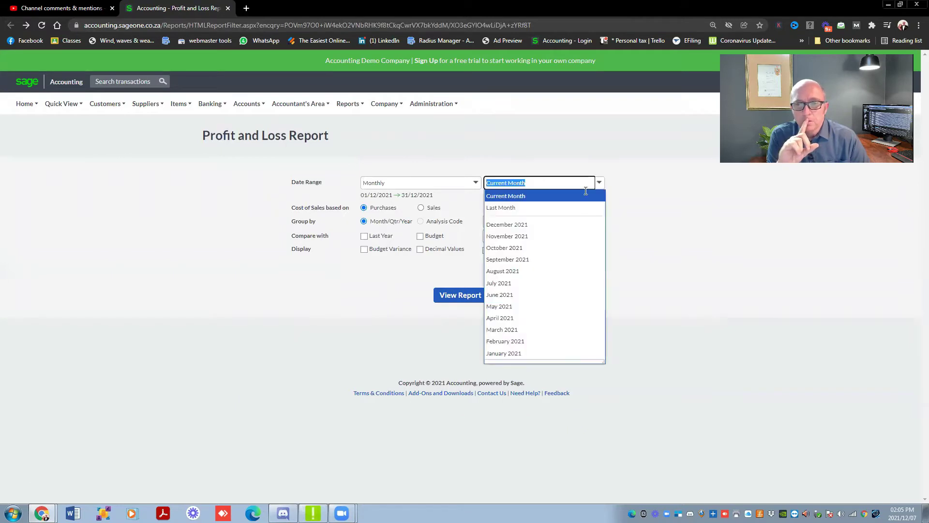
click(547, 208)
click(460, 297)
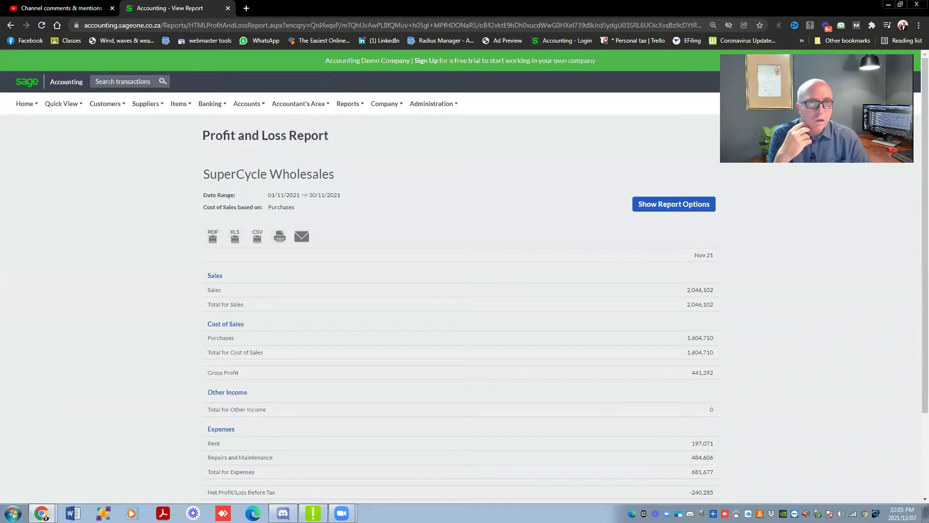
scroll(89, 274, down, 4)
scroll(164, 241, up, 2)
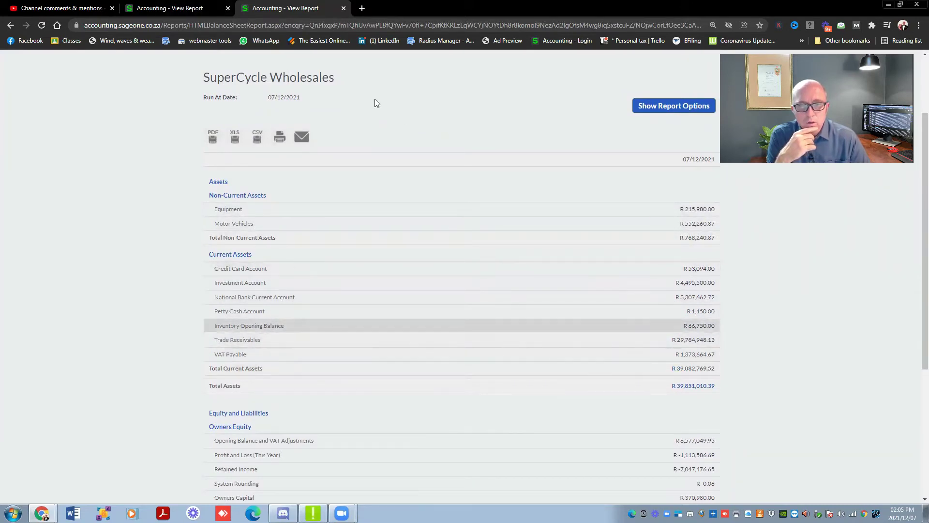
drag(232, 79, 297, 80)
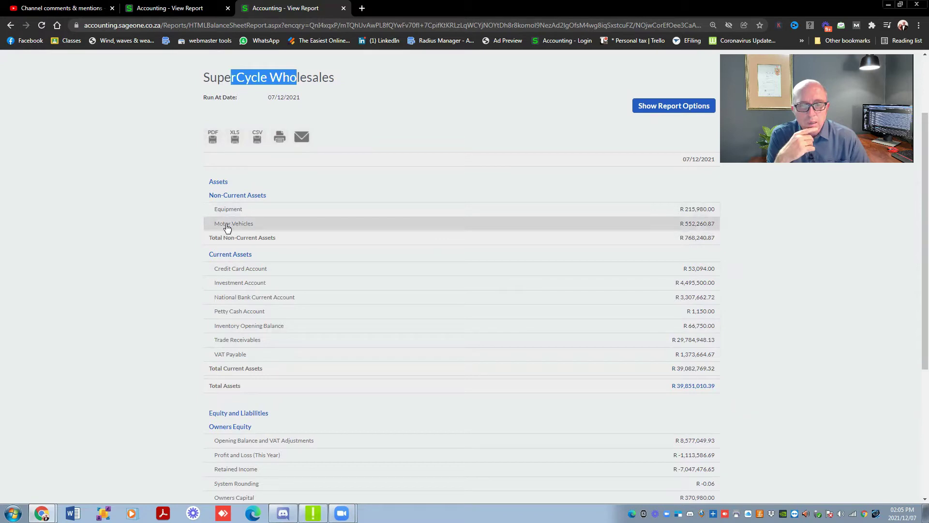
drag(225, 224, 246, 224)
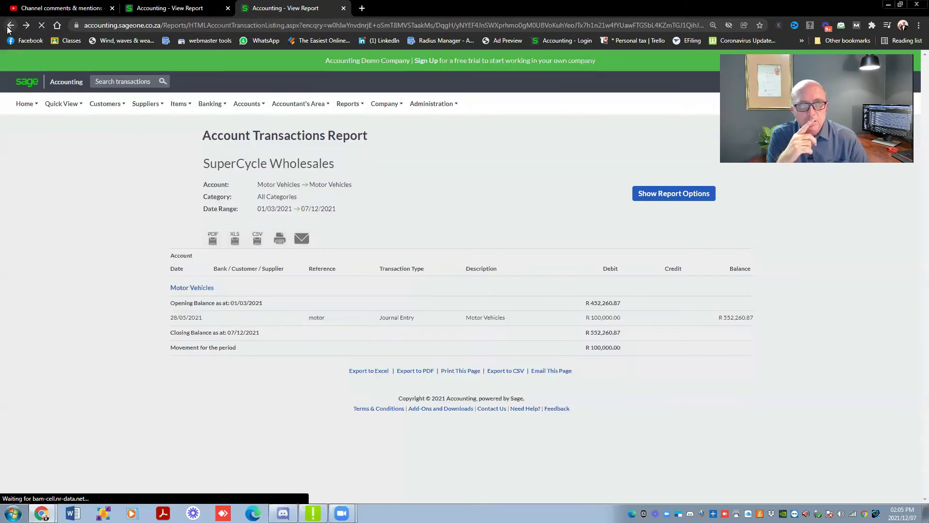
click(10, 27)
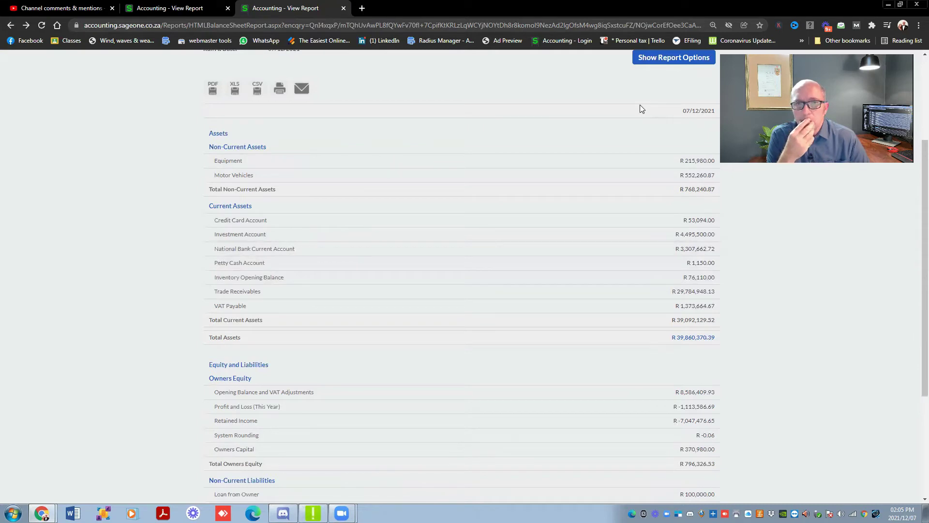
Step: Return to the channel comments and scroll through the UIF and consulting comments
click(66, 10)
scroll(407, 251, up, 4)
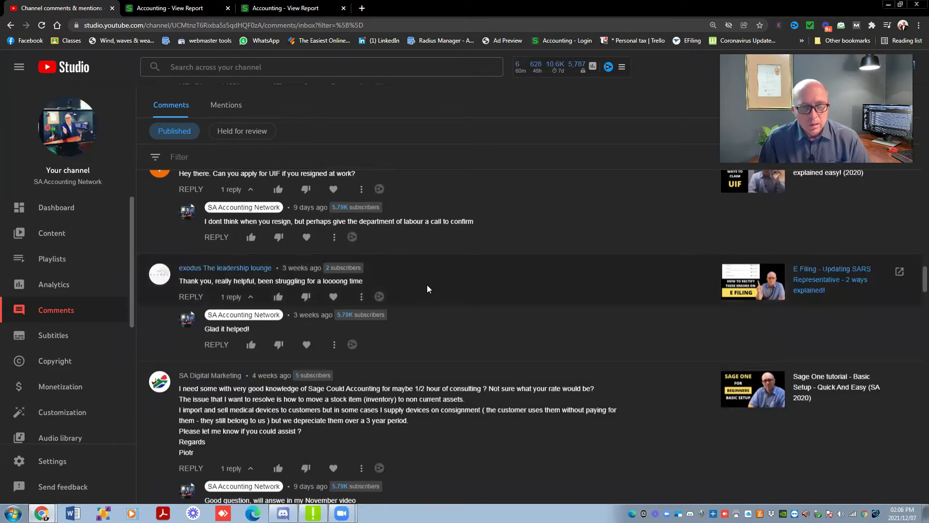
scroll(427, 288, up, 1)
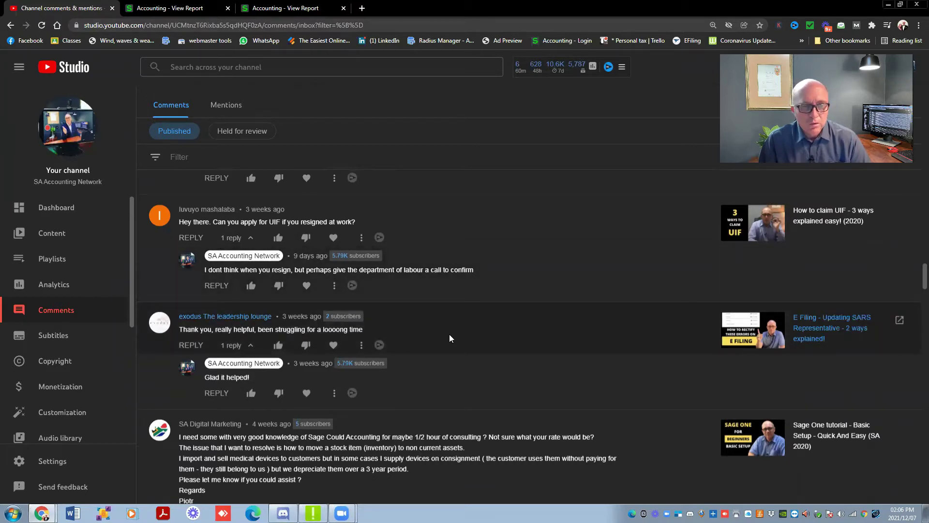
scroll(449, 338, up, 2)
scroll(449, 338, down, 2)
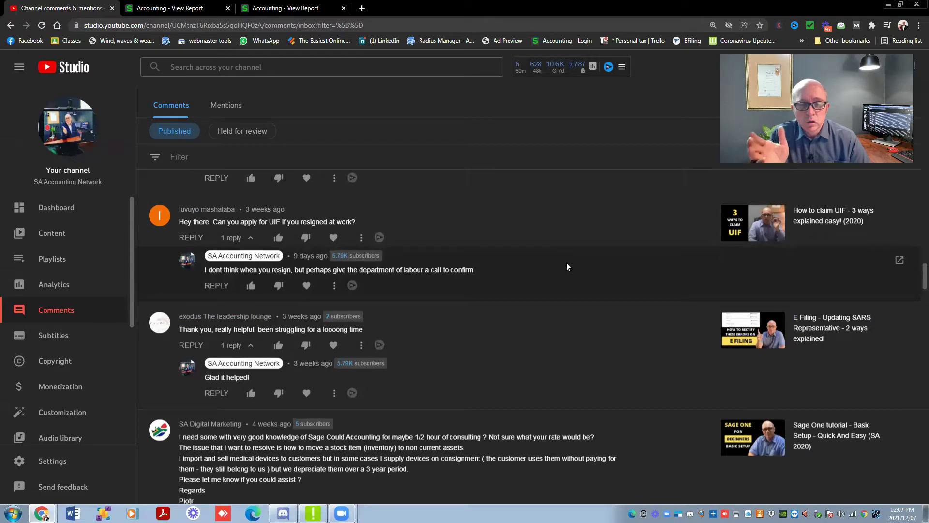
scroll(562, 259, up, 1)
scroll(556, 266, up, 2)
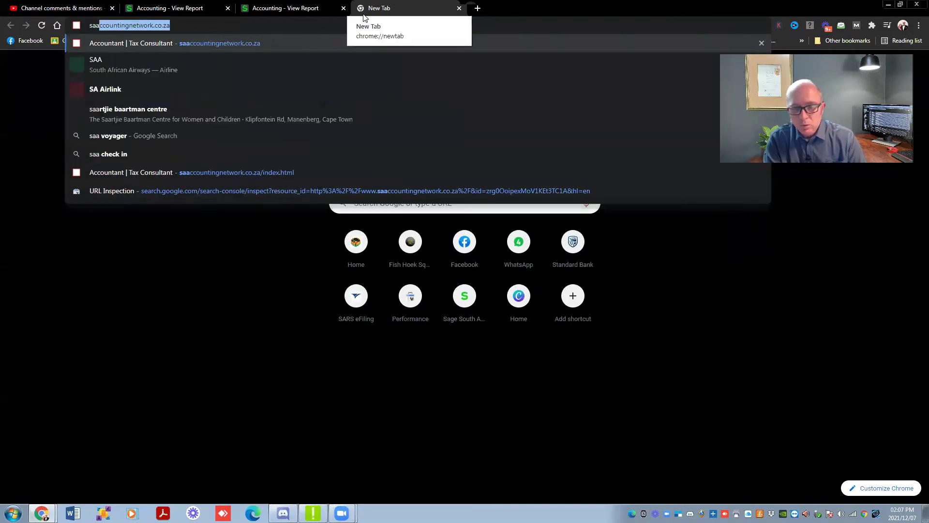
Step: Load saaccountingnetwork.co.za and open its CONTACT US page
key(Return)
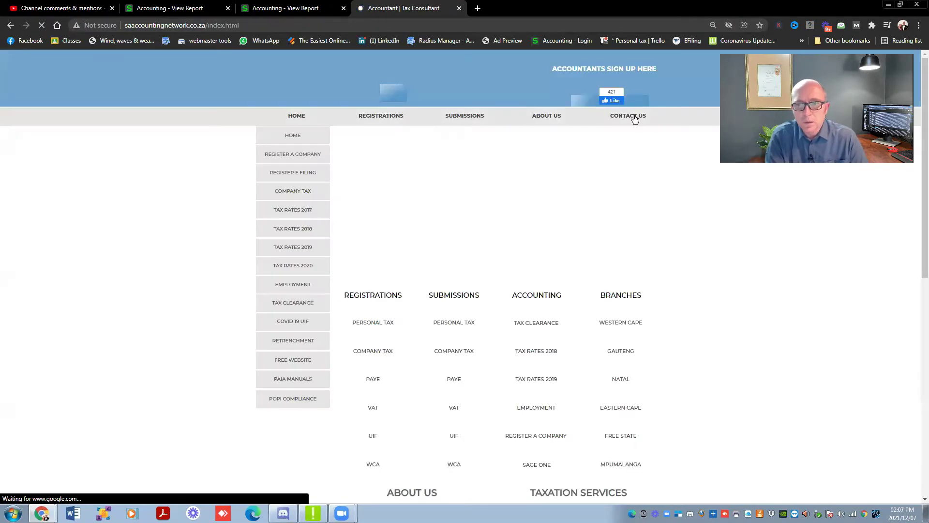
click(628, 116)
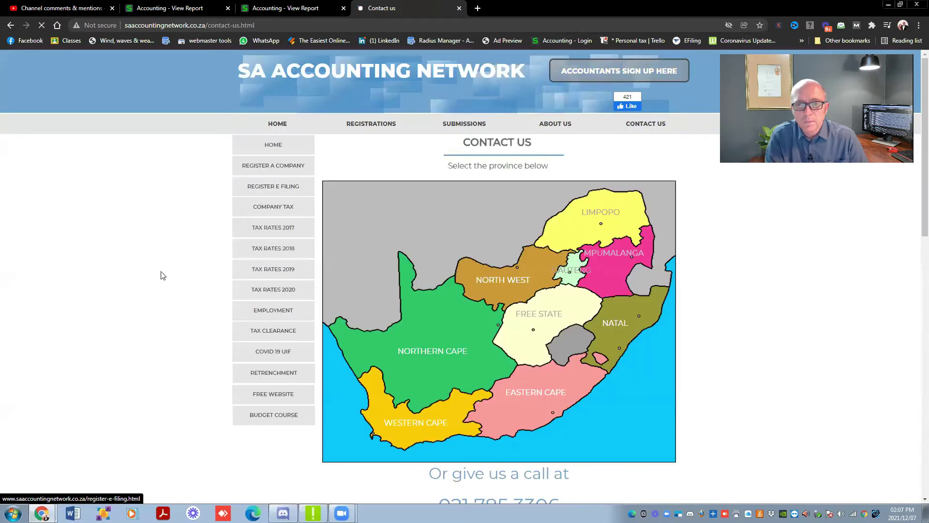
scroll(382, 357, down, 3)
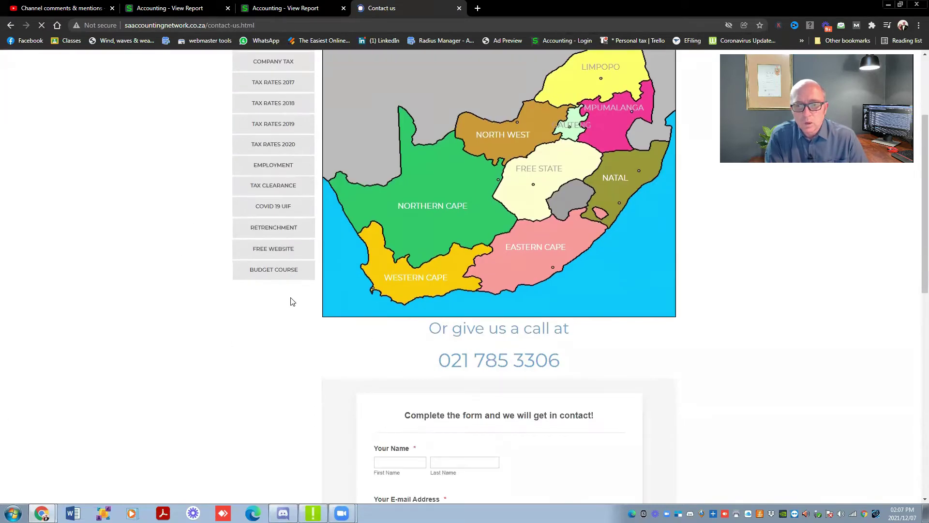
scroll(293, 301, down, 1)
Step: Open the Gauteng accountants list from the contact map, then return to the channel comments
drag(456, 313, 552, 313)
scroll(295, 288, down, 6)
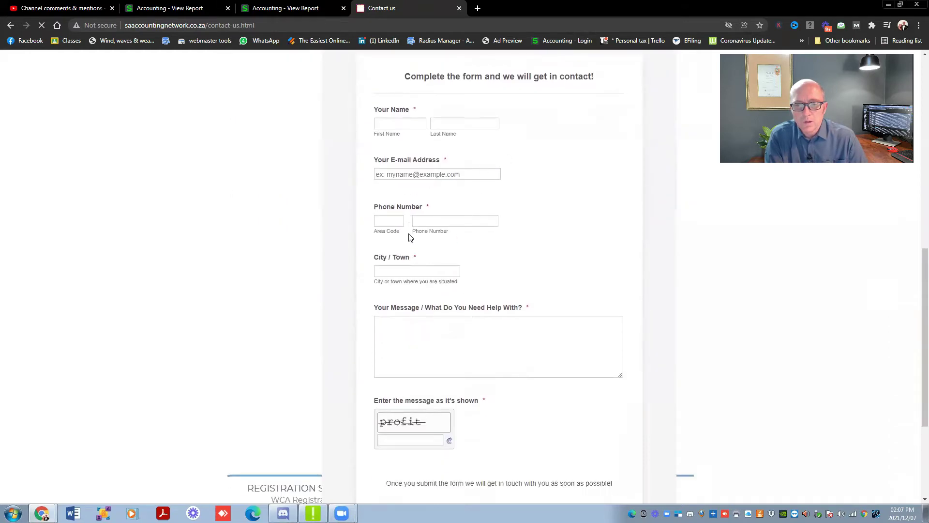
scroll(408, 237, down, 3)
scroll(379, 229, up, 12)
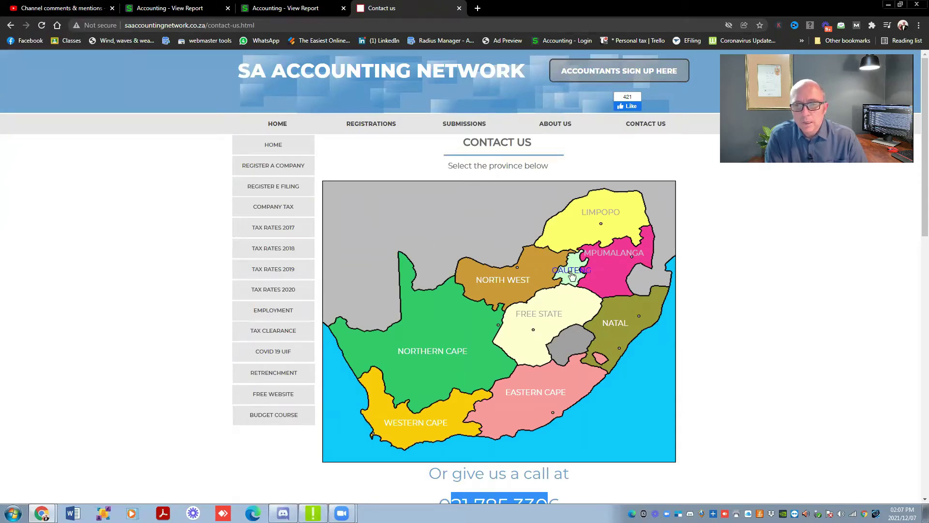
click(572, 274)
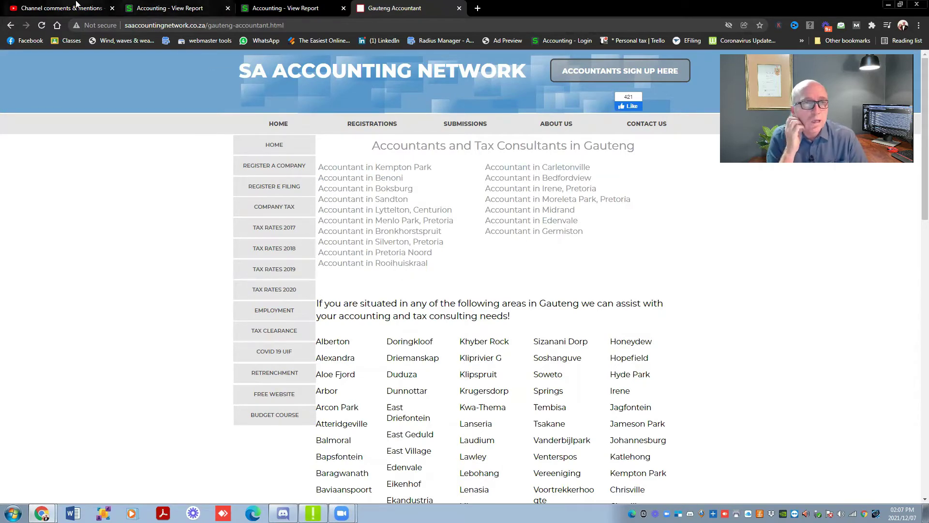
click(55, 9)
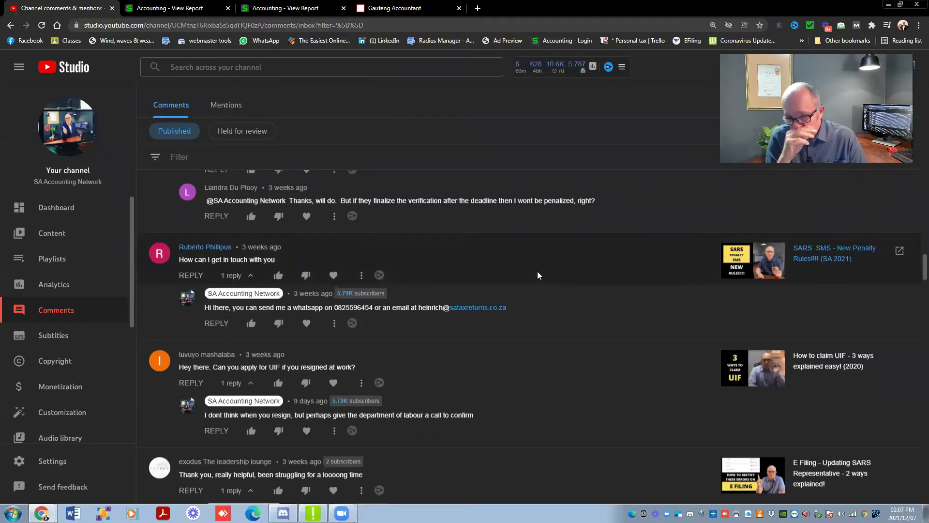
scroll(537, 275, up, 2)
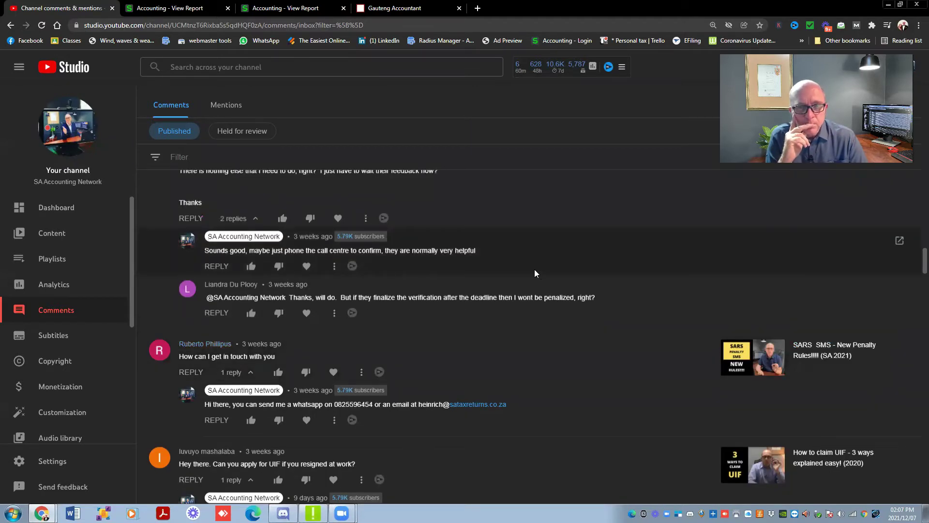
scroll(527, 264, up, 2)
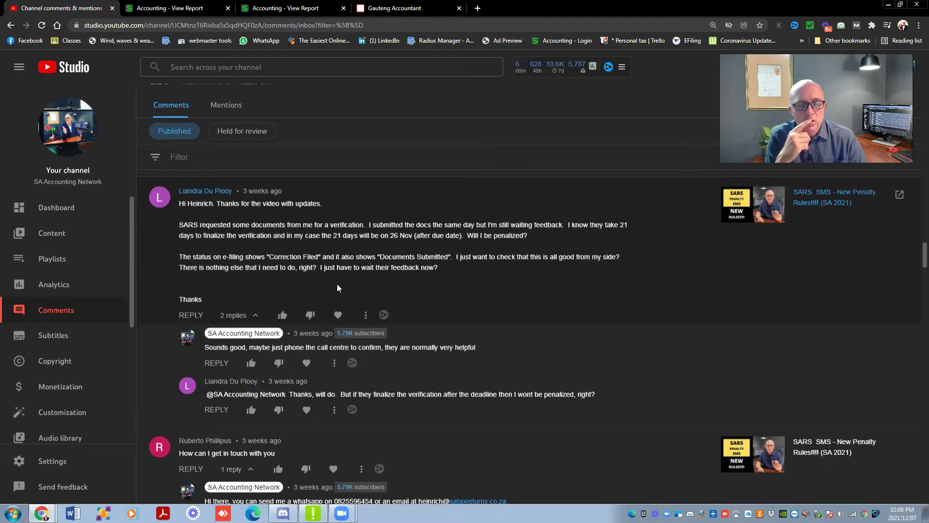
scroll(337, 288, up, 5)
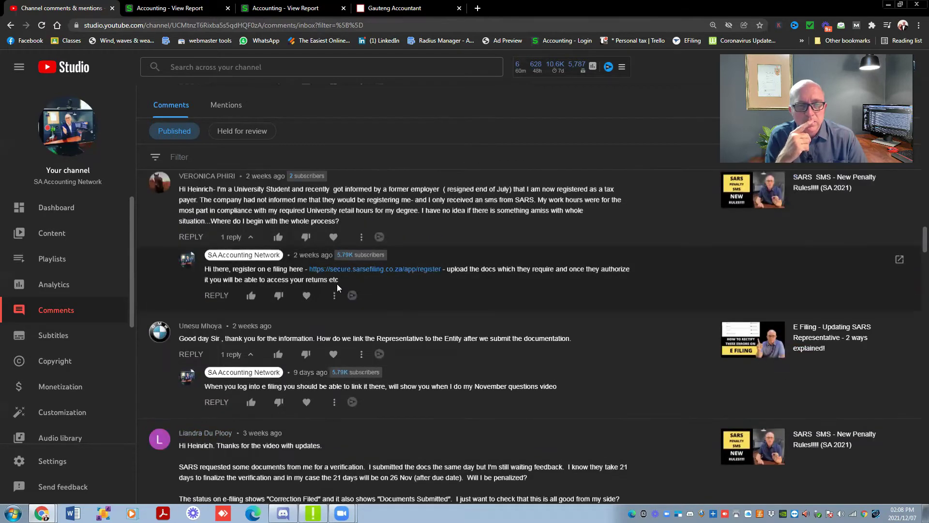
Step: Open the secure.sarsefiling.co.za/app/register link from the channel's reply to the student
scroll(337, 285, up, 1)
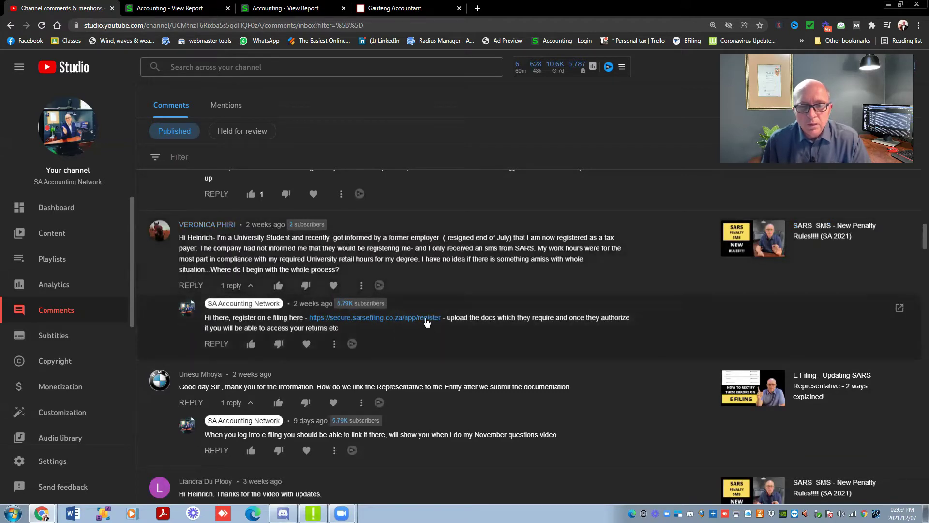
click(425, 318)
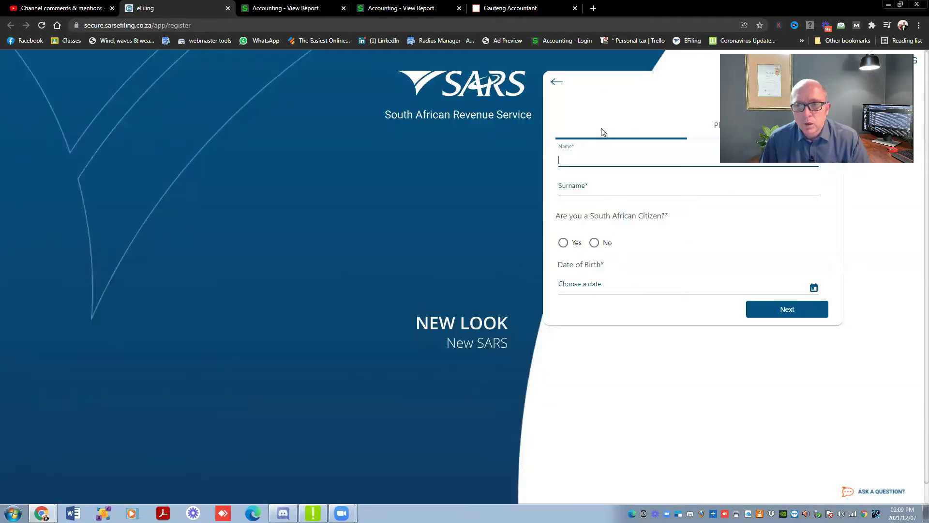
Step: Select Yes for South African Citizen on the eFiling form, then return to the comments
click(563, 243)
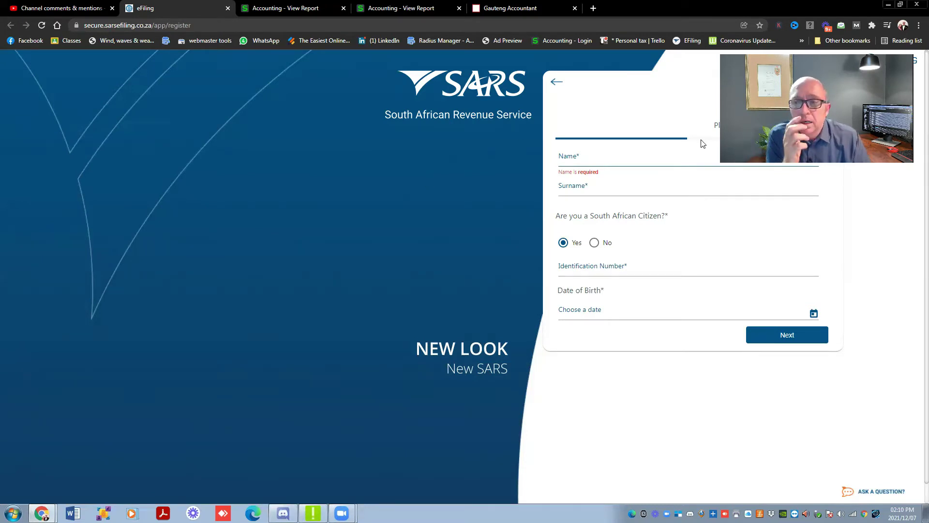
click(68, 6)
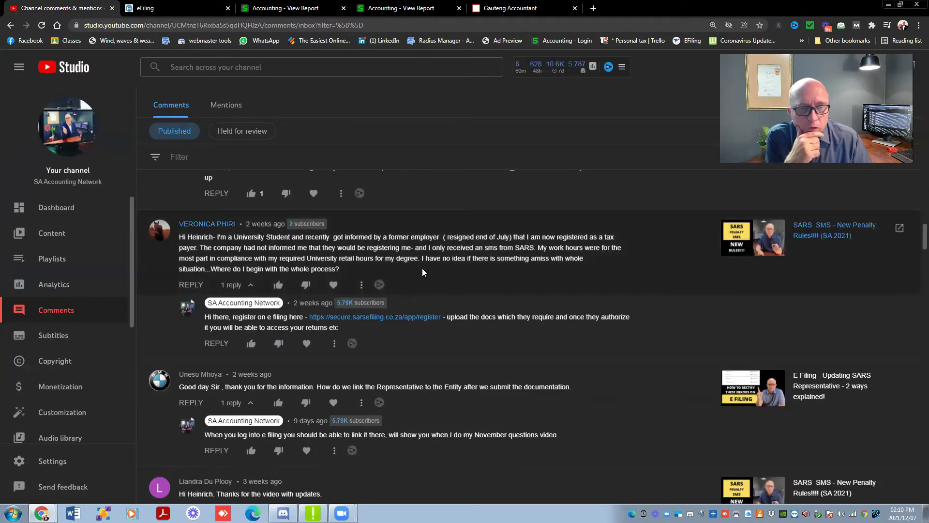
scroll(422, 271, up, 3)
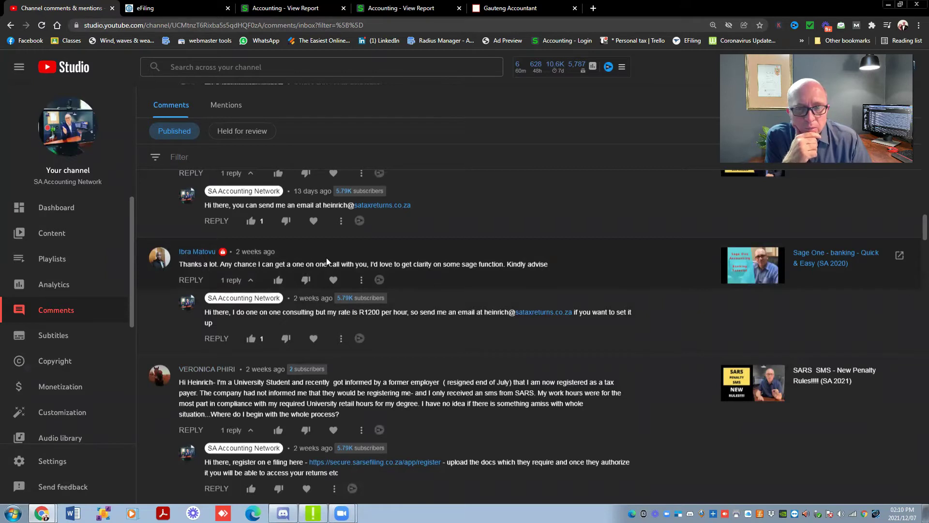
drag(417, 264, 501, 265)
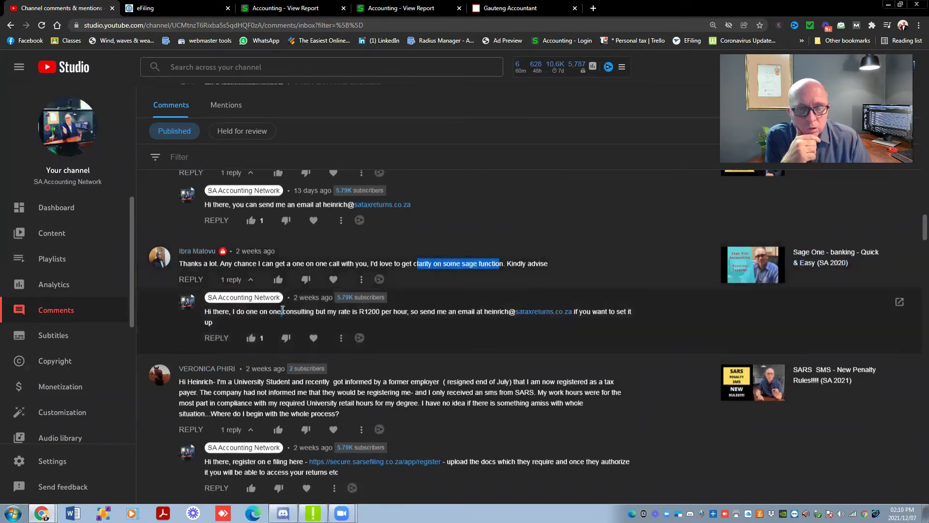
drag(281, 311, 354, 310)
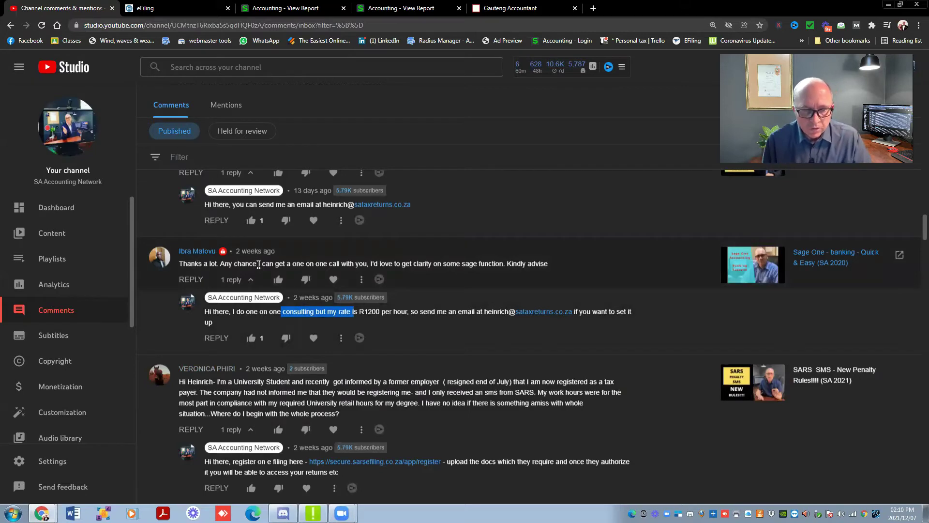
drag(259, 263, 406, 263)
scroll(334, 270, up, 2)
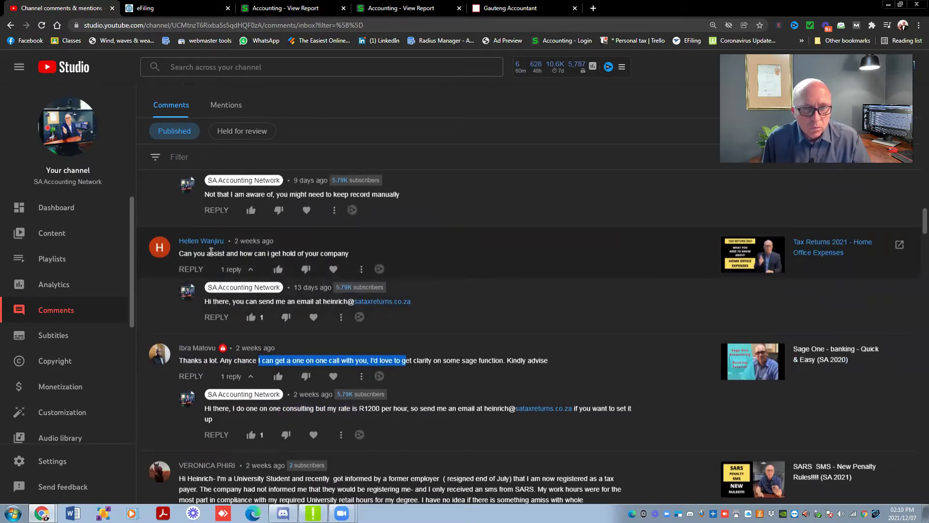
drag(210, 251, 256, 253)
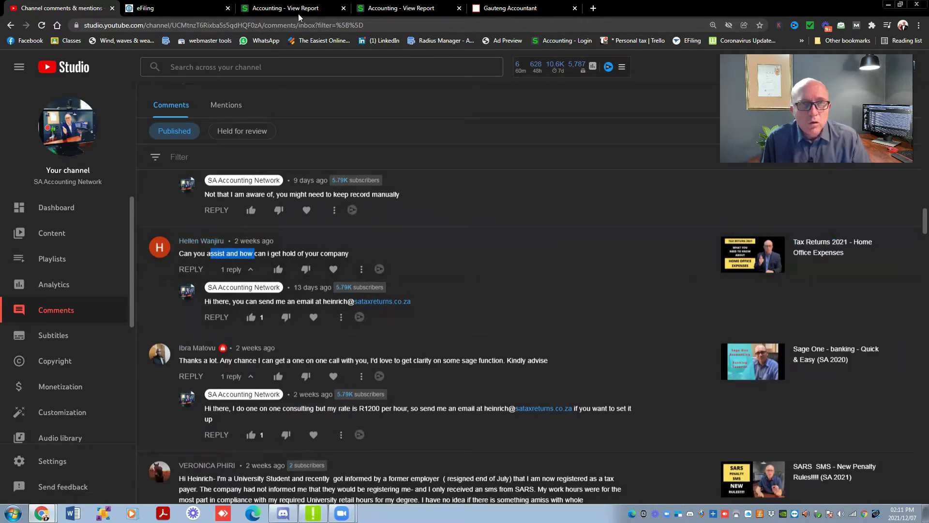
Step: Go to the SA Accounting Network home page and open the Home office expense guides page
click(554, 14)
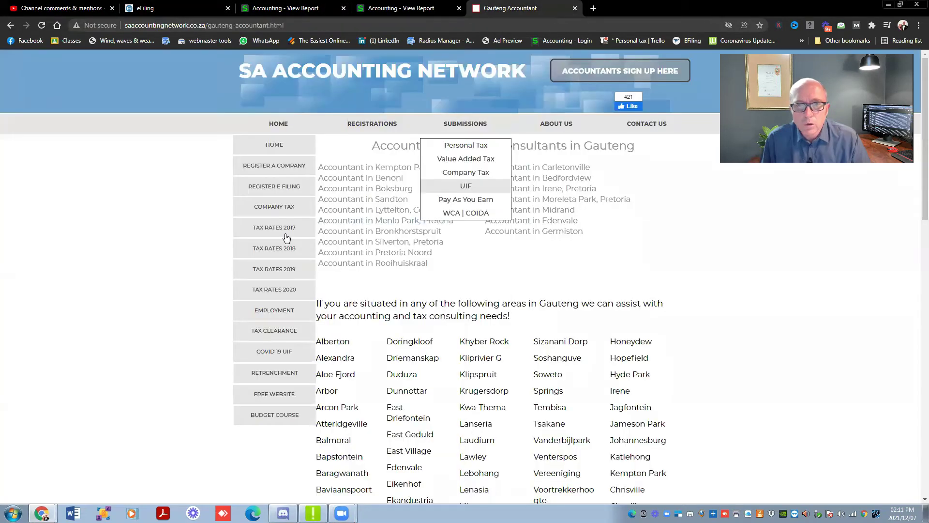
click(279, 124)
scroll(311, 311, down, 5)
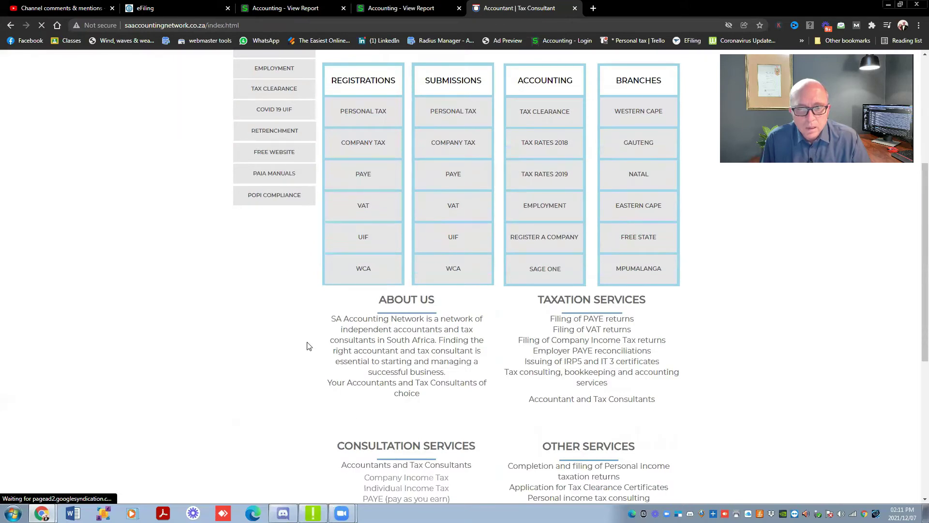
scroll(409, 261, down, 6)
click(412, 245)
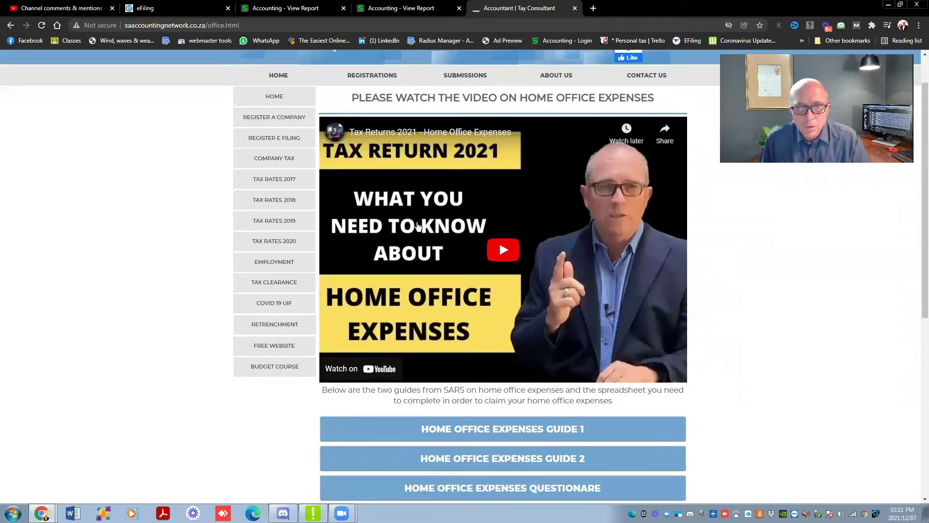
scroll(261, 239, down, 2)
scroll(261, 240, down, 3)
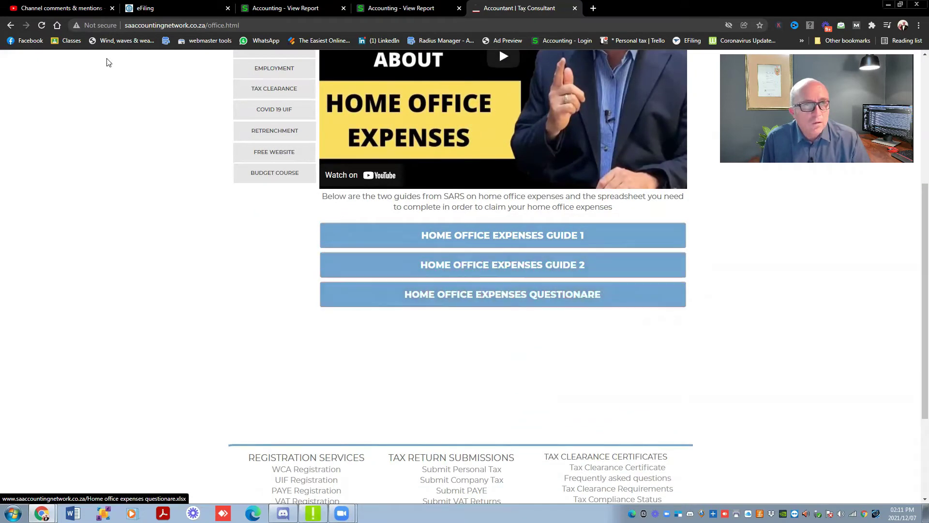
Step: Back in the comments, highlight words in the supplier PO question and the cash-used-as-petty-cash passage
click(62, 7)
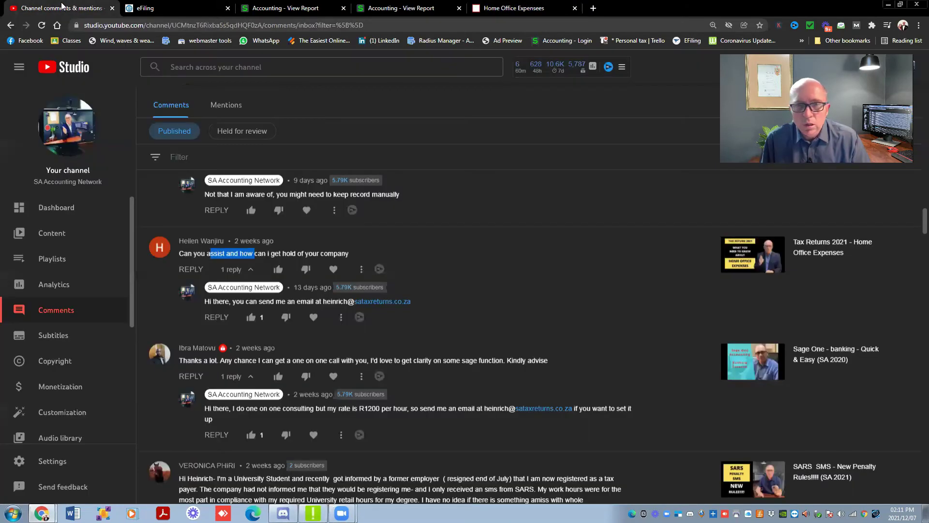
scroll(546, 215, up, 3)
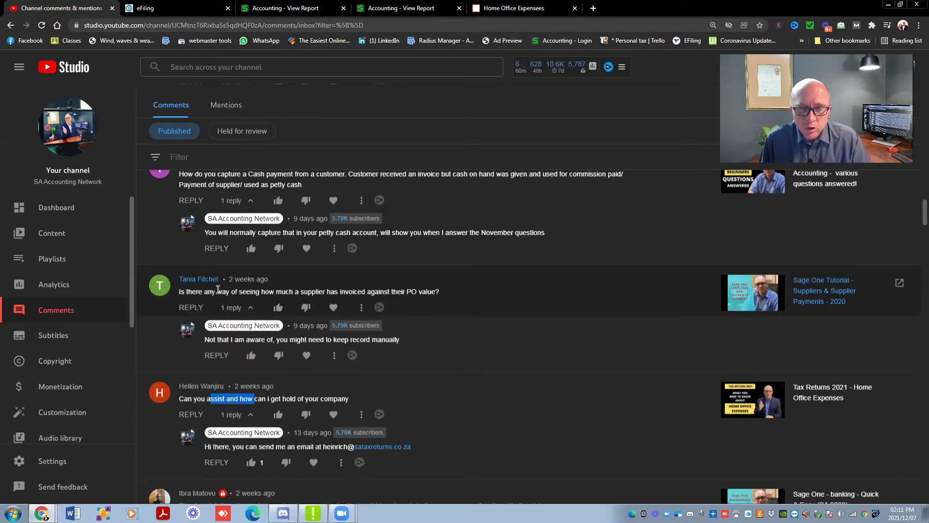
drag(217, 291, 241, 293)
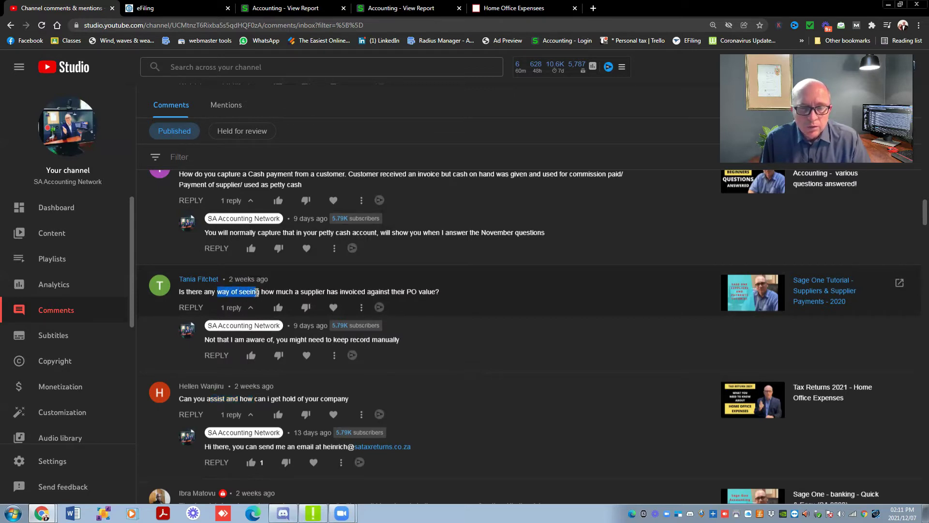
drag(257, 292, 260, 291)
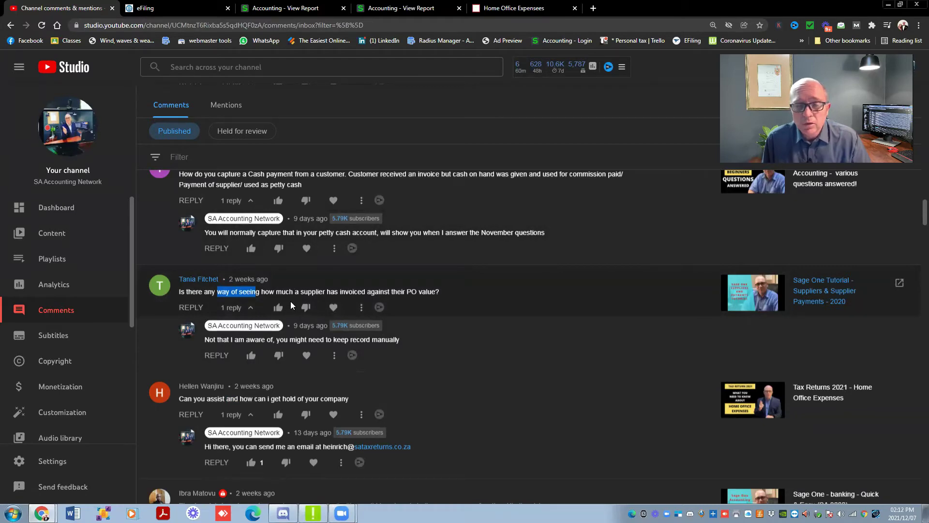
scroll(291, 305, up, 2)
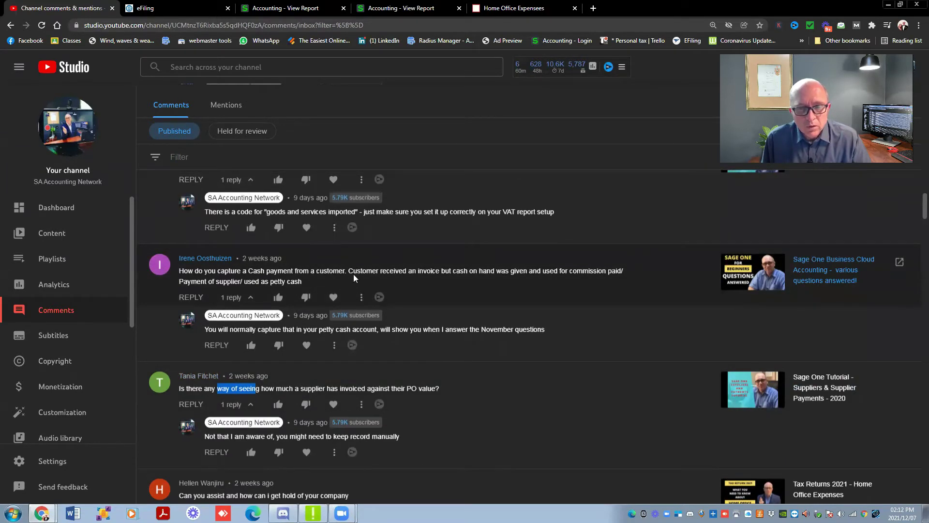
drag(357, 271, 404, 278)
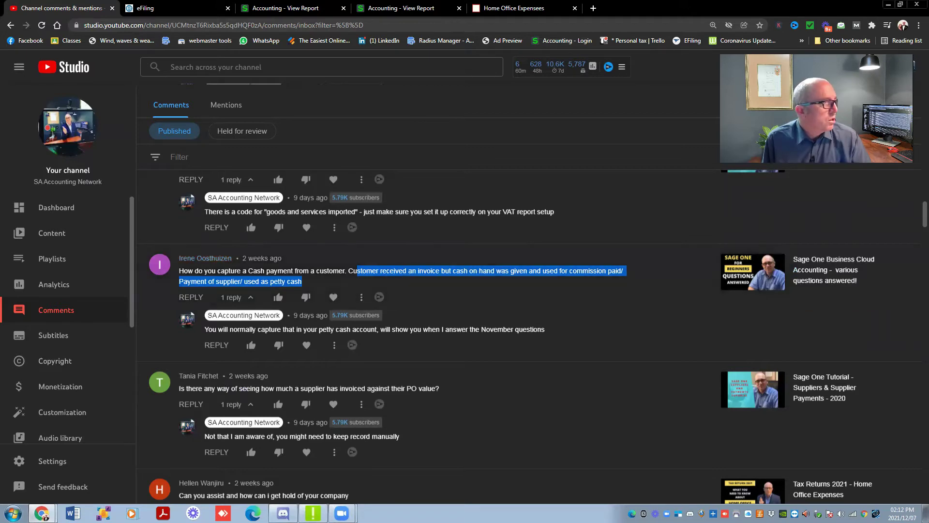
Step: Open Sage's Banking transactions page for the Petty Cash Account
click(255, 13)
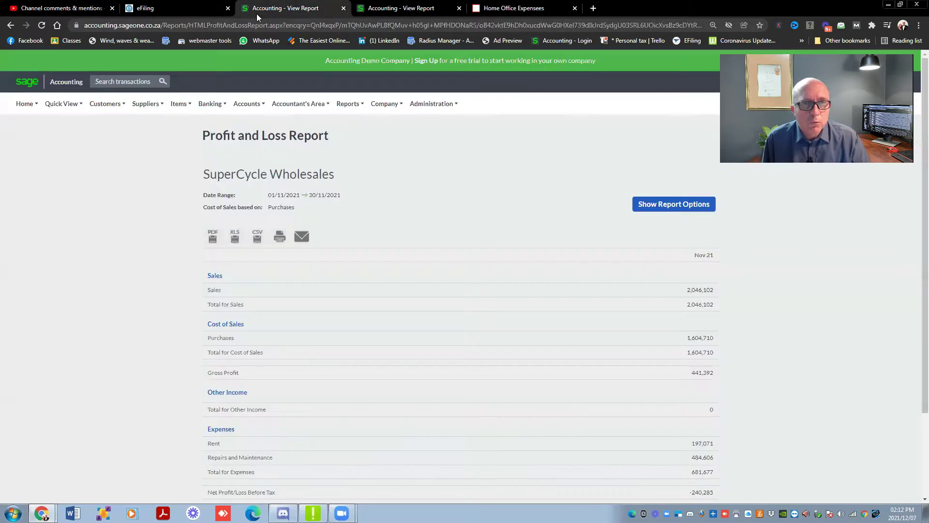
click(210, 104)
mouse_move(240, 157)
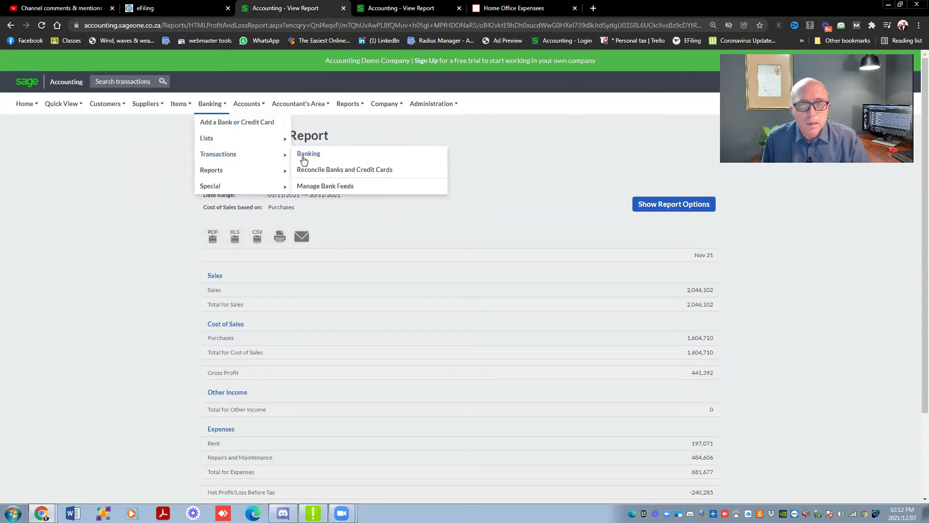
click(303, 155)
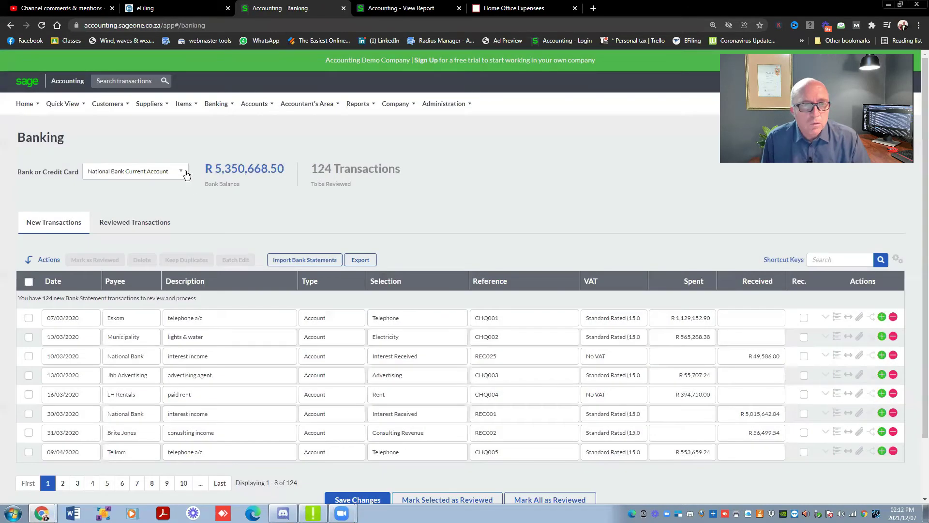
click(182, 172)
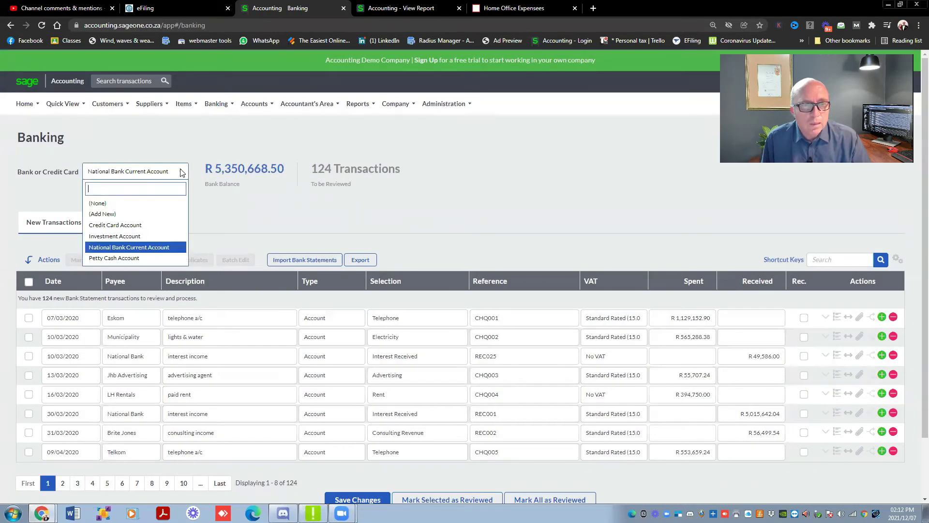
click(120, 259)
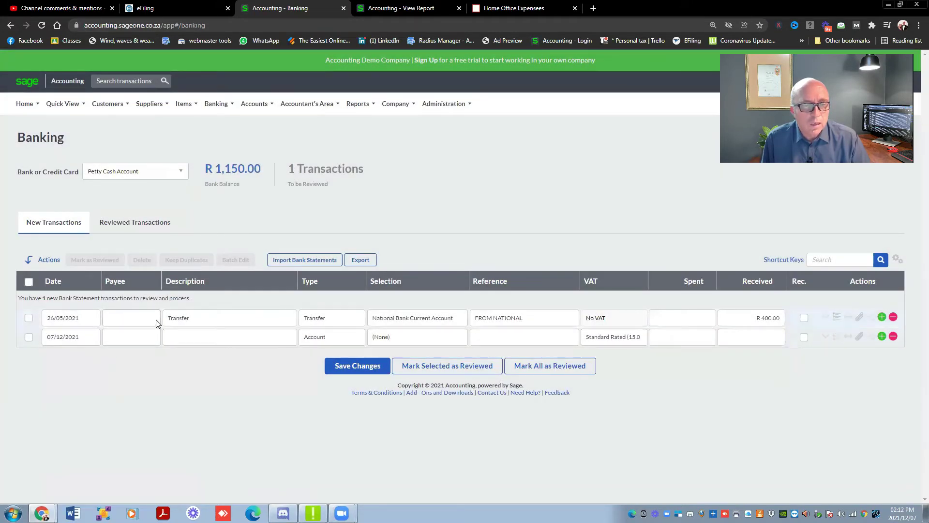
Step: Enter a Customer line for Mountain Goats with R 5,000.00 received
click(157, 324)
click(160, 338)
click(363, 340)
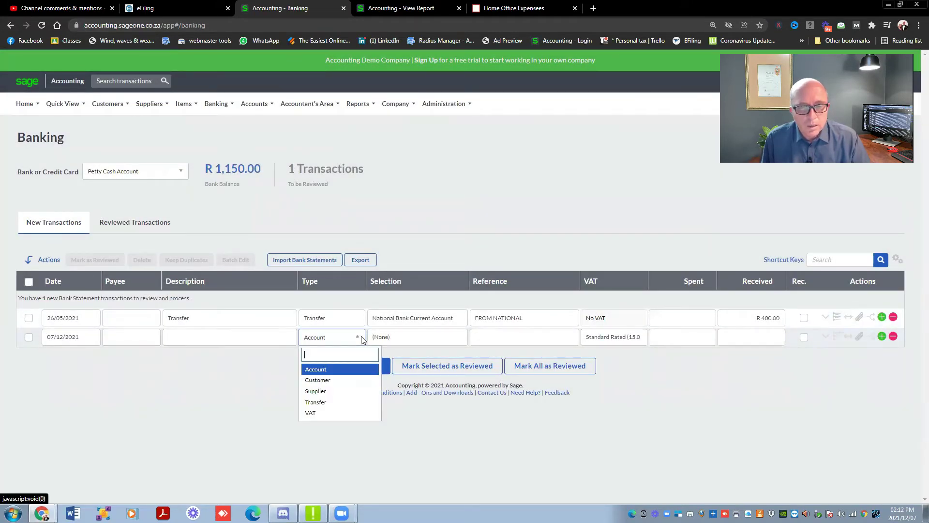
click(333, 381)
click(459, 339)
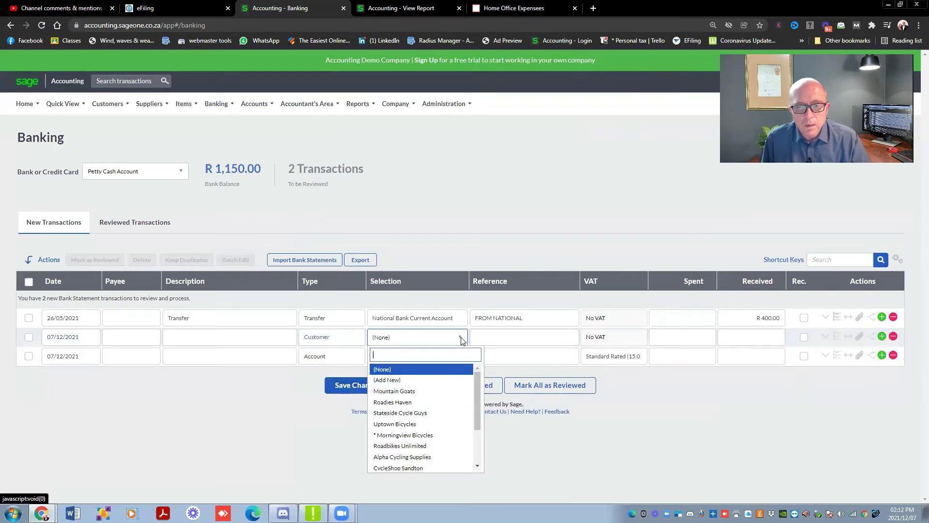
click(416, 391)
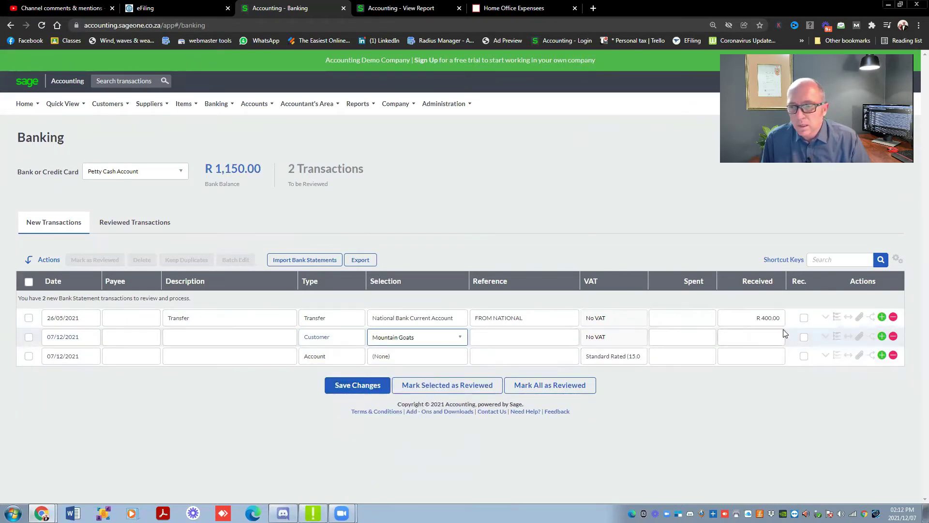
click(734, 339)
text(5,000)
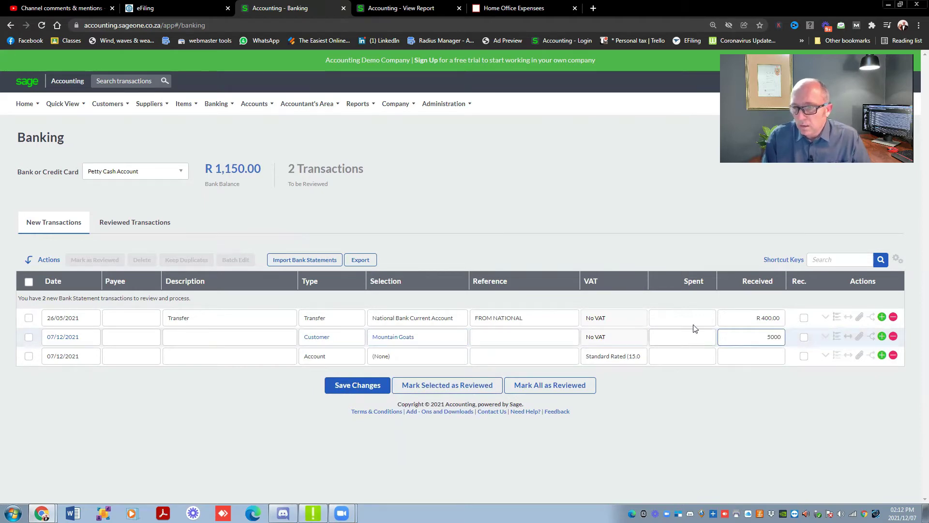
click(877, 365)
Step: Allocate the 5000 receipt to invoice INV0000004 and save
click(871, 334)
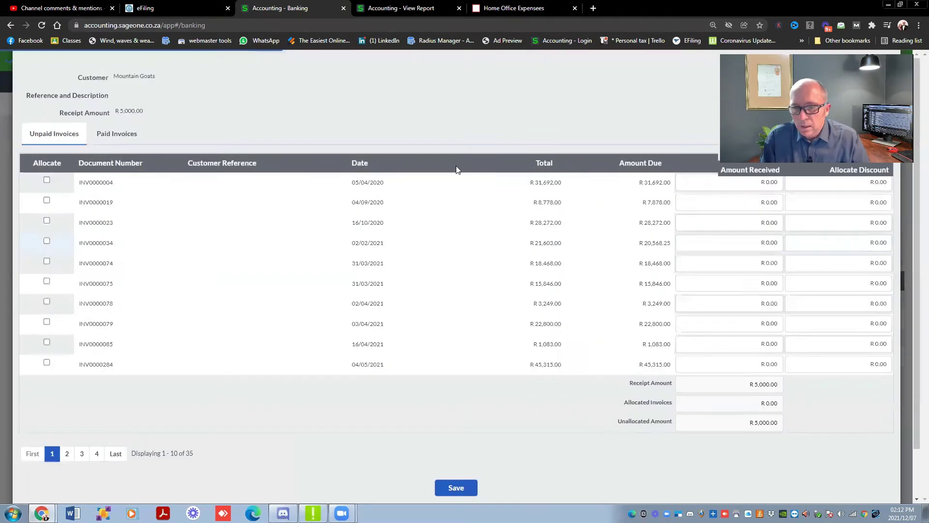
click(745, 219)
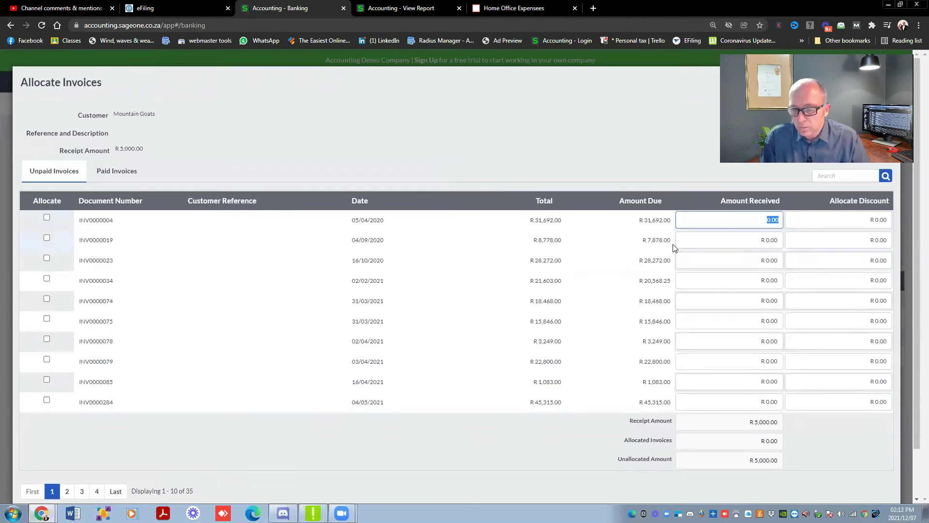
text(5000)
scroll(537, 441, down, 1)
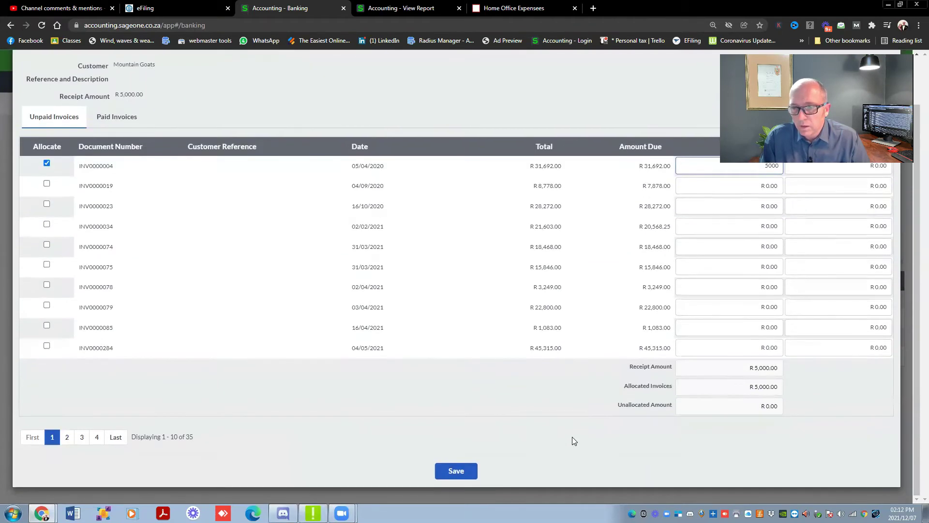
click(447, 469)
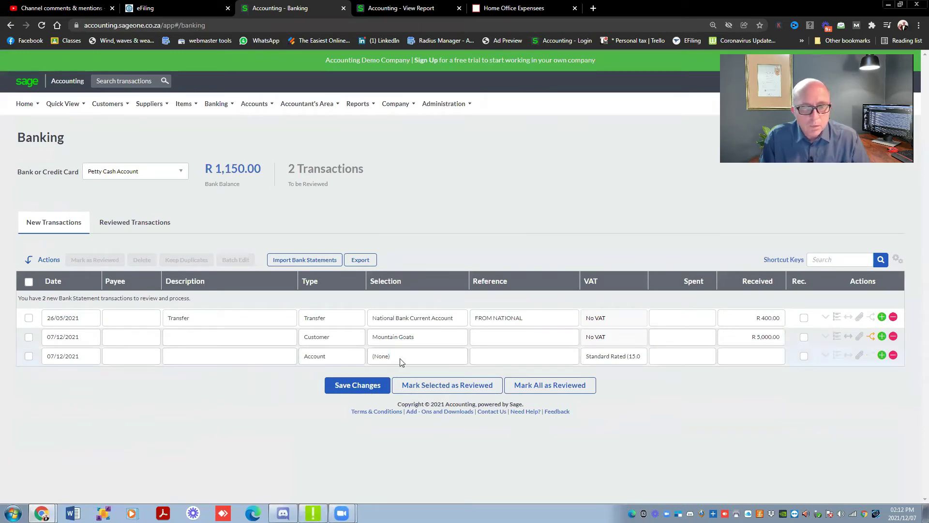
Step: Add a third petty cash line to Computer Expenses with R 5,000.00 spent
click(403, 360)
text(con)
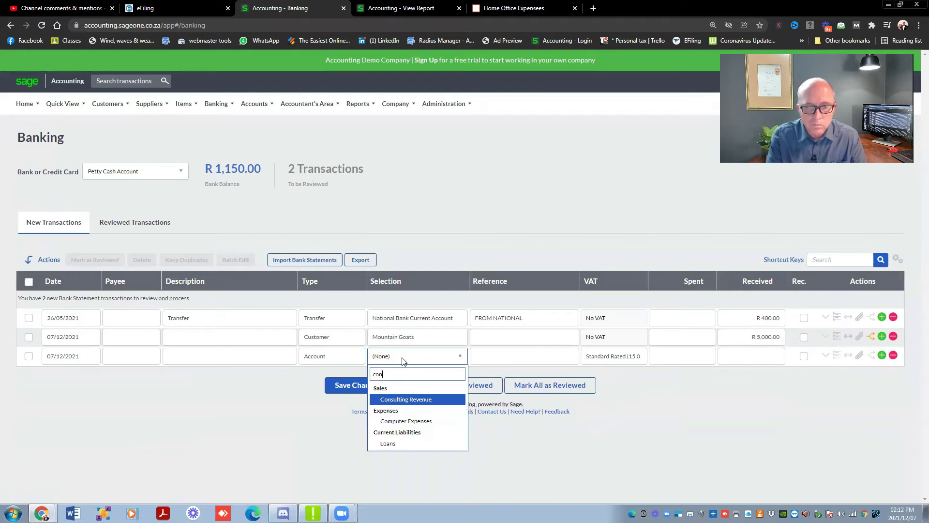
key(BackSpace)
text(s)
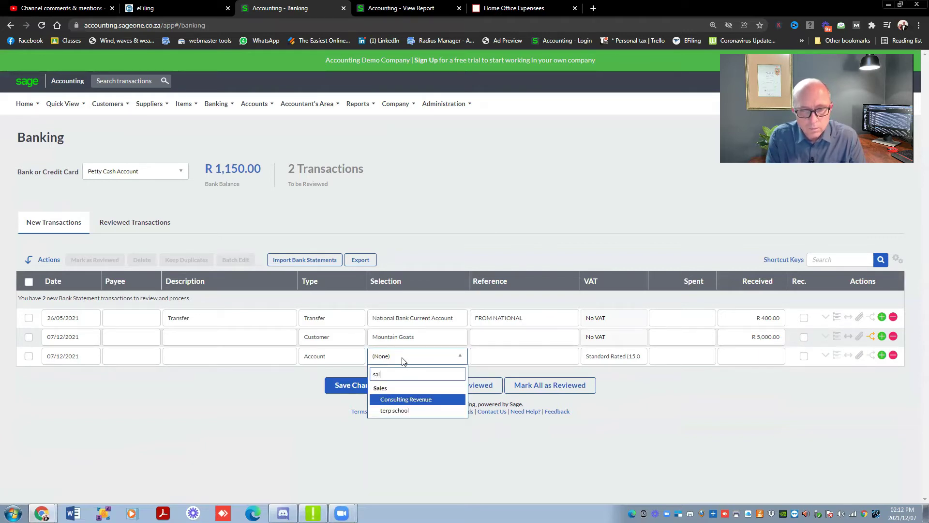
key(BackSpace)
scroll(403, 404, down, 5)
scroll(416, 424, up, 3)
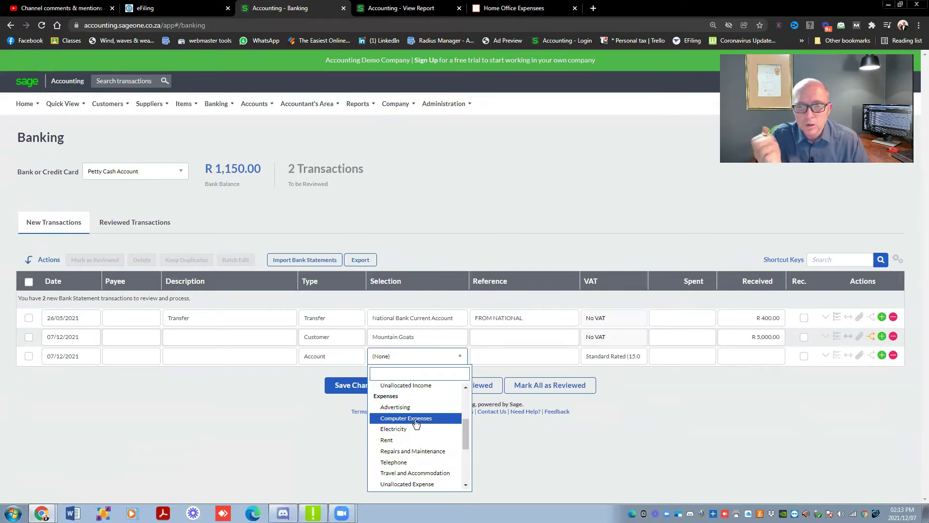
click(415, 423)
click(677, 359)
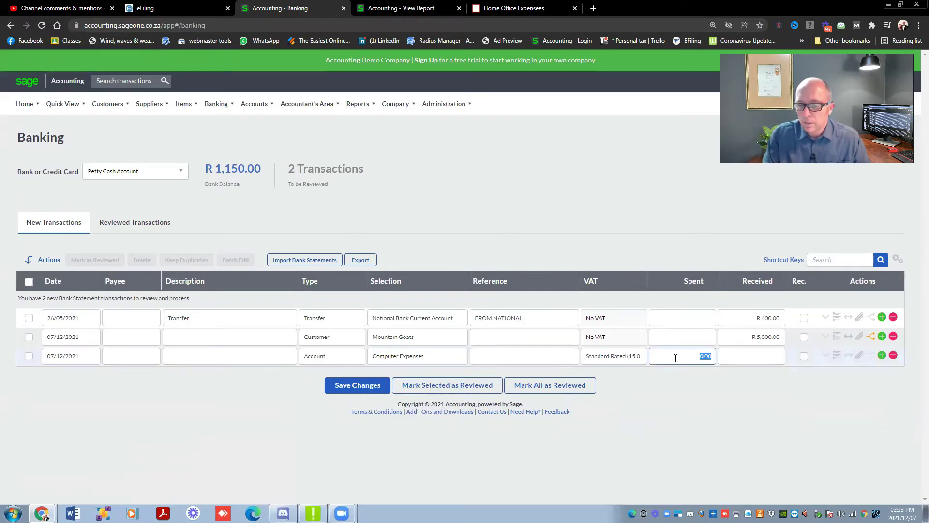
text(5,)
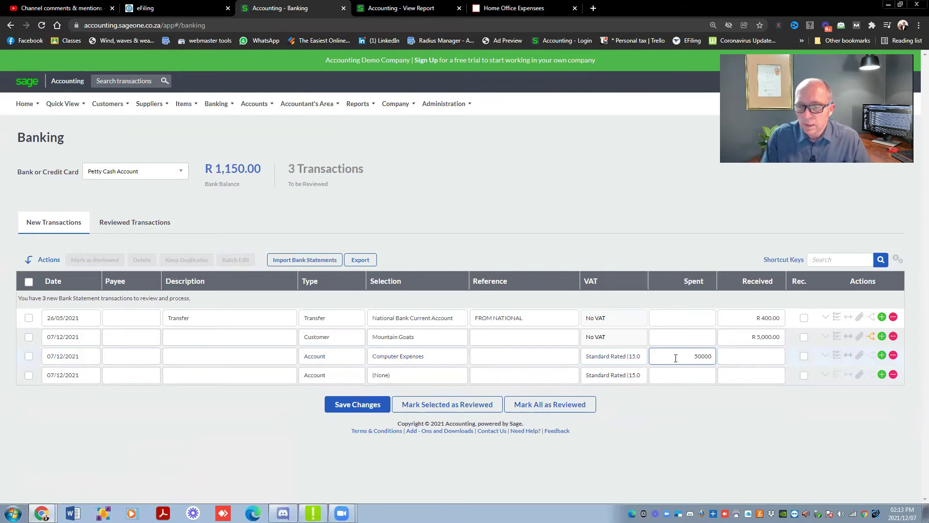
text(000.0)
click(731, 462)
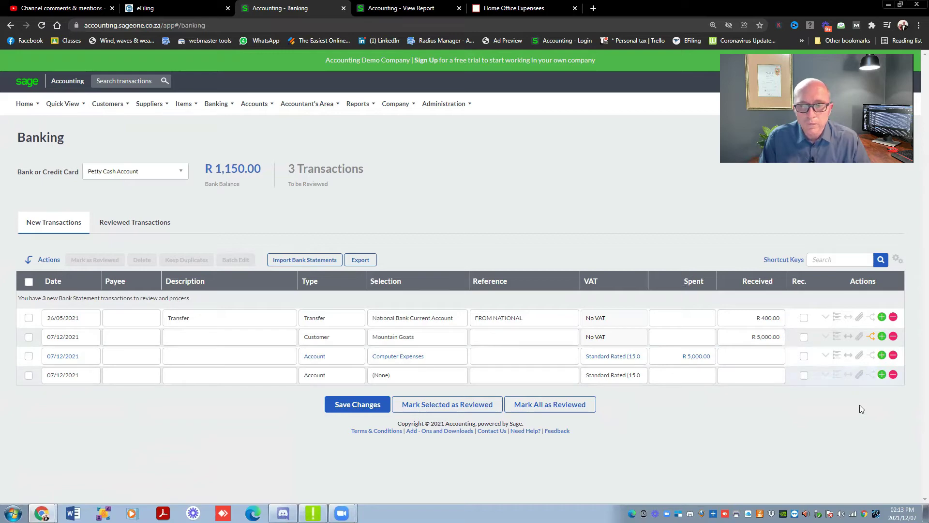
Step: Delete the Computer Expenses line and save the banking changes
click(883, 372)
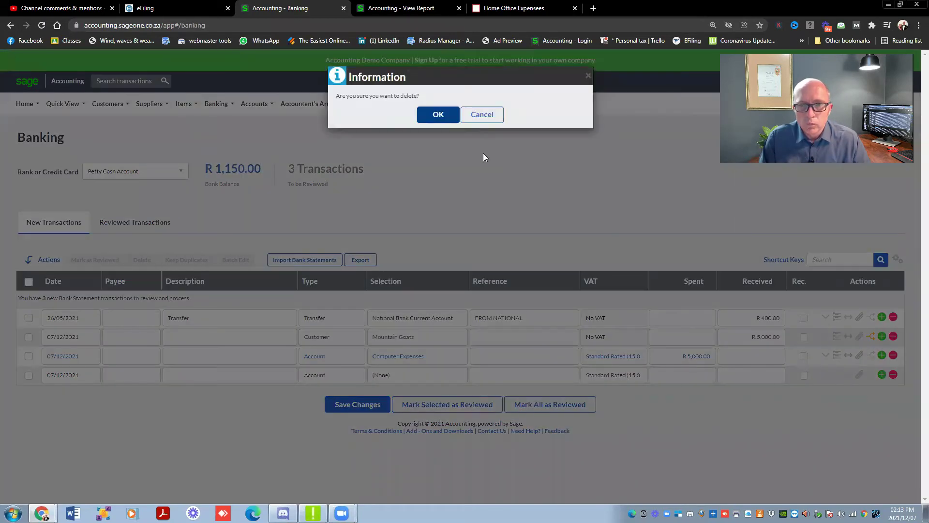
click(435, 114)
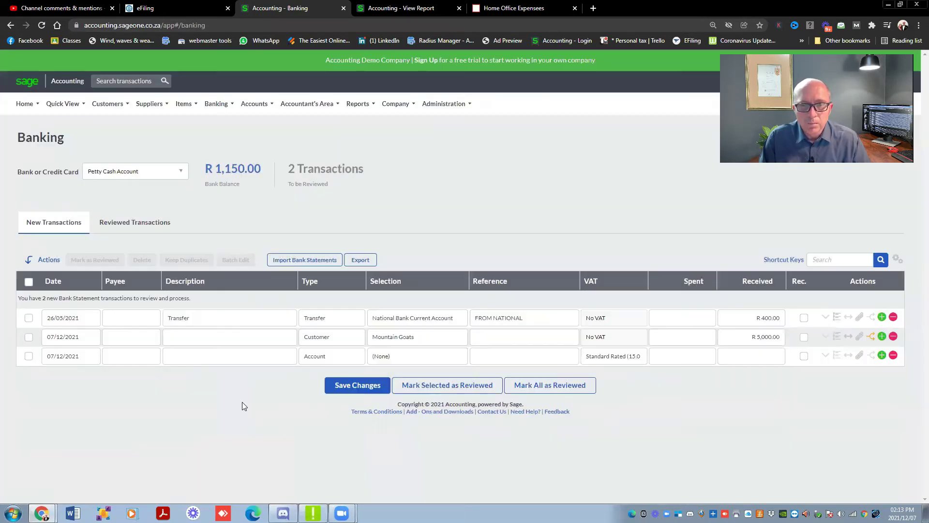
click(355, 383)
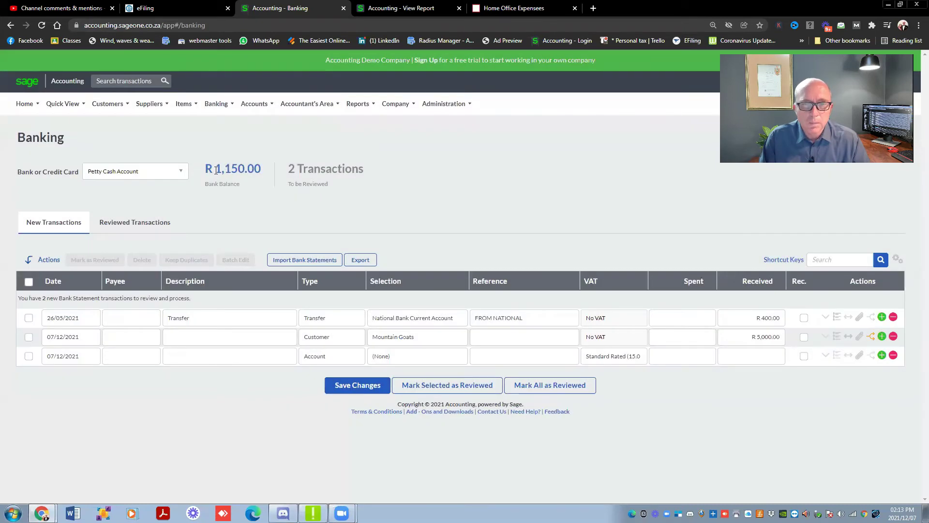
Step: Highlight the petty cash balance, reload the banking page and return to YouTube Studio
drag(216, 168, 238, 170)
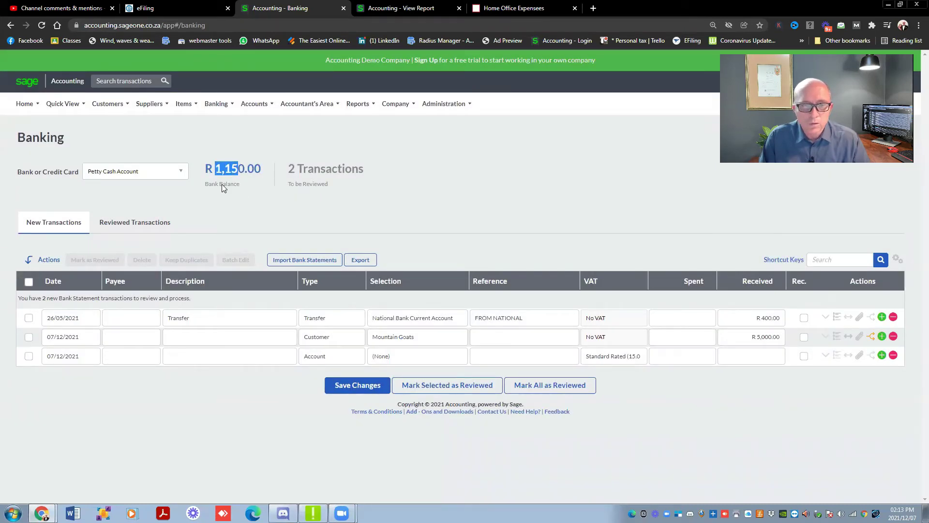
click(241, 200)
click(42, 25)
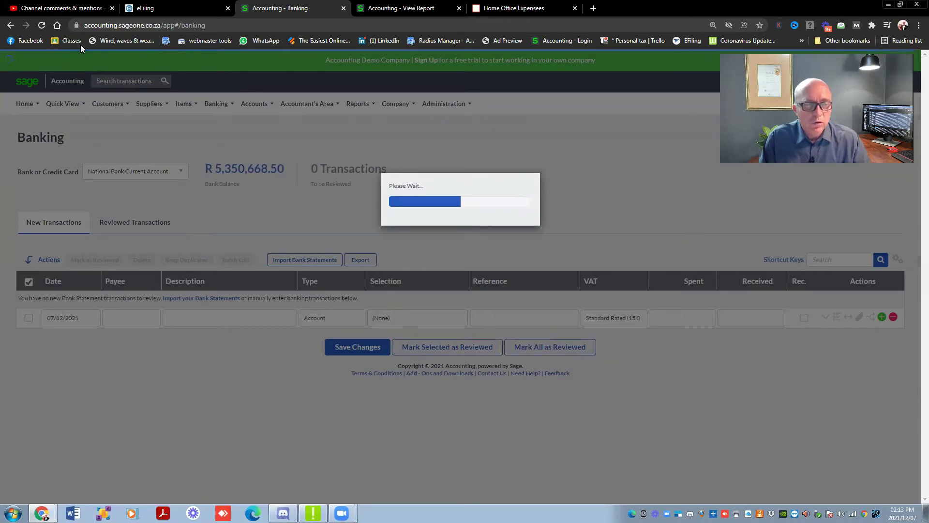
click(58, 8)
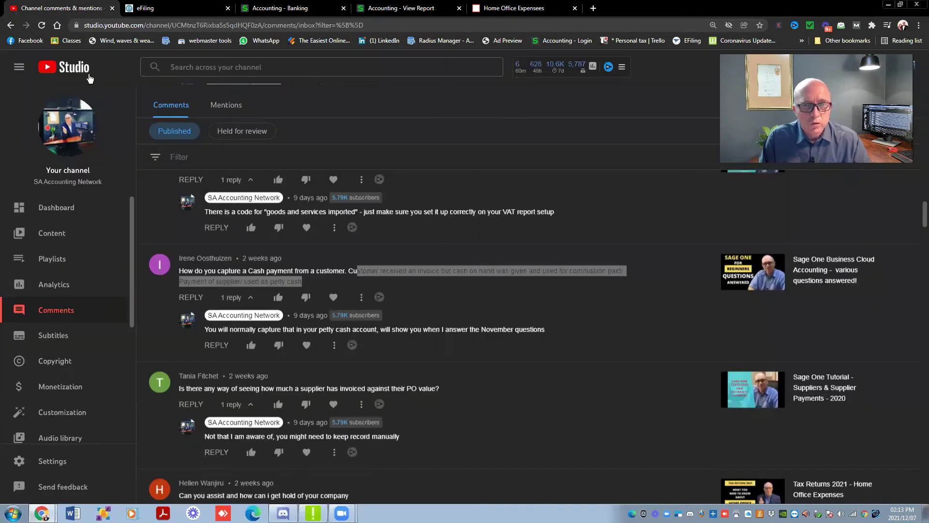
Step: Clear the comment highlight and scroll up to the customs VAT question
click(405, 279)
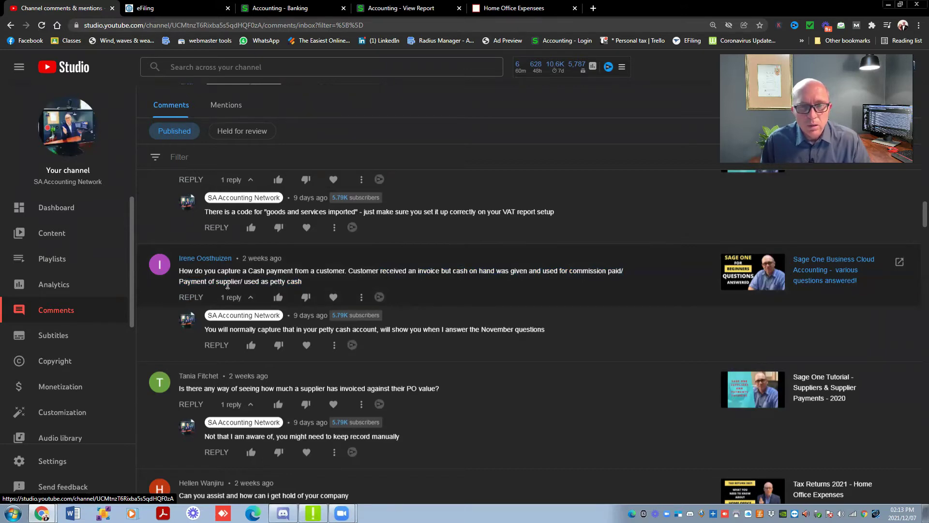
scroll(227, 285, up, 2)
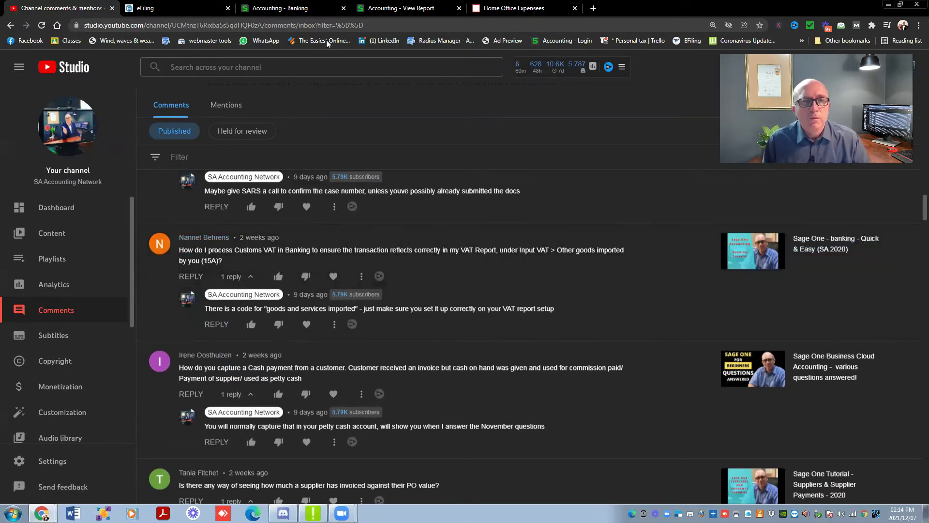
Step: Reload Sage banking, view the first transaction's VAT rates, then open the Reports menu
click(290, 8)
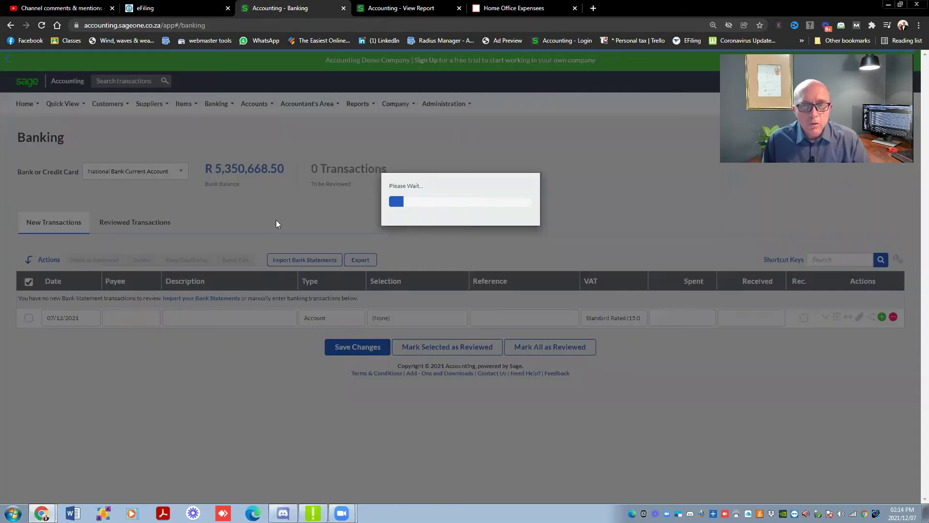
click(40, 25)
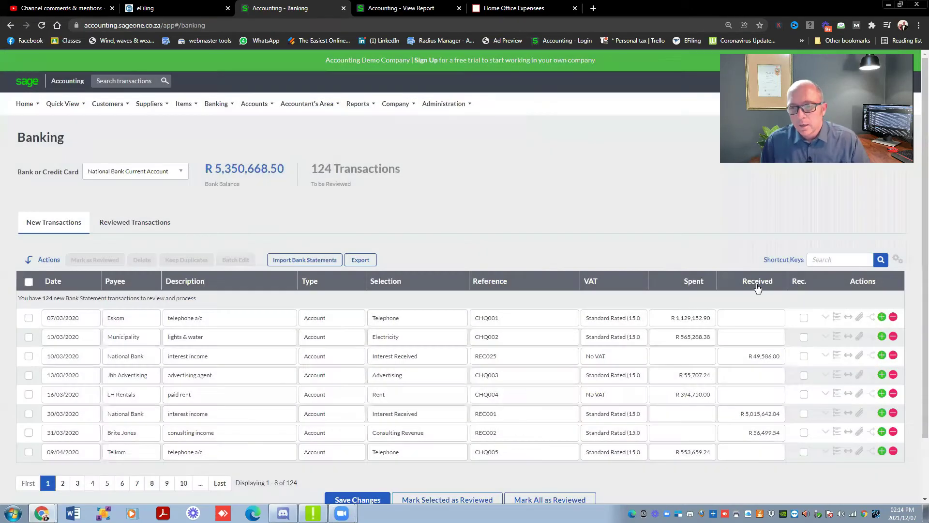
click(641, 319)
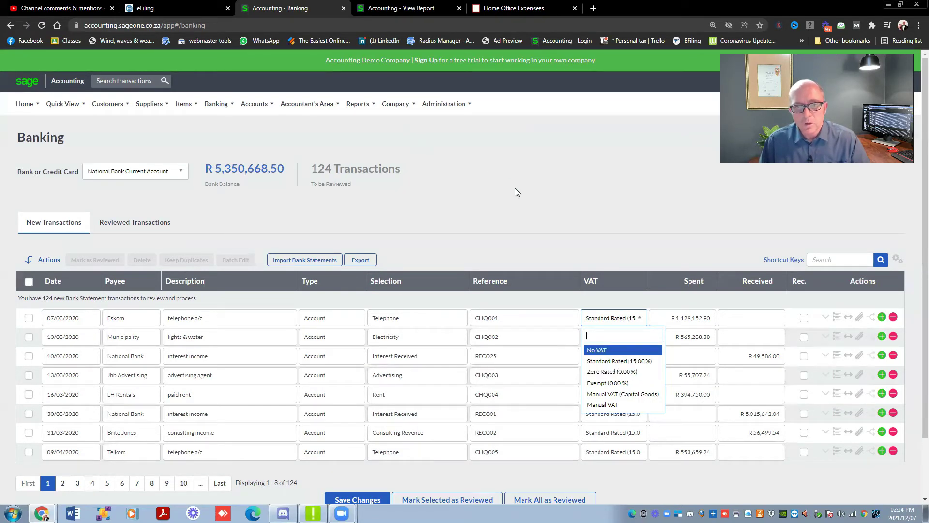
click(360, 103)
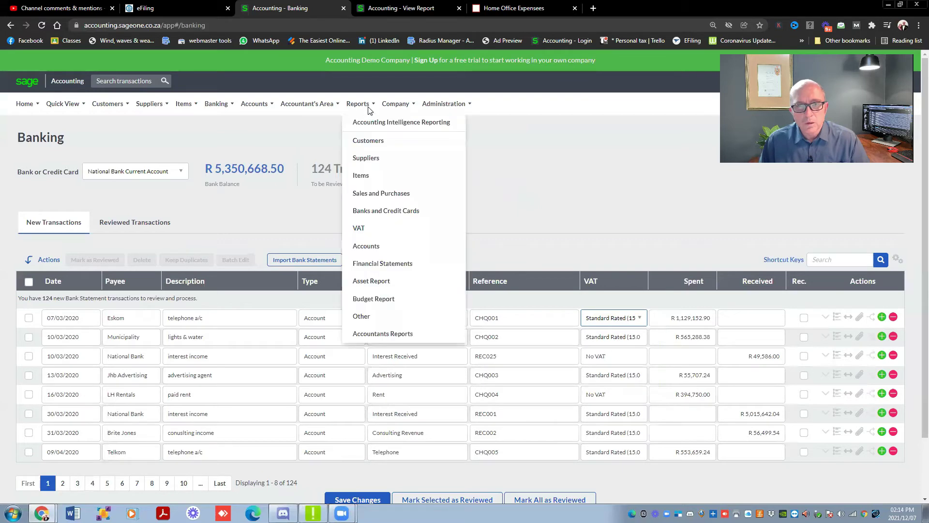
Step: Open VAT reports in a new tab and launch the VAT 201 calculation report
right_click(370, 232)
click(387, 236)
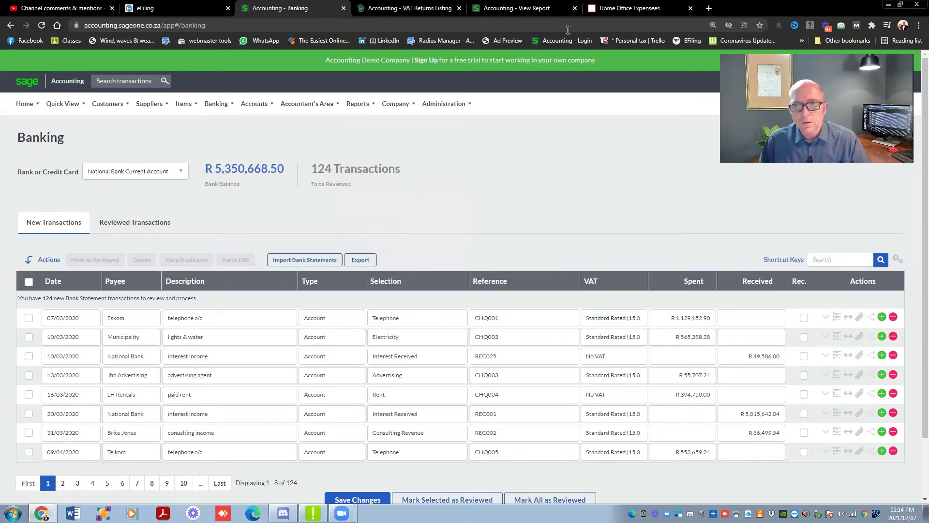
click(402, 19)
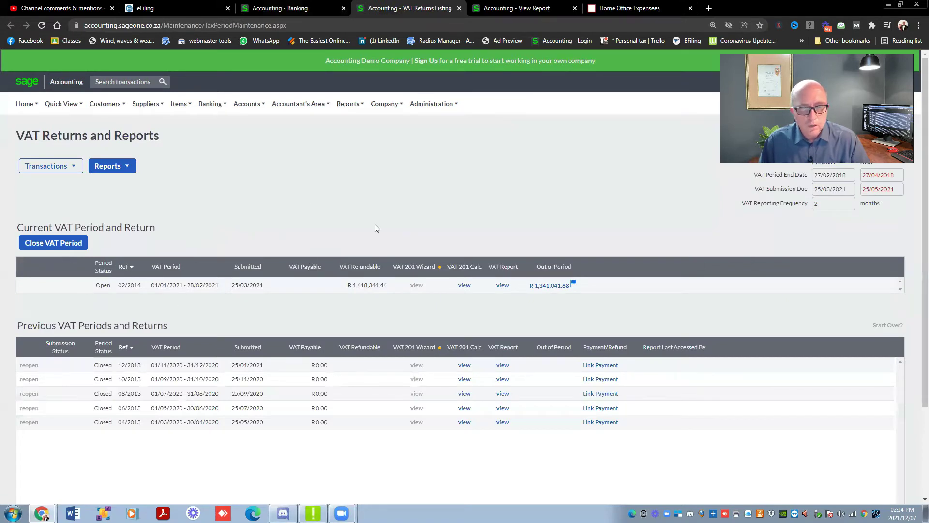
click(464, 285)
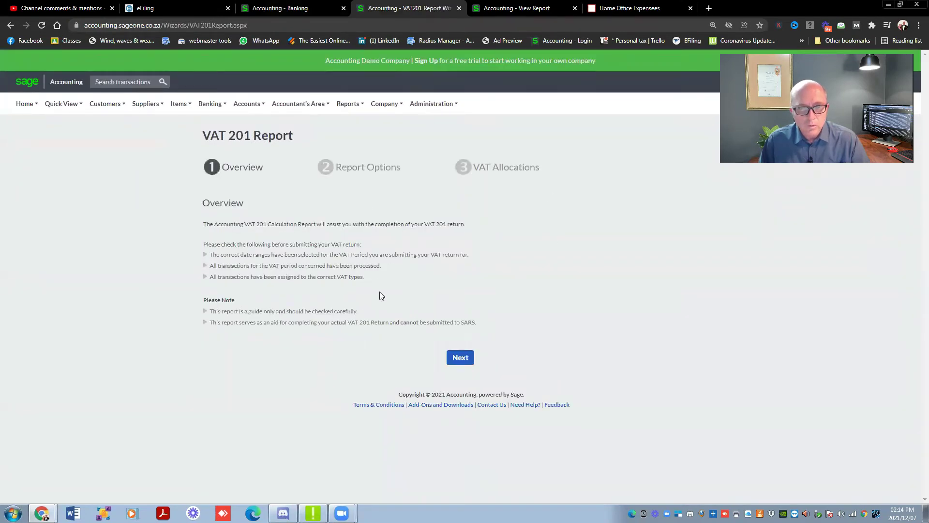
Step: Advance to VAT Allocations, inspect code 15a's VAT types, and return to banking
click(460, 357)
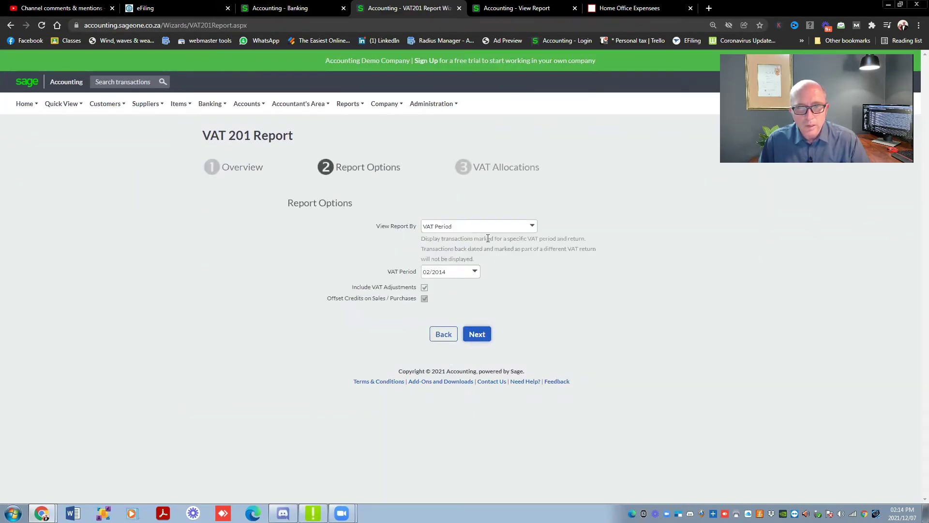
click(477, 334)
scroll(259, 228, down, 1)
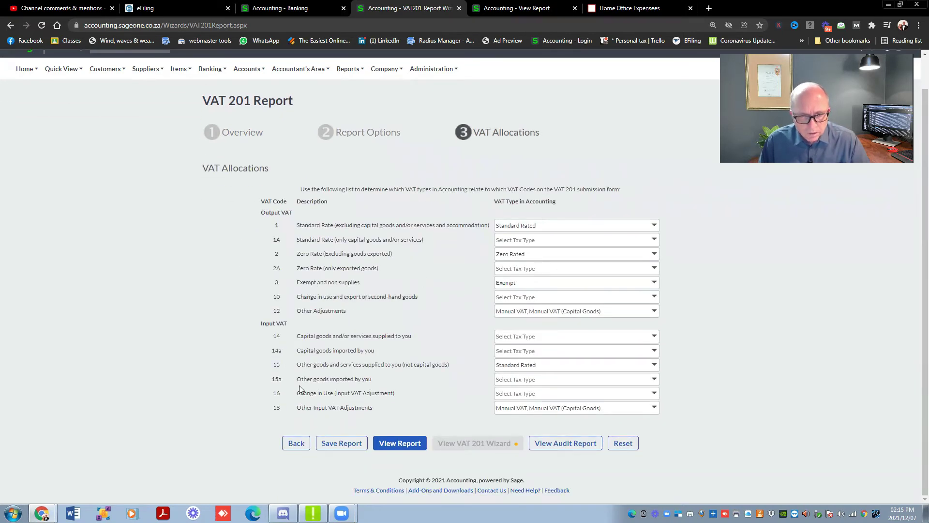
drag(301, 379, 358, 386)
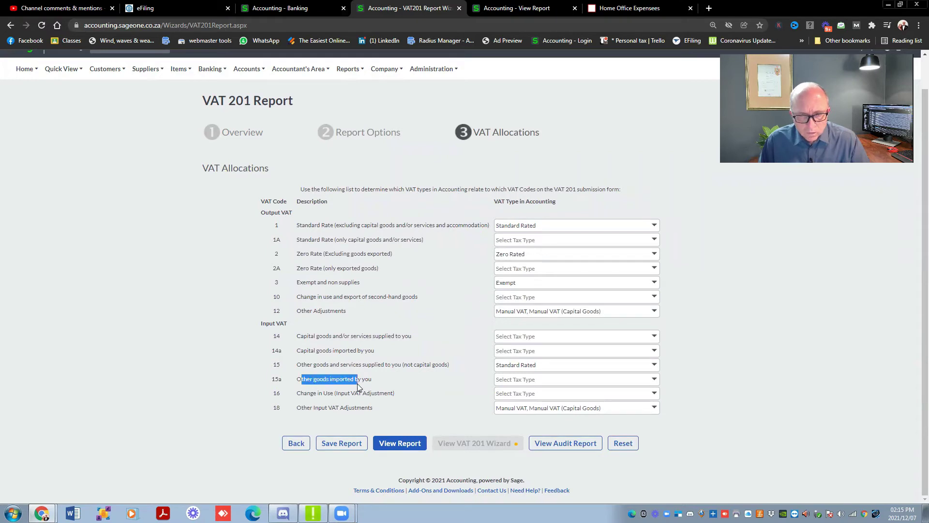
click(656, 380)
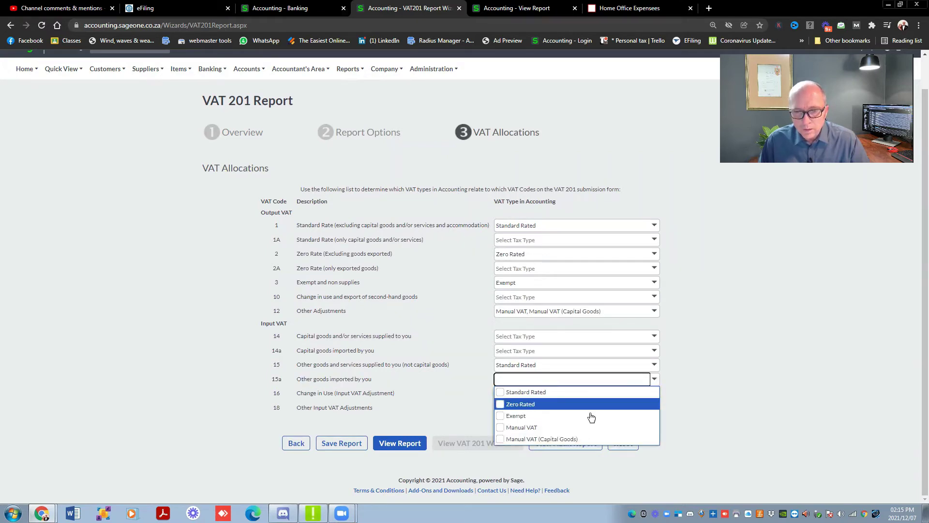
click(674, 365)
click(281, 8)
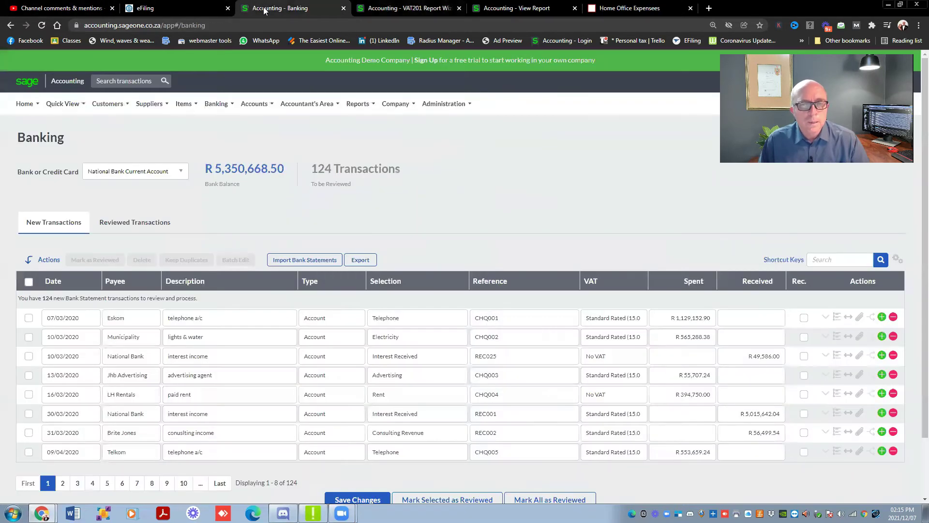
Step: Back in the comments, highlight the question about submitting Company Representative documents
click(59, 10)
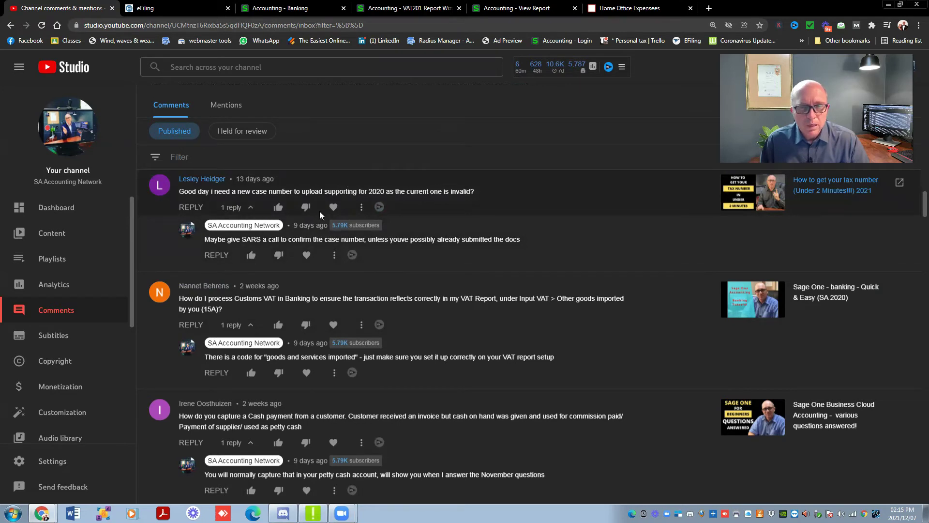
drag(216, 241, 312, 240)
scroll(181, 275, up, 6)
scroll(181, 274, down, 2)
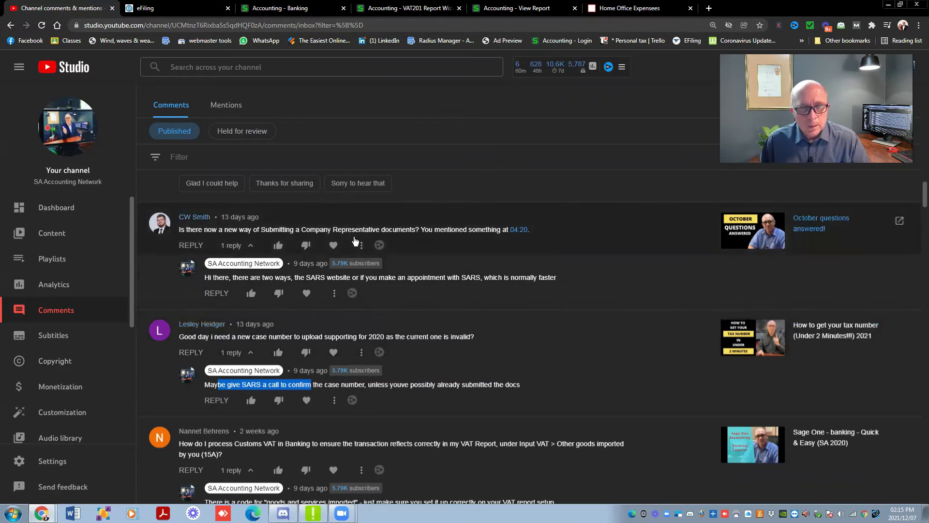
drag(222, 227, 413, 230)
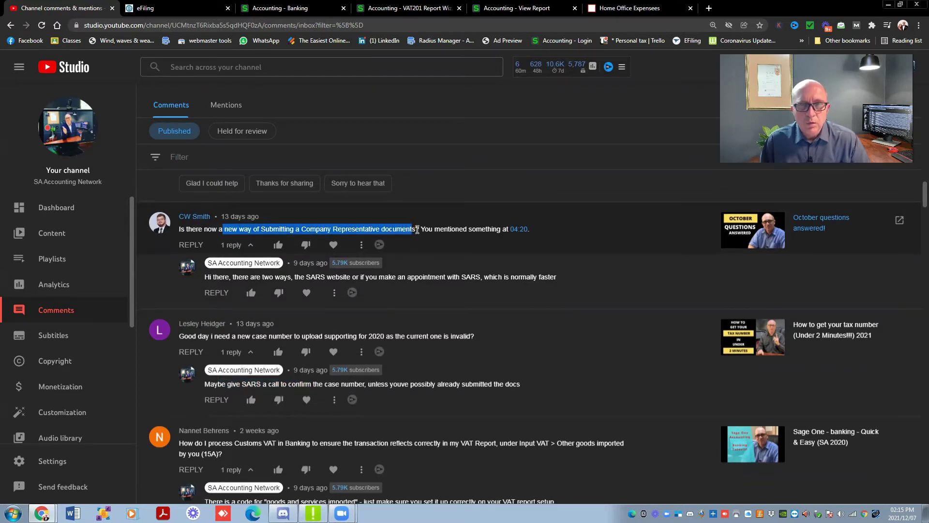
drag(419, 232, 427, 230)
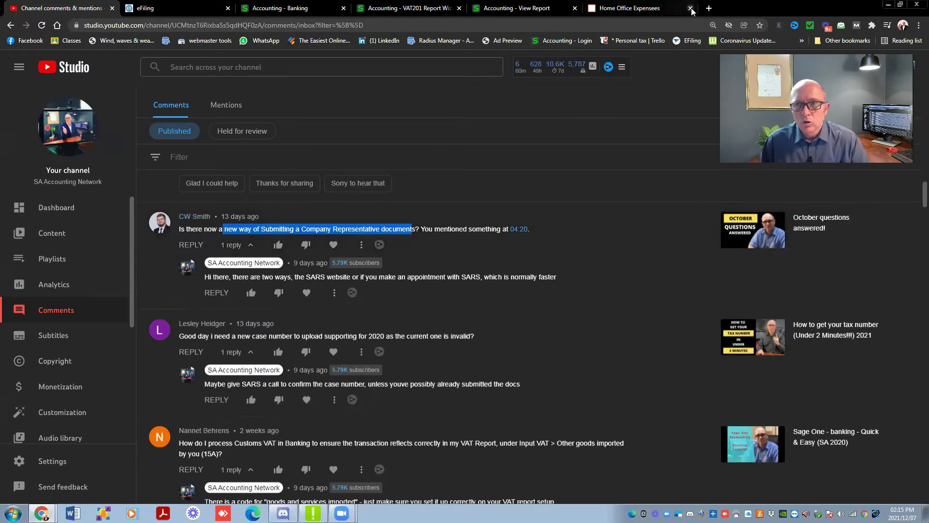
Step: Load sars.gov.za in a new tab, view its Online Services page, then return to the comments
click(708, 9)
text(sars)
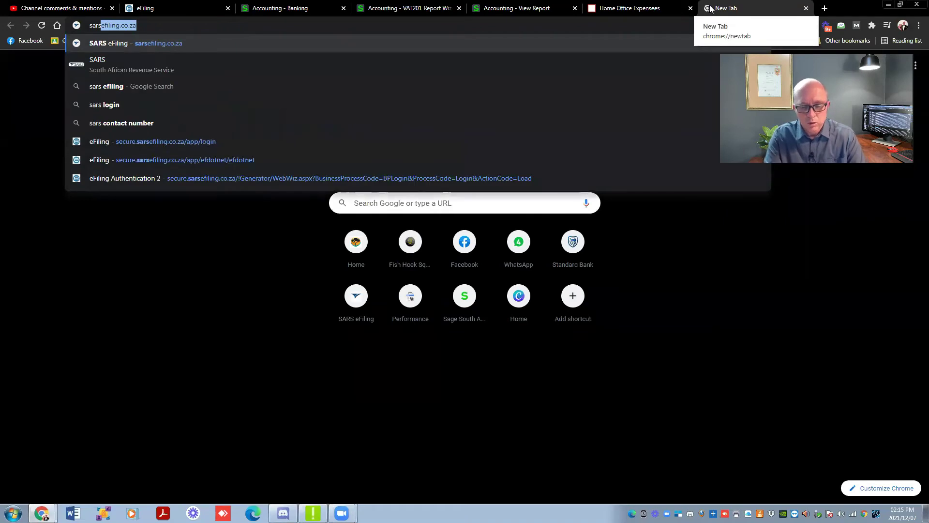
text(.g)
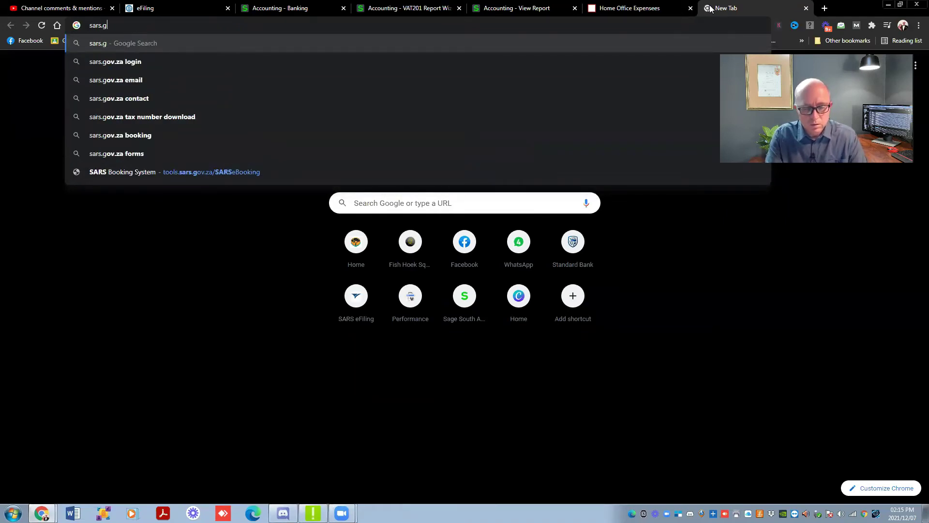
text(ov.za)
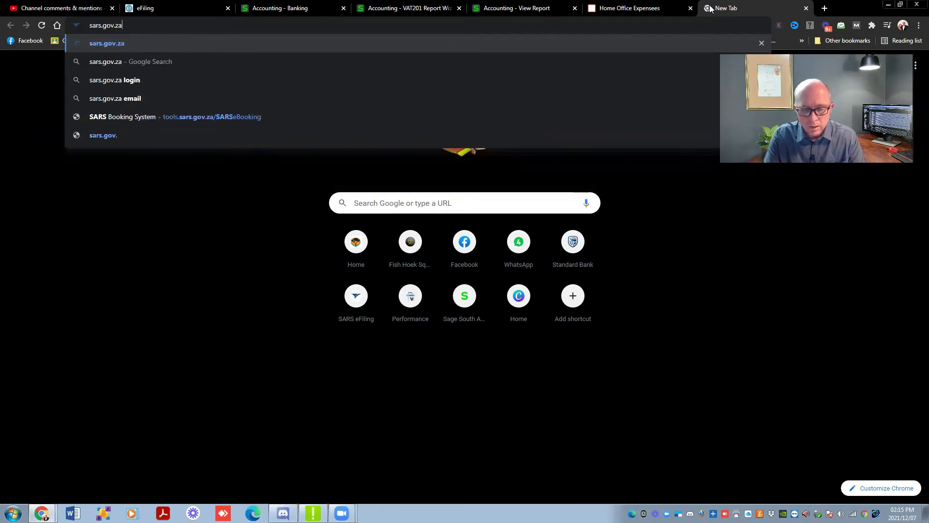
key(Return)
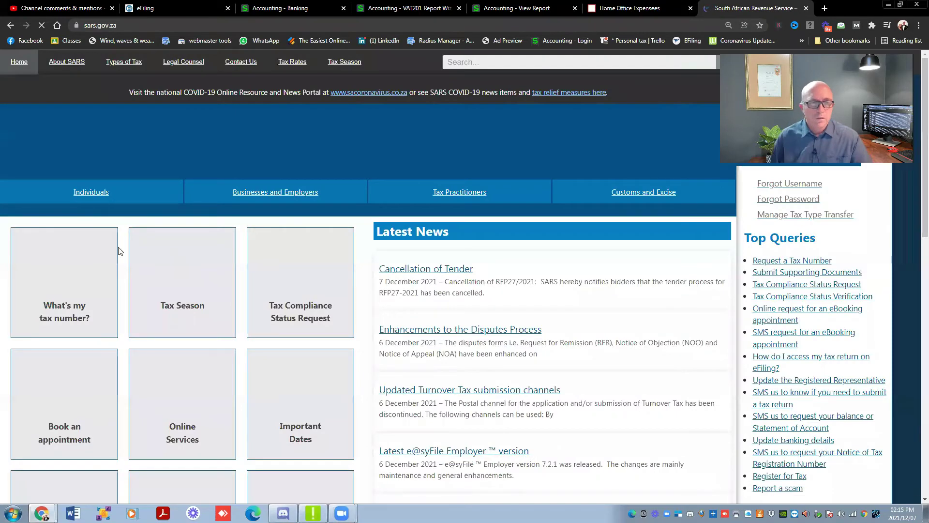
scroll(166, 334, down, 2)
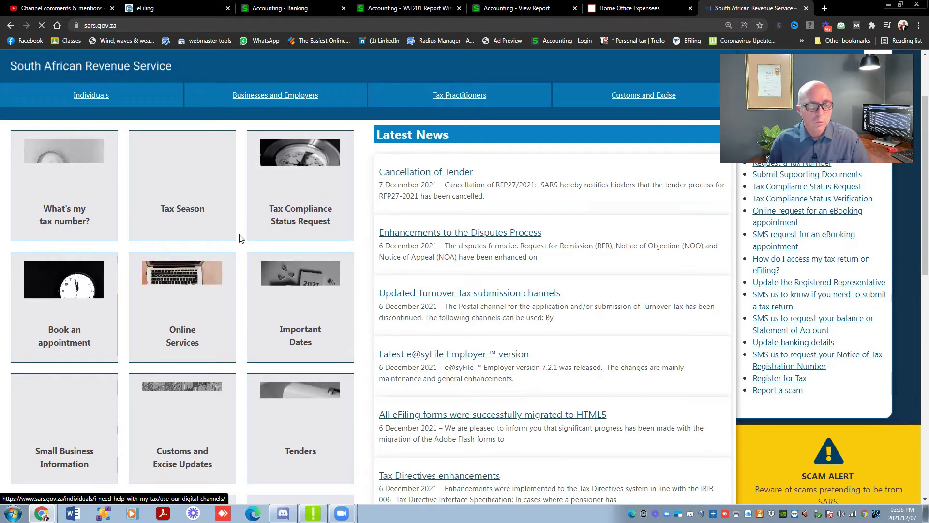
click(177, 283)
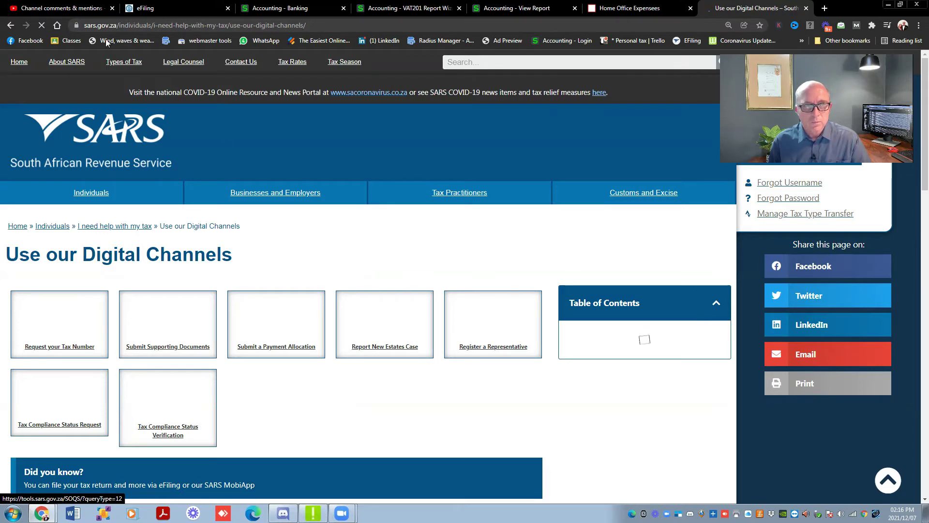
click(10, 25)
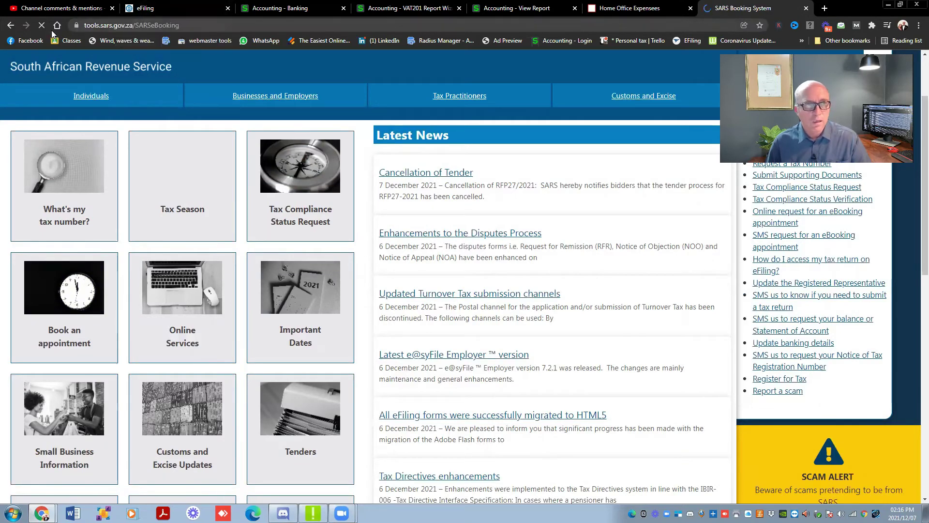
click(58, 8)
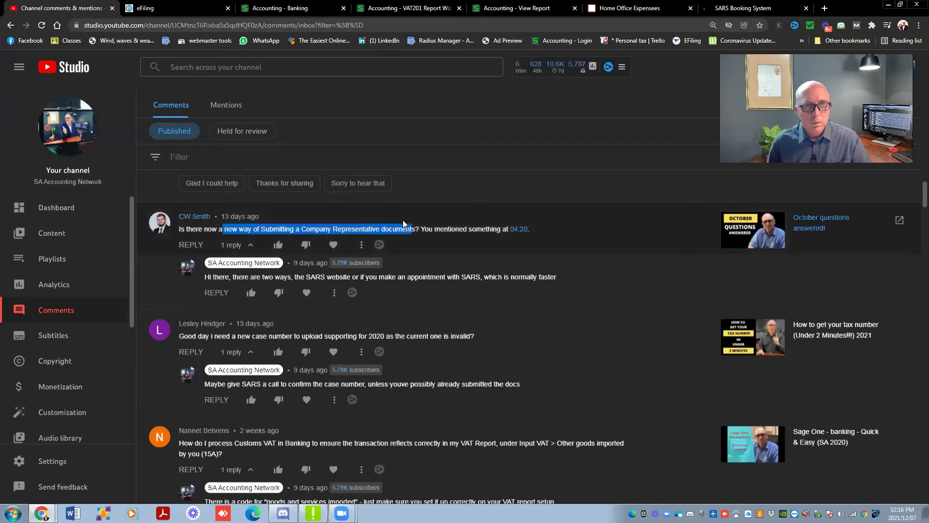
Step: Scroll up to the UIF filing comment and highlight its UIF connect warning
scroll(471, 250, up, 2)
scroll(472, 251, up, 1)
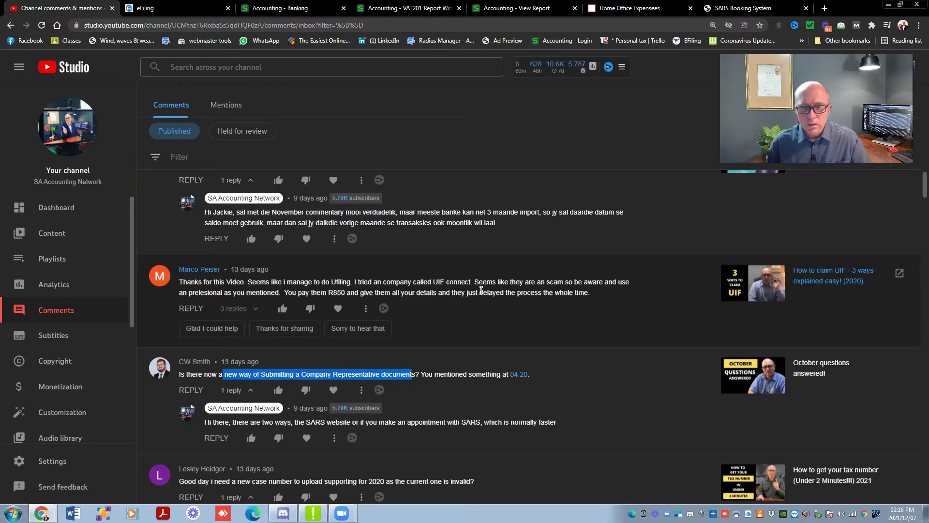
scroll(462, 290, up, 1)
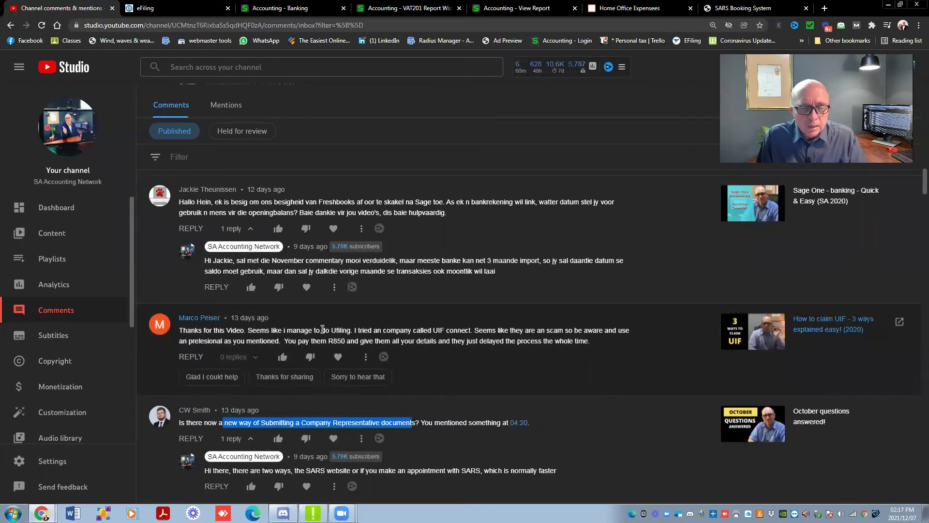
drag(296, 331, 473, 332)
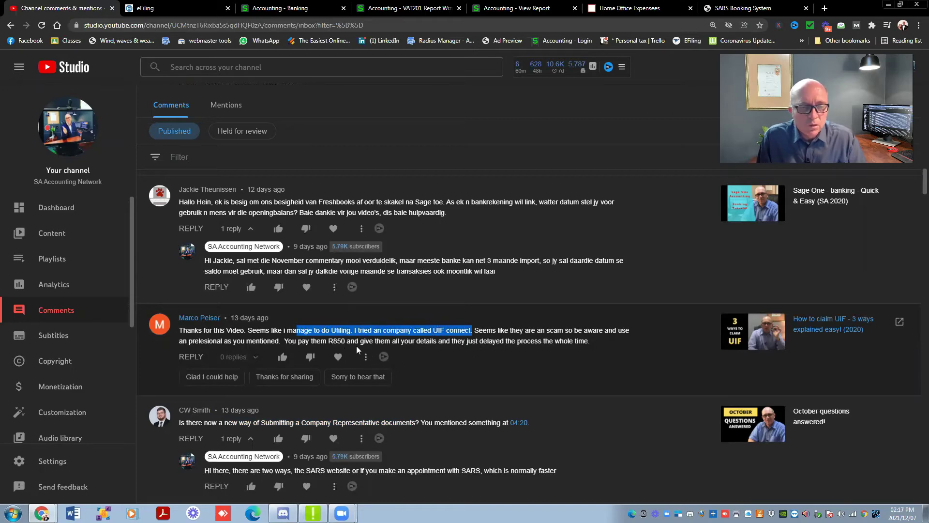
scroll(272, 296, down, 2)
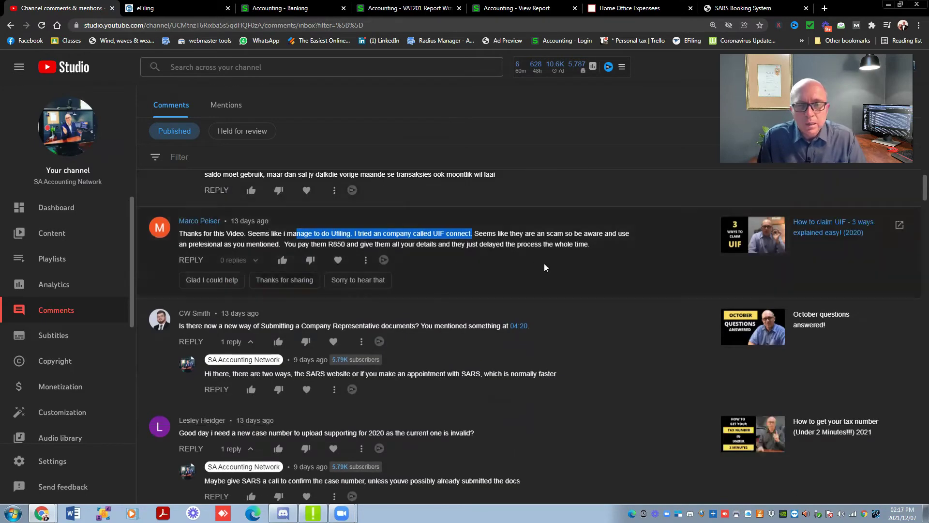
Step: Highlight 'besigheid van Freshbooks' in the Afrikaans comment about moving to Sage
scroll(460, 268, up, 3)
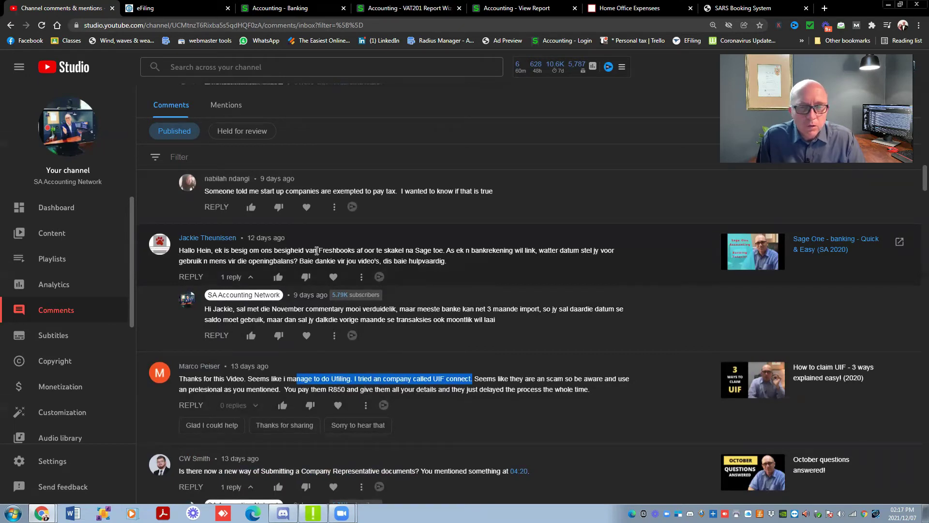
drag(286, 249, 342, 249)
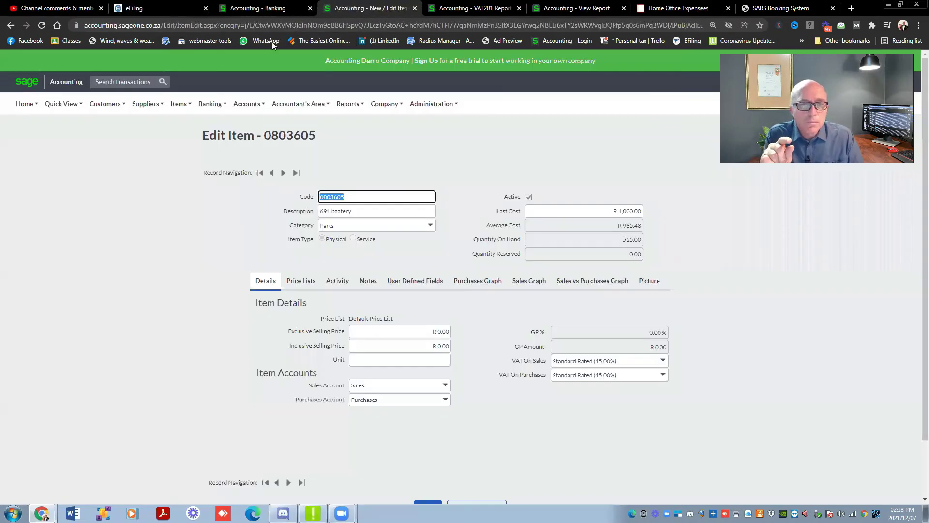
Step: Open the Opening Balances page from the Company menu in Sage Accounting
click(210, 103)
mouse_move(244, 154)
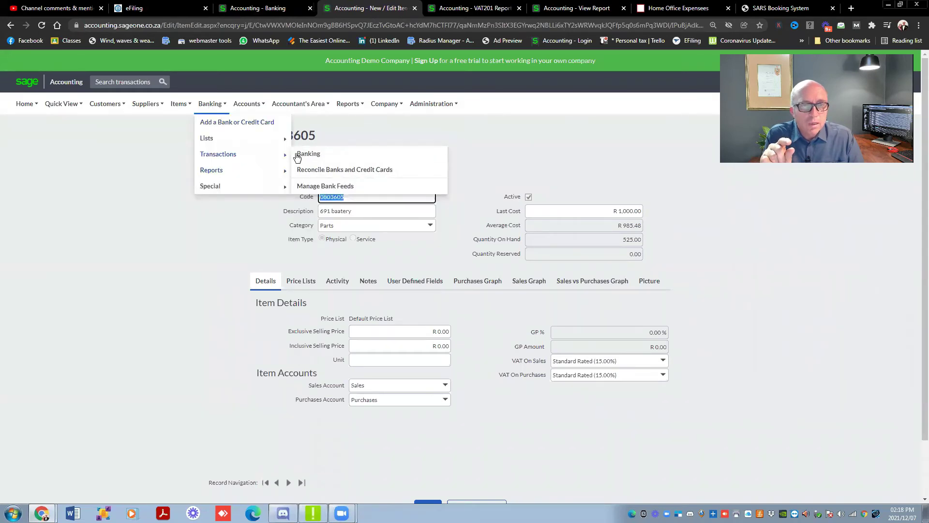
mouse_move(258, 191)
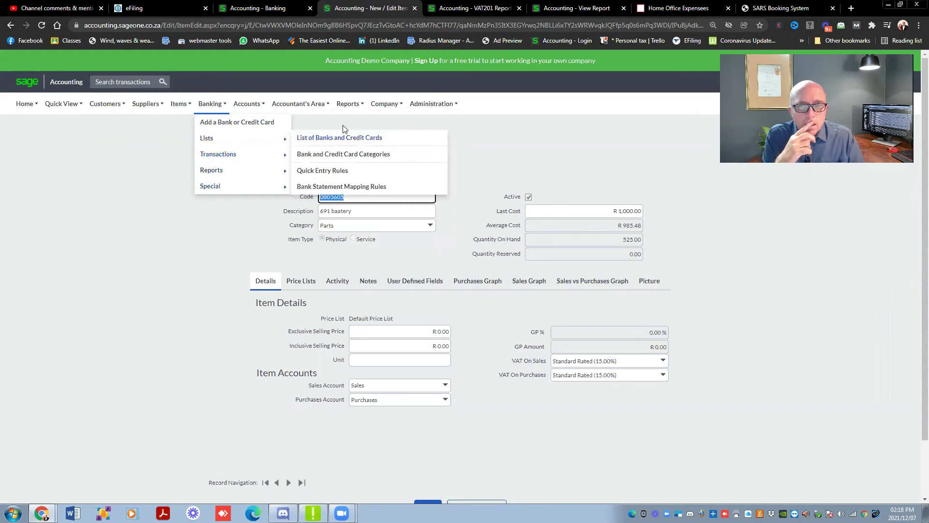
mouse_move(391, 106)
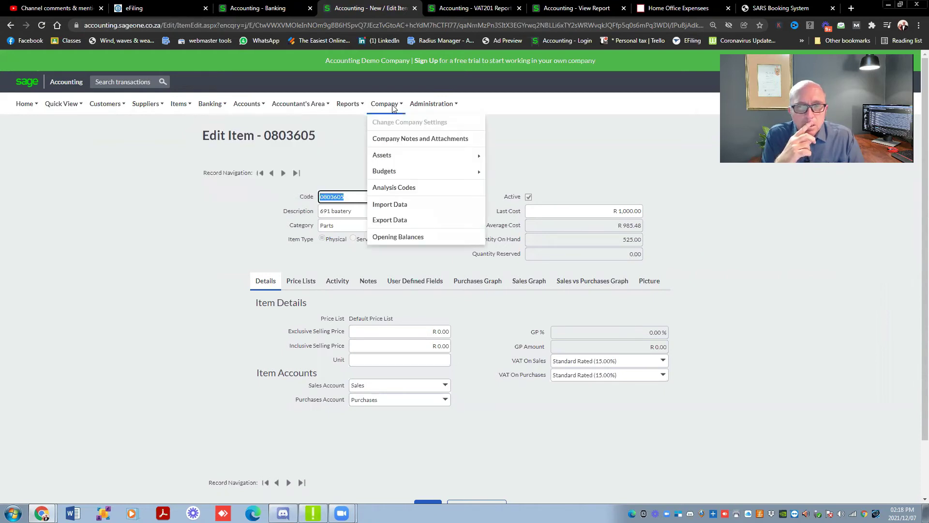
click(399, 237)
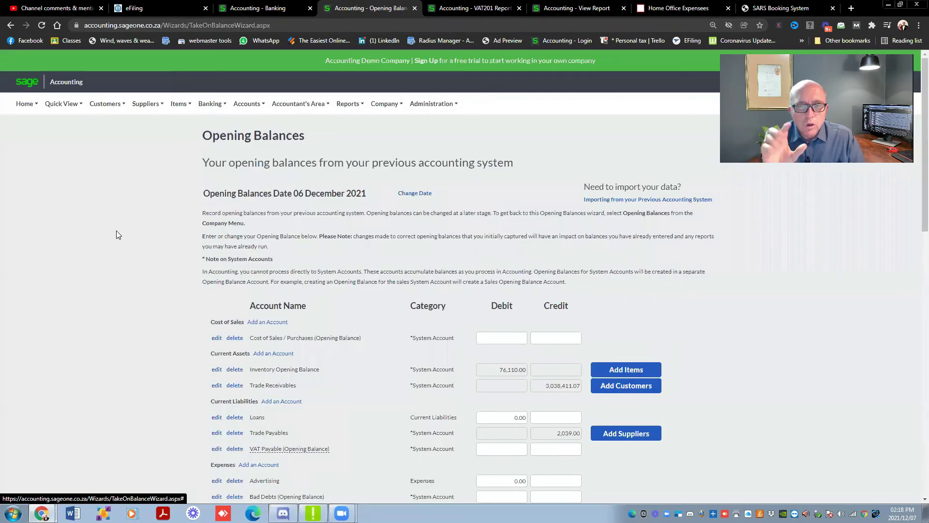
Step: Point out the Inventory Opening Balance account and the 8,586,409.93 credit difference
scroll(123, 237, down, 4)
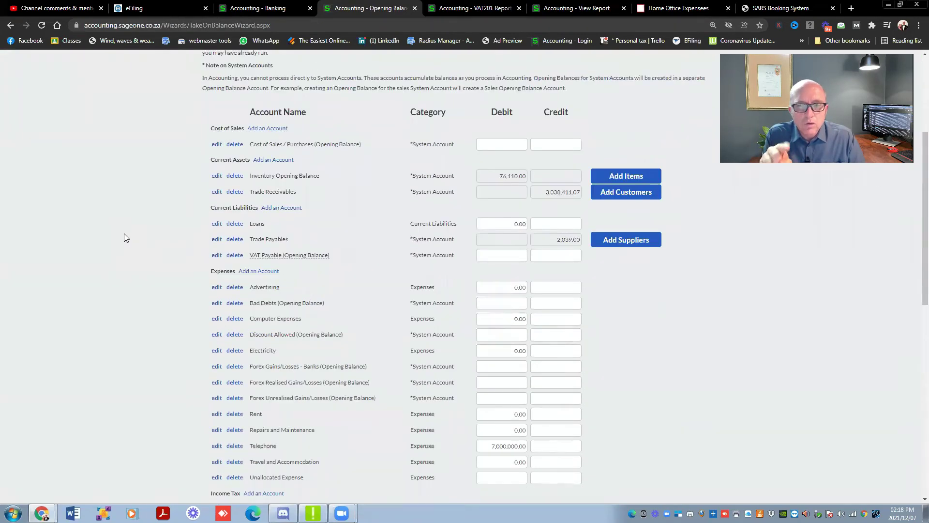
scroll(124, 237, down, 1)
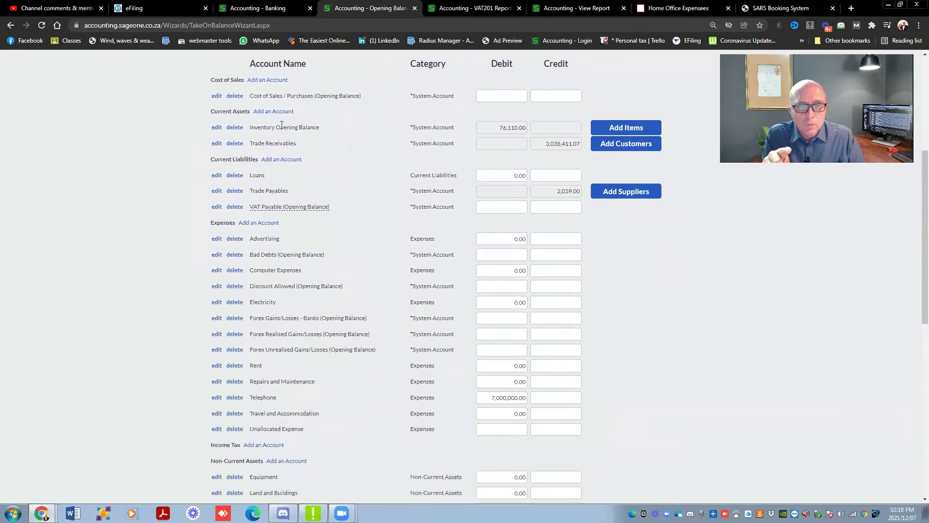
drag(281, 127, 288, 145)
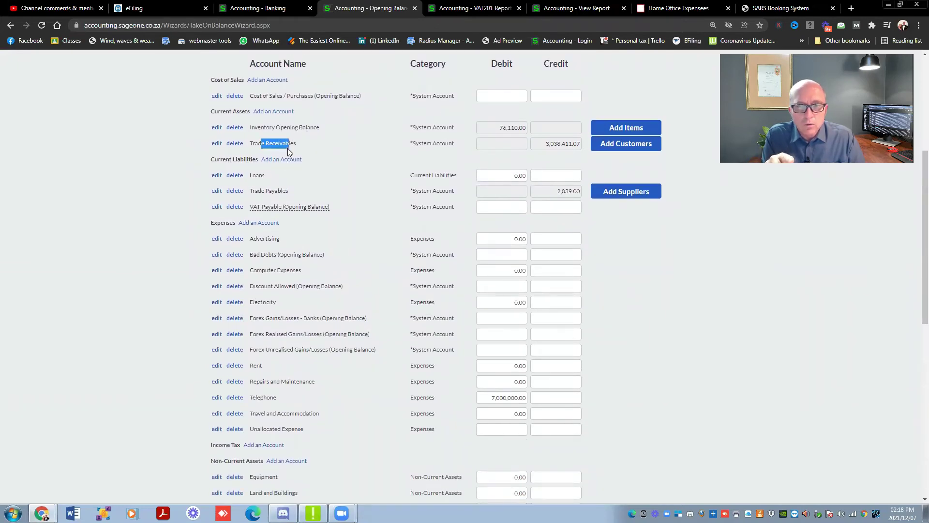
drag(263, 190, 289, 191)
scroll(163, 219, down, 4)
scroll(440, 200, down, 5)
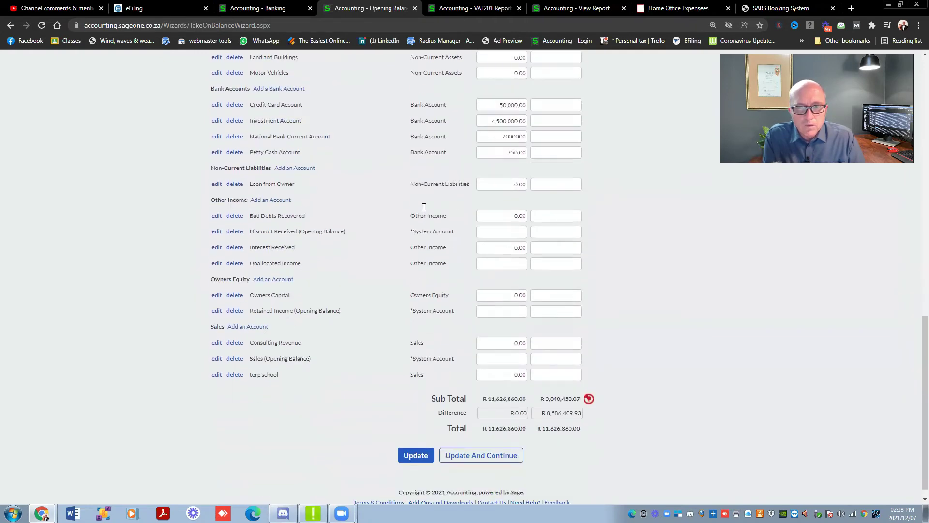
click(498, 105)
scroll(307, 246, down, 1)
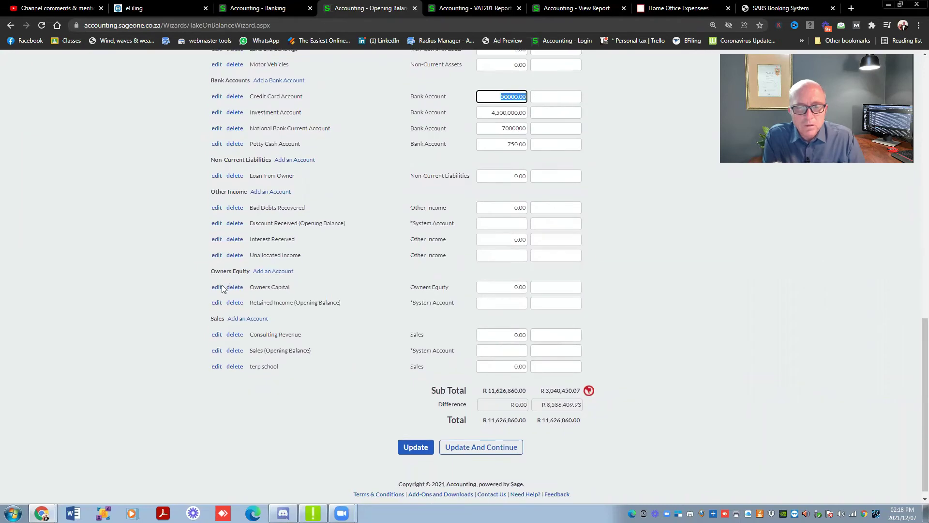
double_click(555, 399)
drag(503, 398, 527, 399)
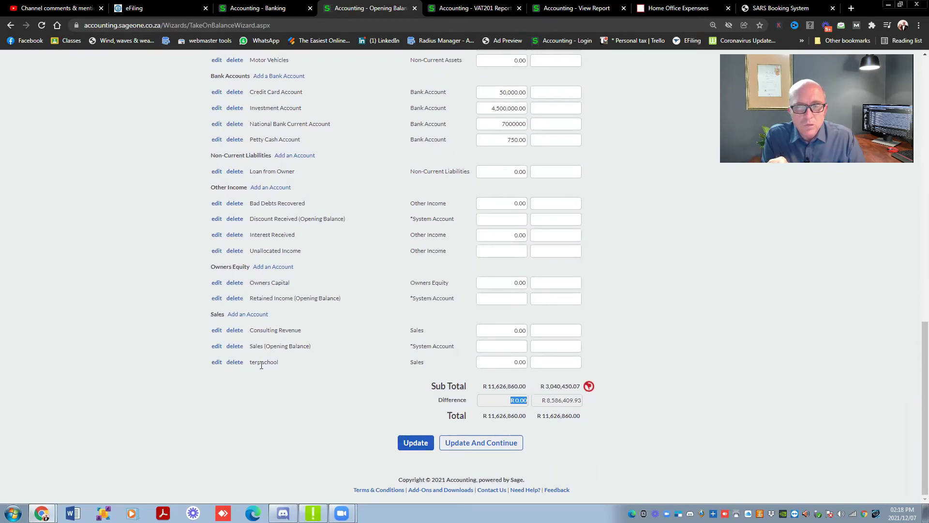
Step: Highlight the 06 December 2021 balance date, then return to the channel comments
scroll(280, 340, up, 20)
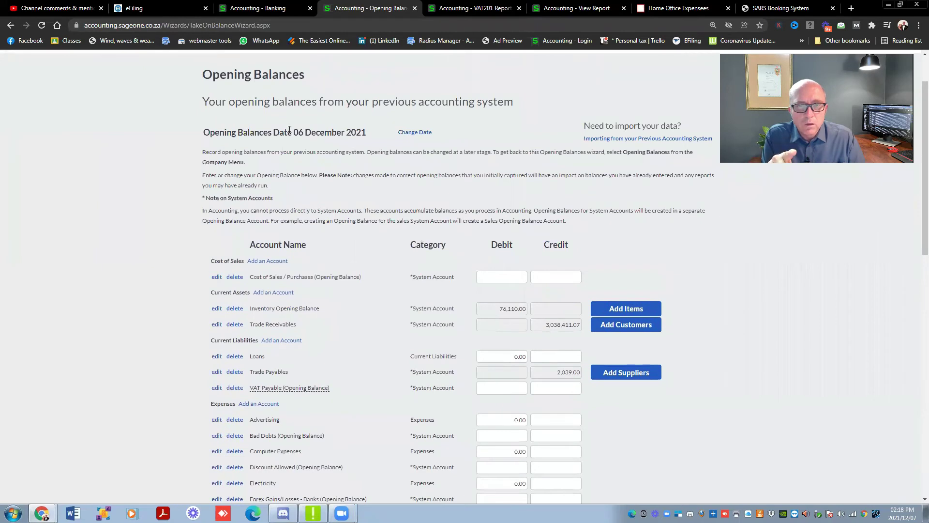
drag(288, 133, 363, 133)
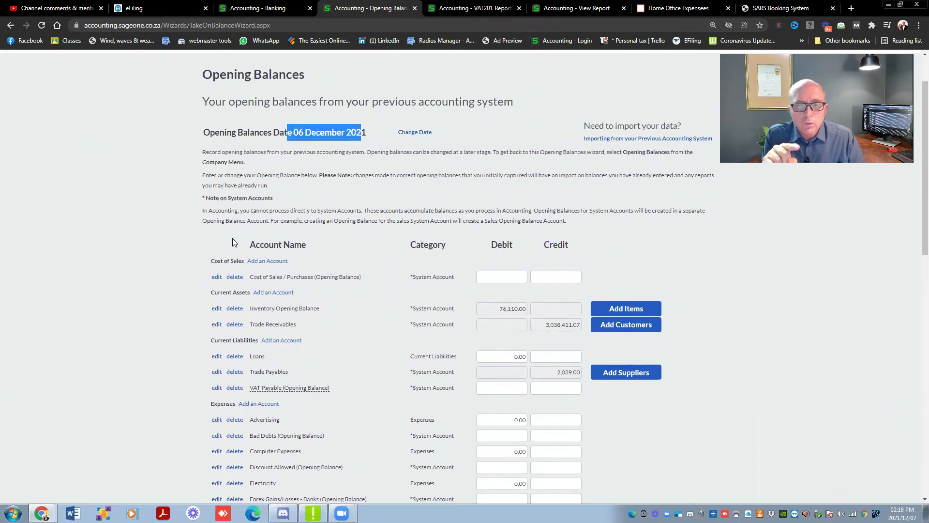
scroll(233, 241, up, 2)
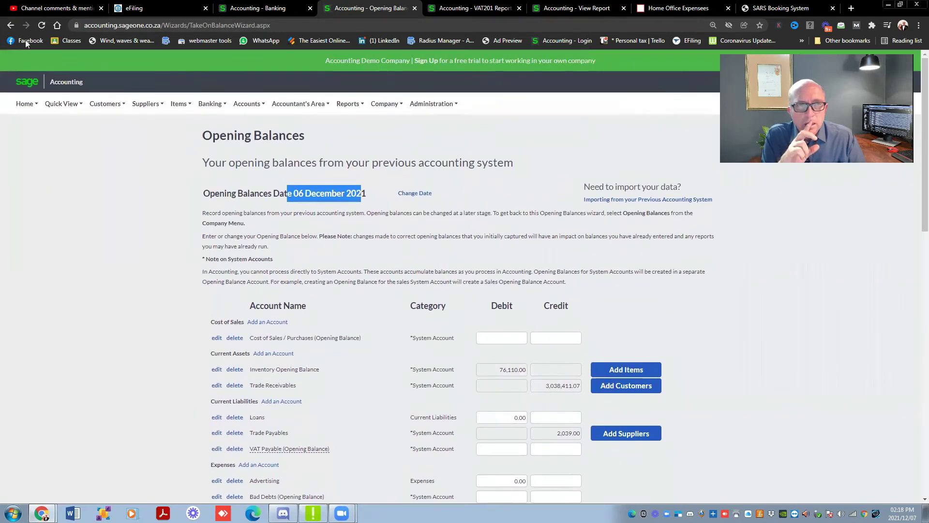
click(73, 8)
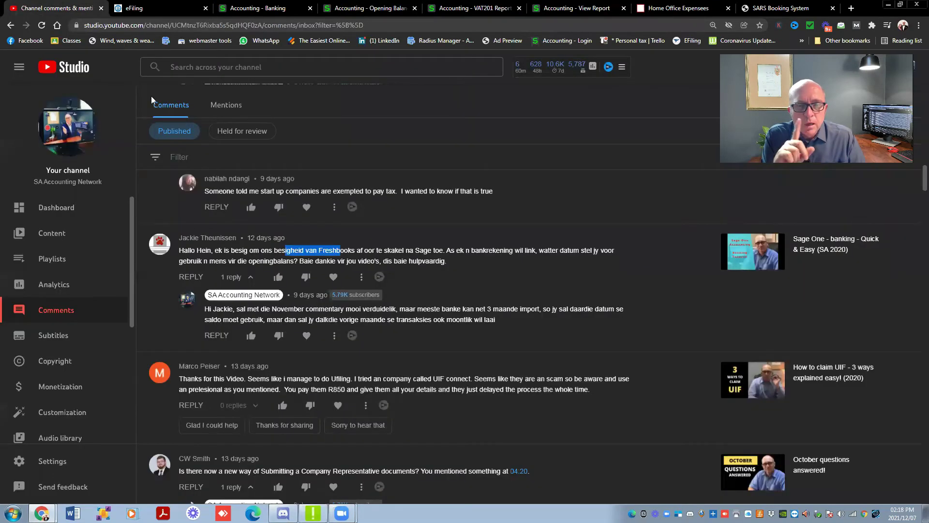
Step: Highlight the Afrikaans opening-balance-date question, then check the Sage Opening Balances page and come back
click(380, 250)
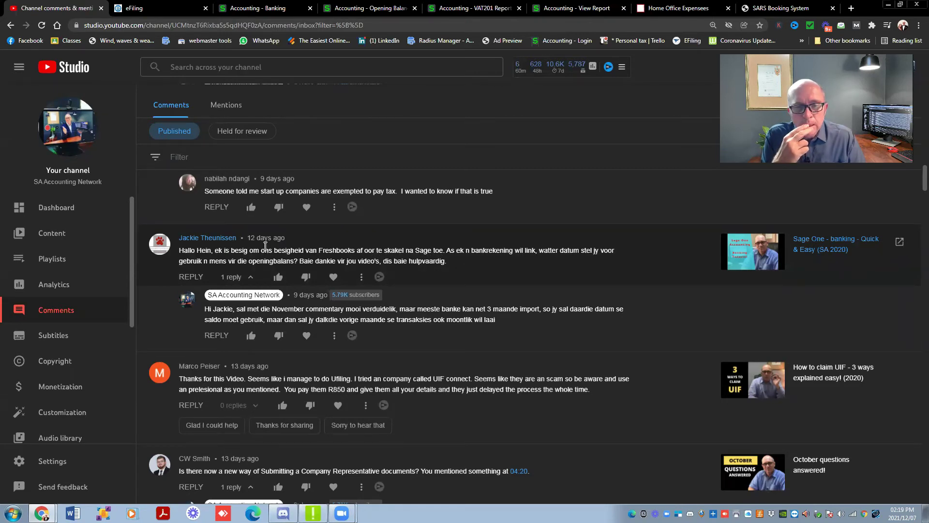
drag(265, 250, 326, 261)
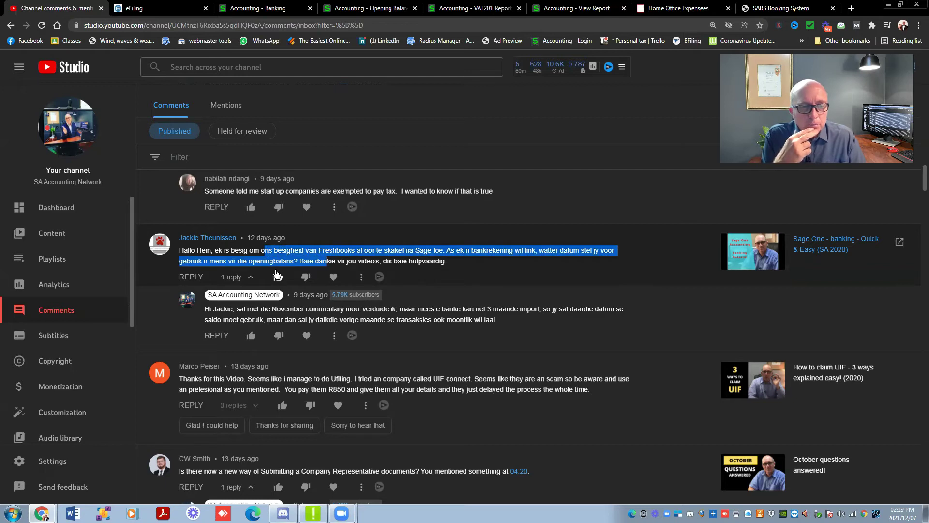
scroll(275, 269, up, 2)
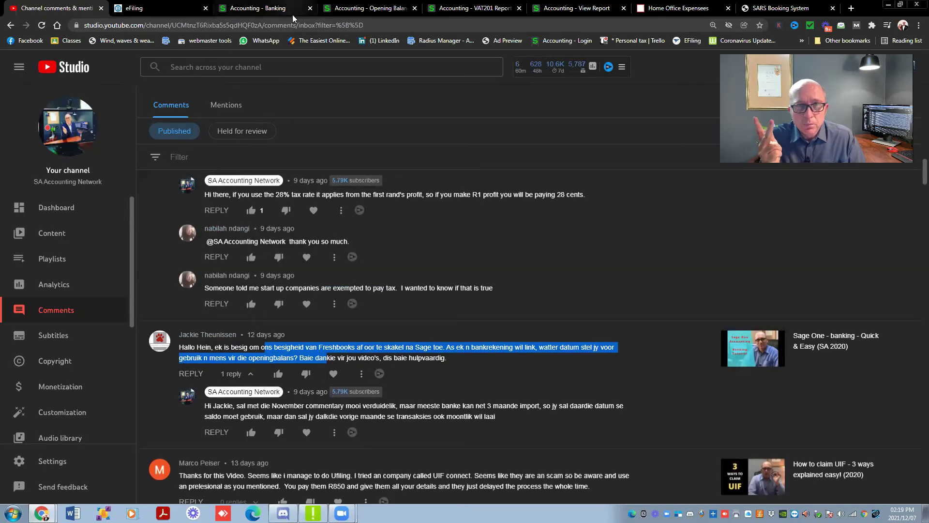
click(349, 8)
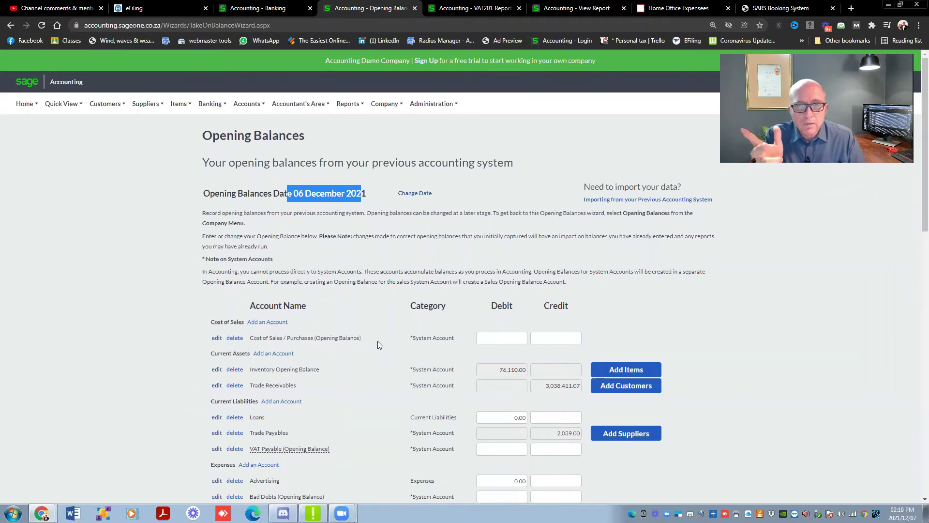
click(58, 8)
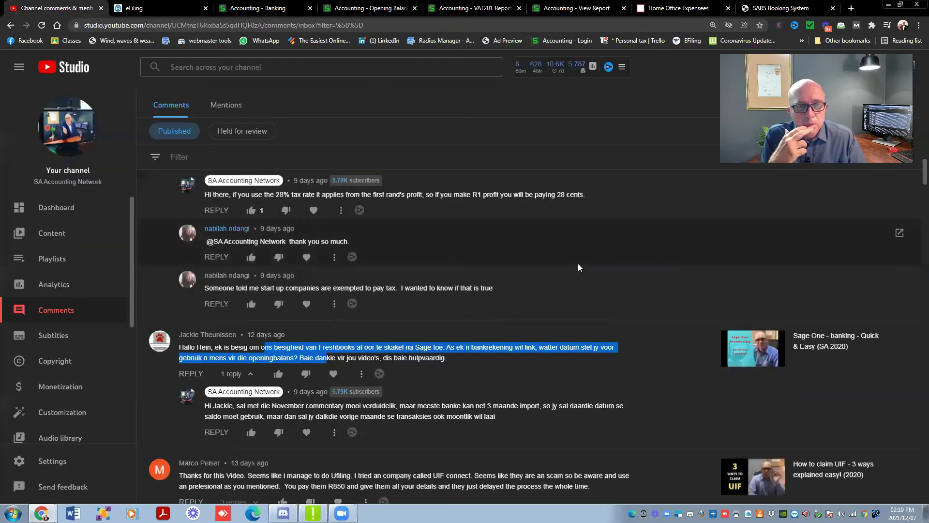
scroll(577, 257, up, 1)
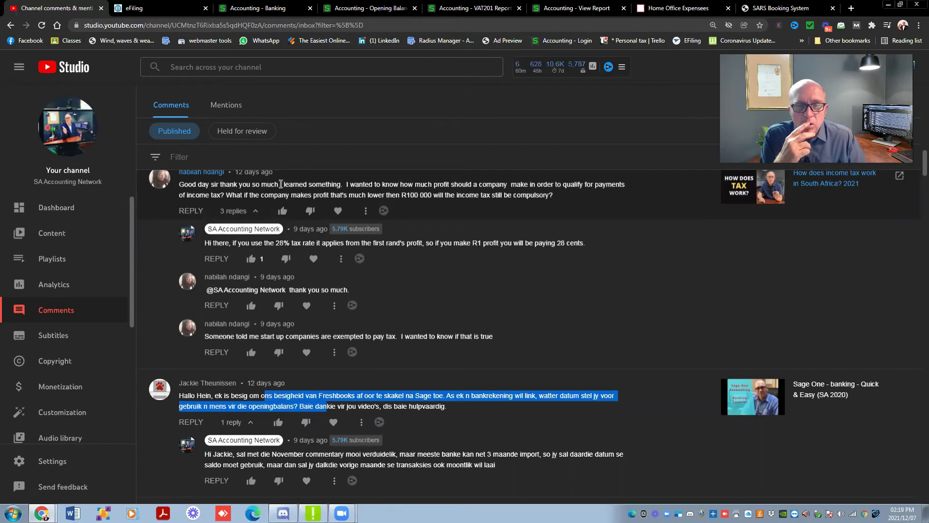
drag(280, 184, 323, 191)
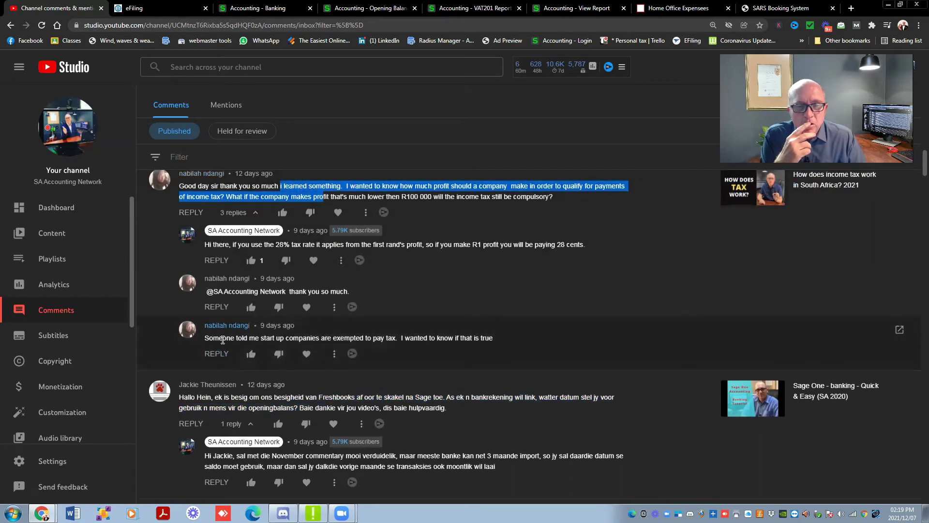
drag(223, 338, 492, 342)
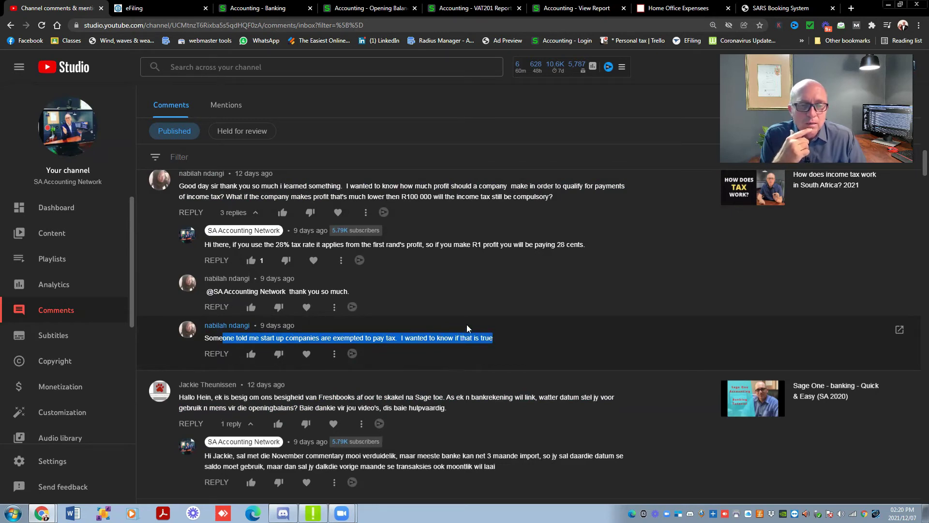
click(376, 338)
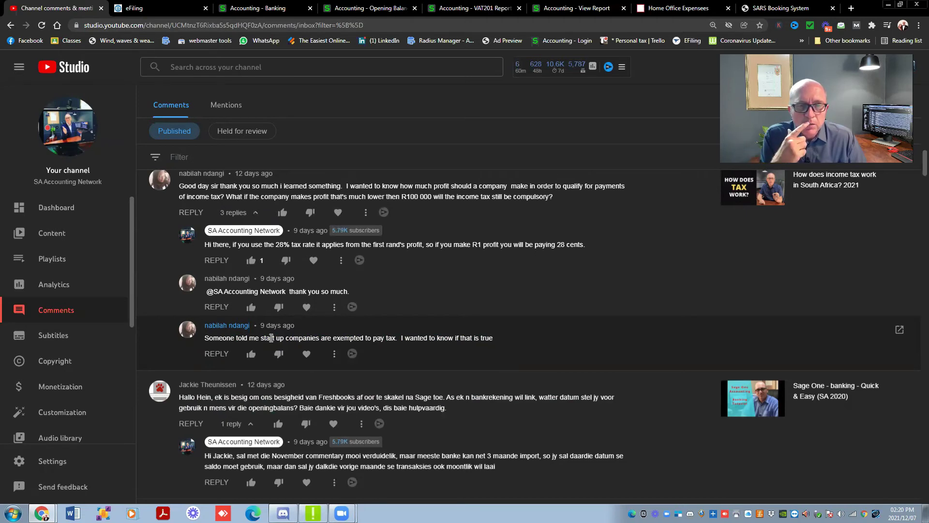
scroll(271, 334, up, 2)
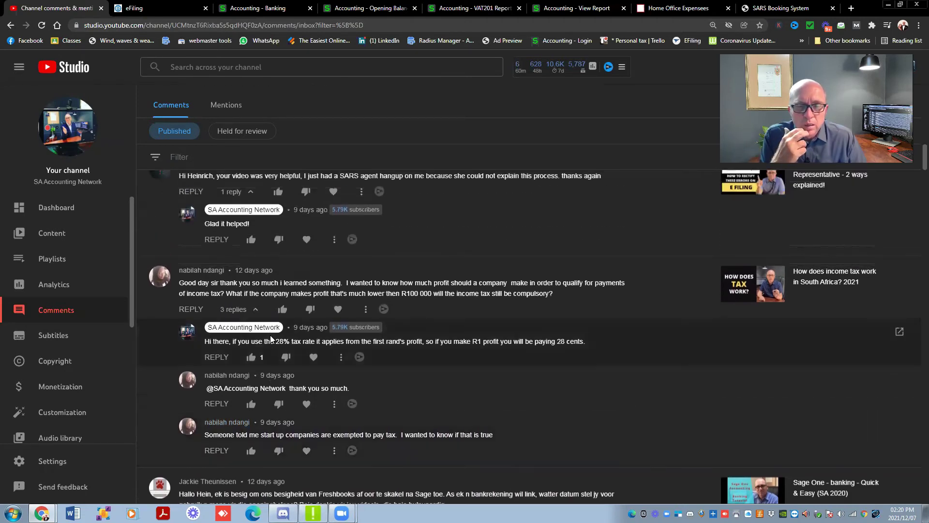
scroll(271, 339, up, 2)
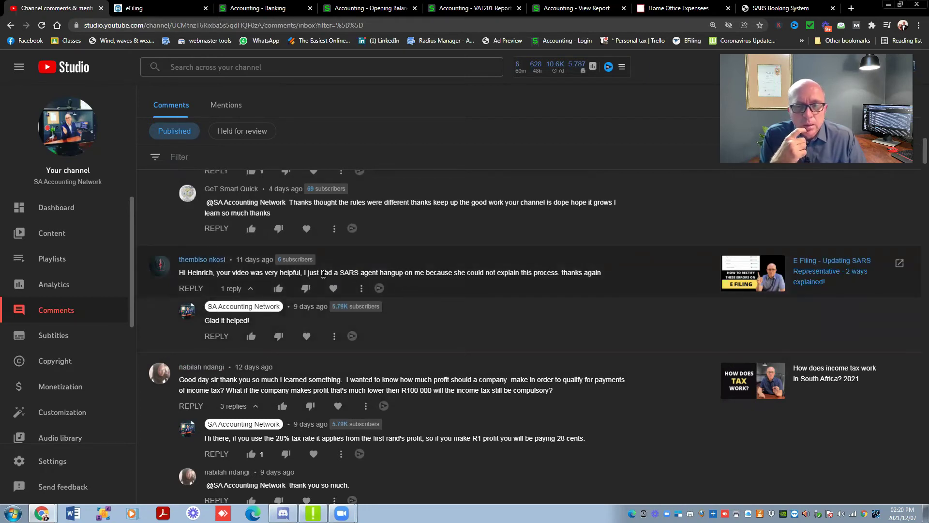
drag(313, 272, 560, 274)
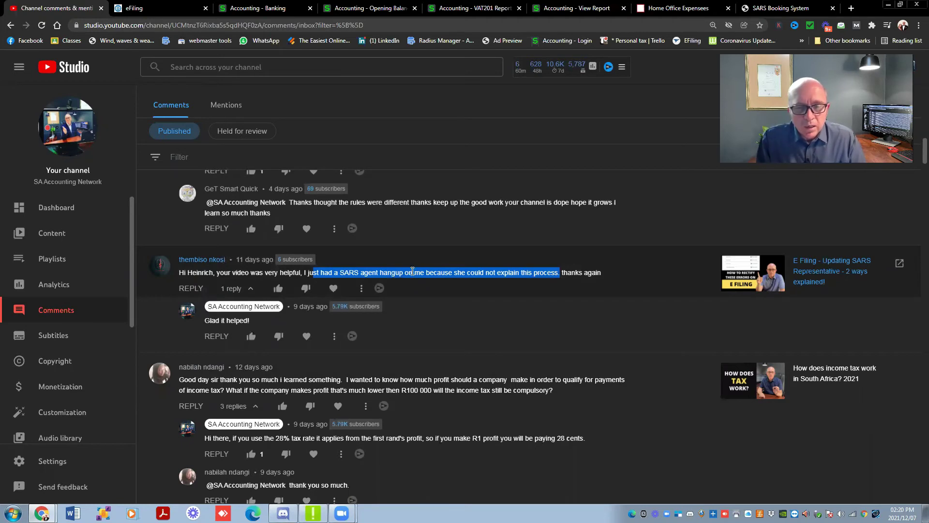
click(215, 272)
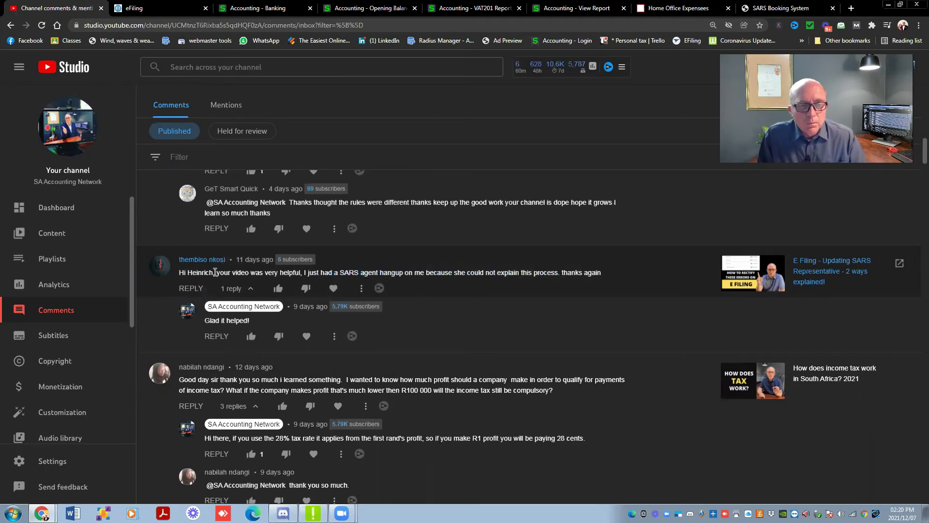
drag(188, 273, 559, 274)
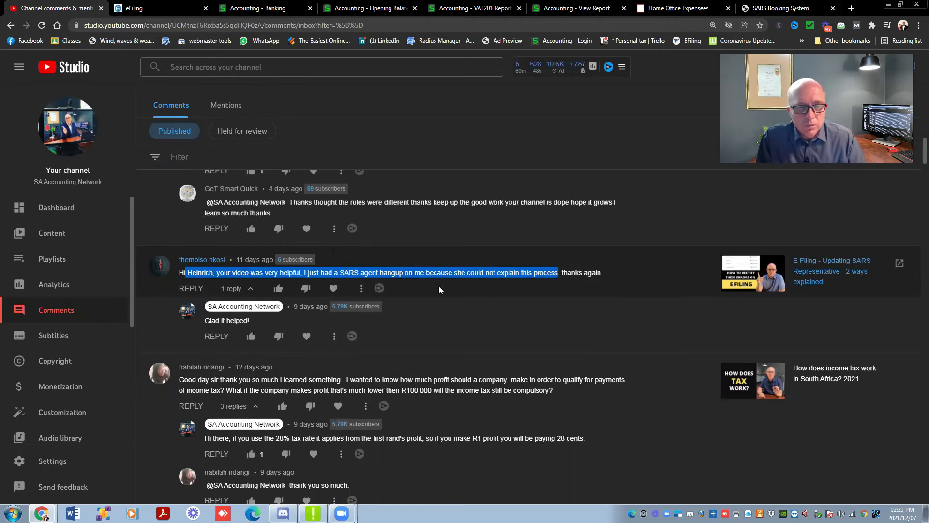
scroll(438, 286, up, 3)
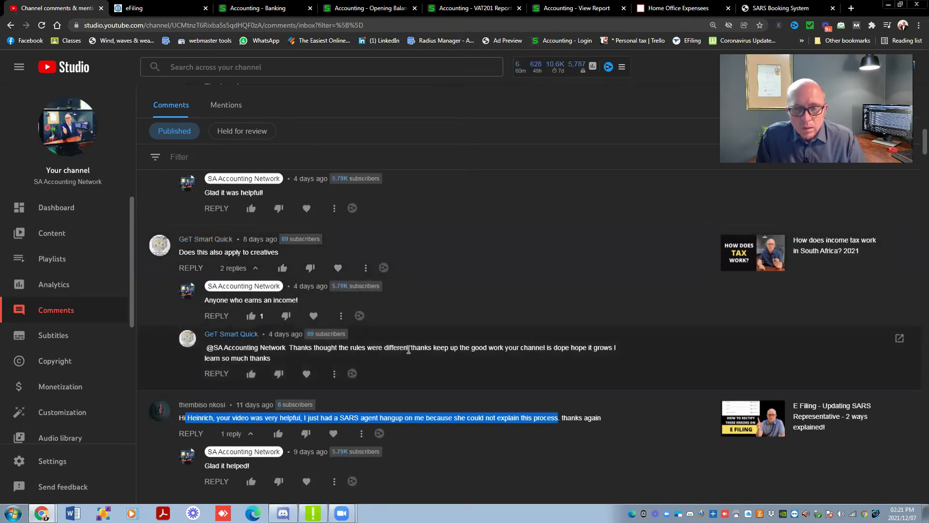
drag(409, 349, 444, 361)
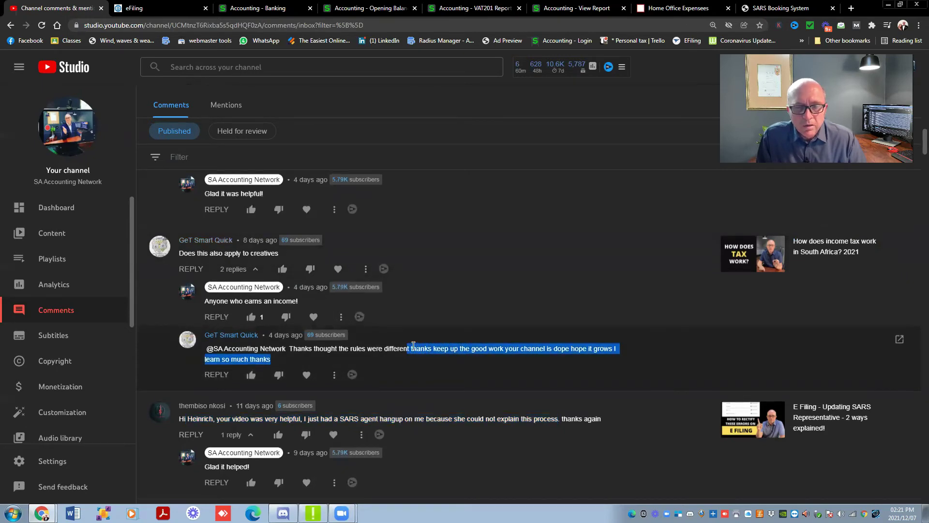
click(334, 357)
drag(308, 349, 412, 352)
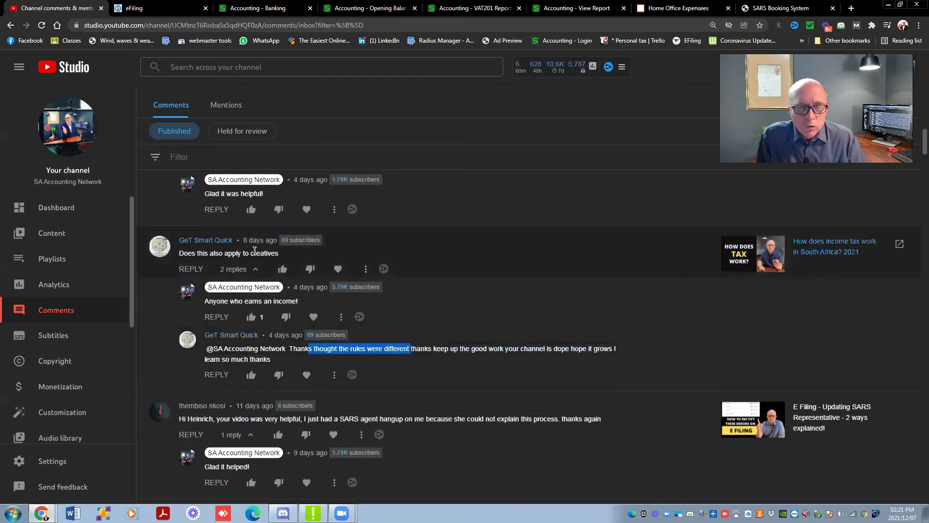
drag(252, 253, 284, 255)
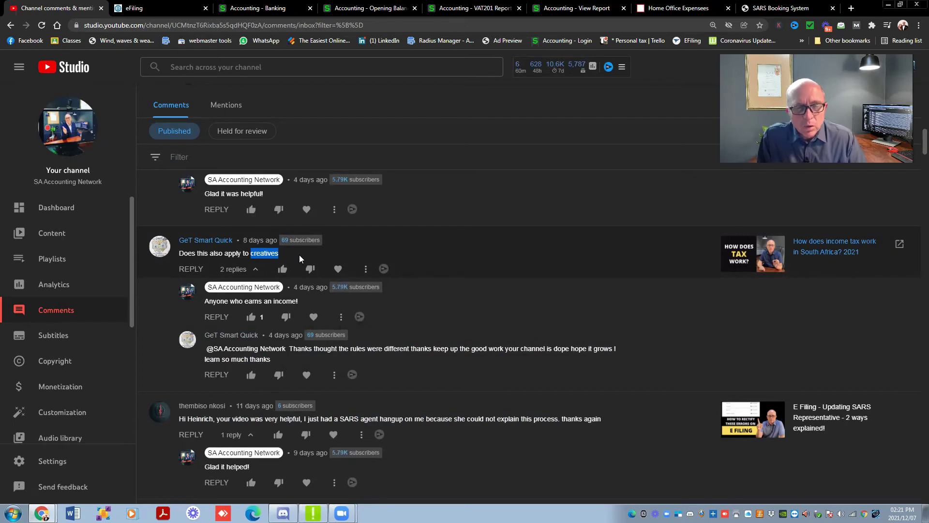
click(420, 257)
drag(187, 254, 278, 255)
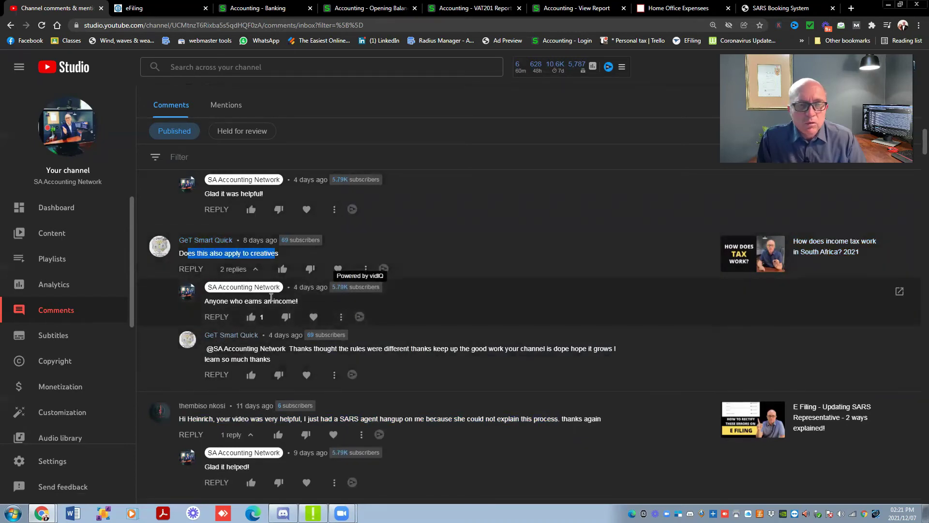
scroll(269, 299, up, 2)
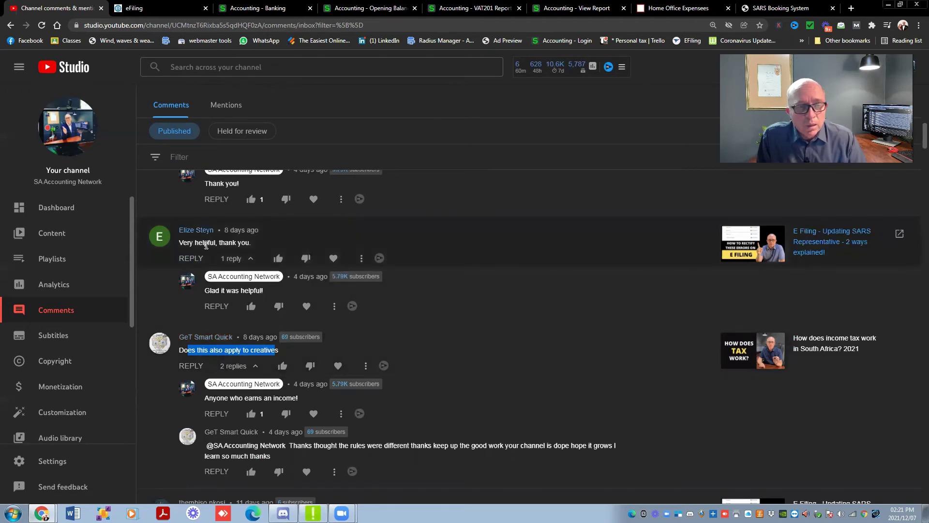
drag(196, 242, 239, 251)
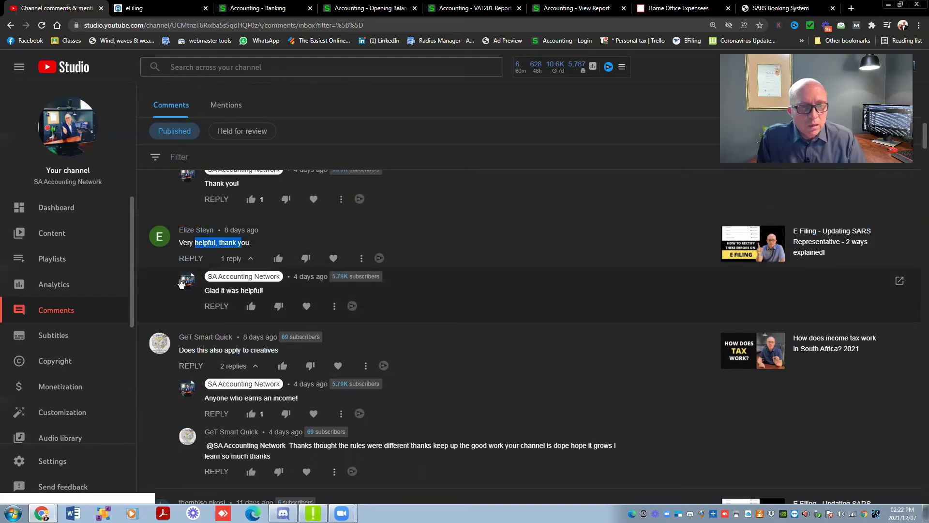
scroll(213, 263, up, 2)
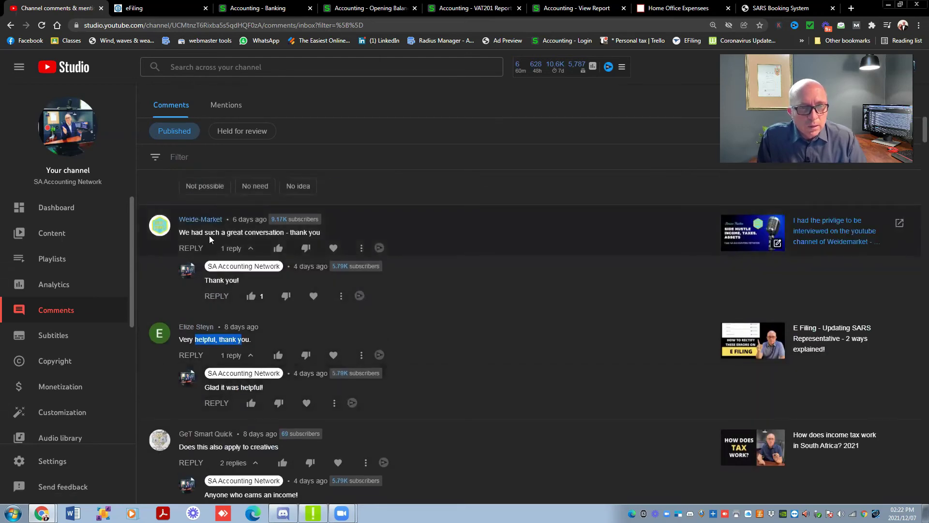
drag(193, 232, 317, 233)
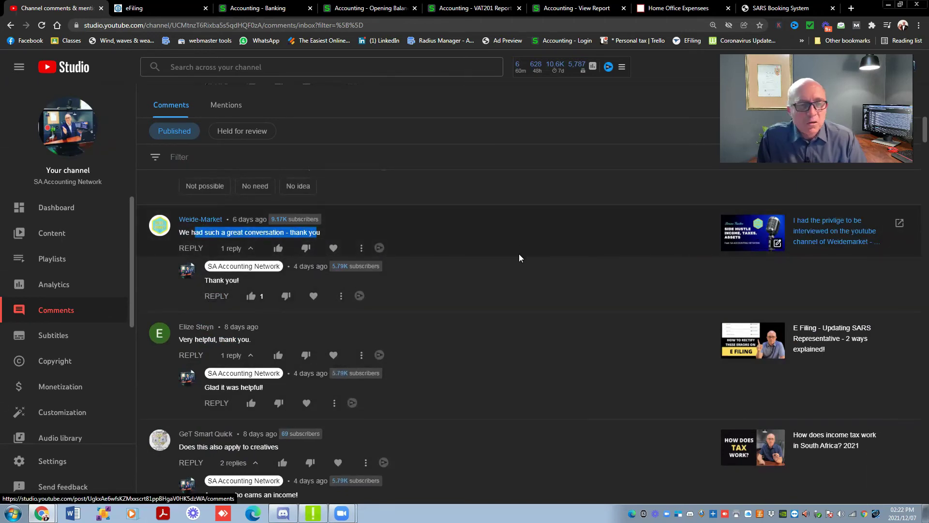
scroll(519, 254, up, 3)
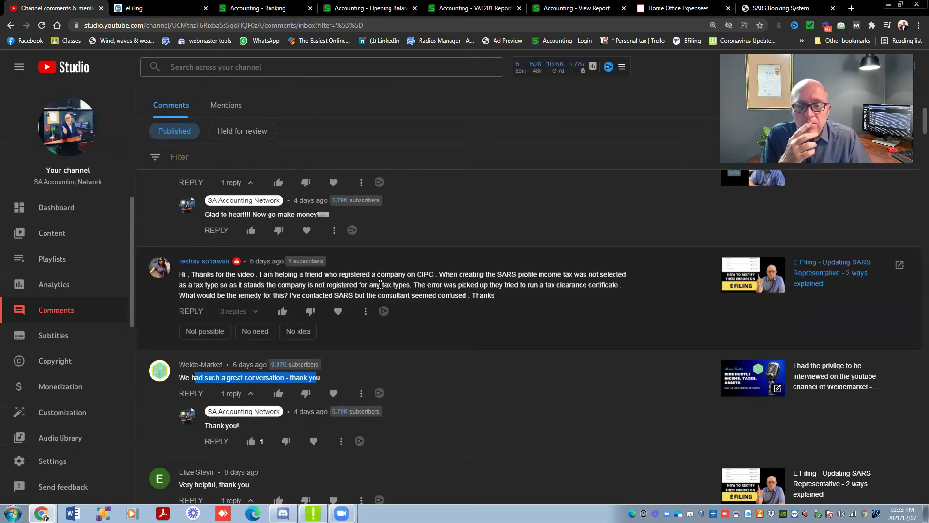
drag(381, 285, 409, 286)
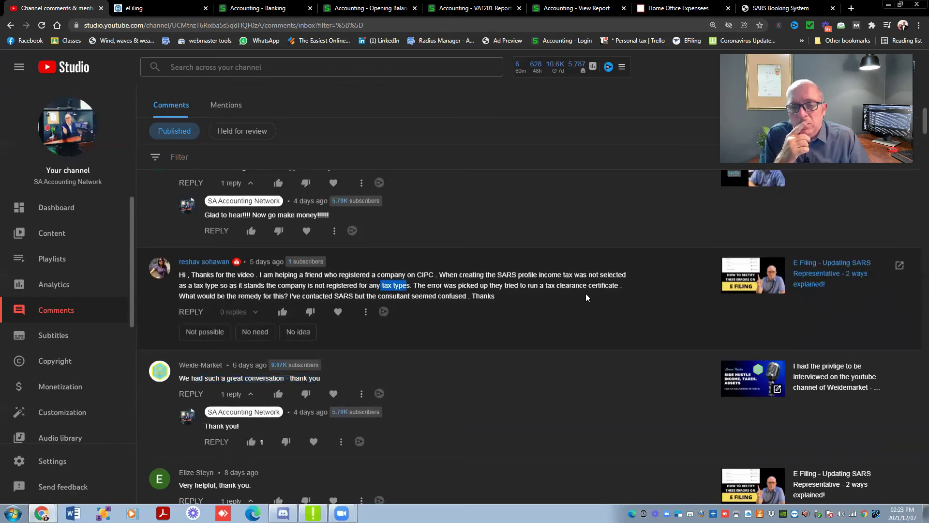
scroll(490, 305, up, 3)
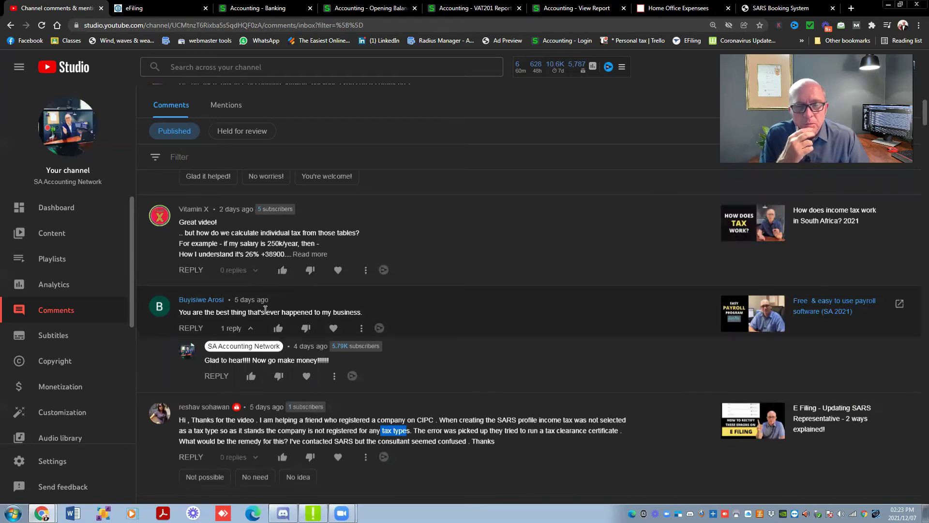
Step: Expand the Vitamin X comment and highlight its 250k salary, rate and 26% of 250000 lines
drag(258, 311, 366, 312)
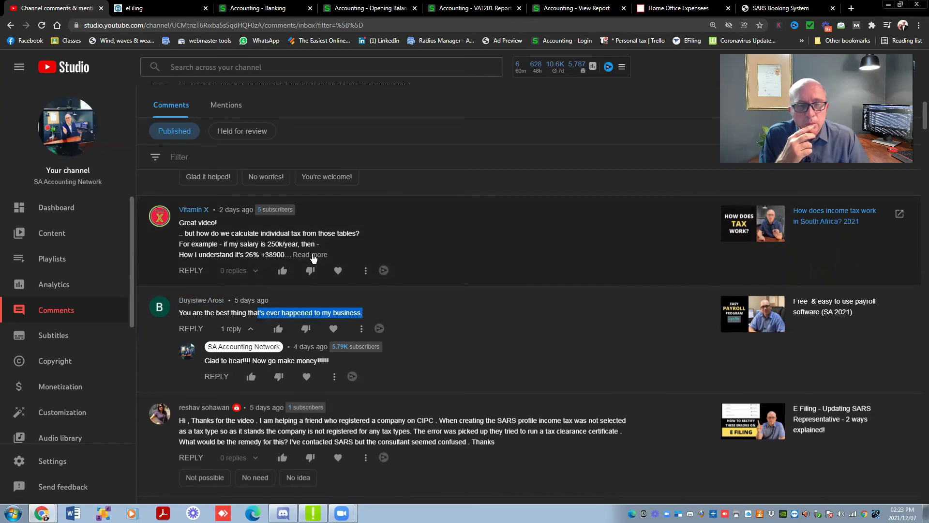
click(312, 255)
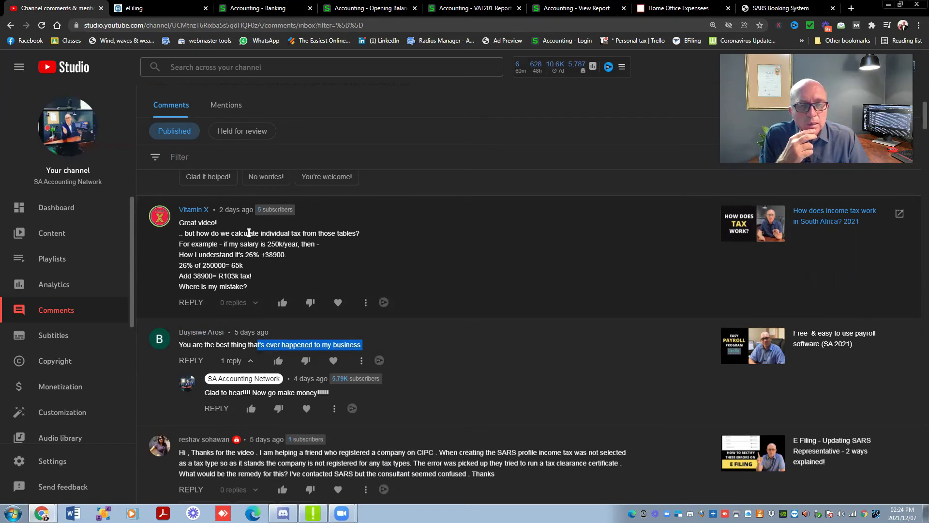
drag(217, 243, 294, 260)
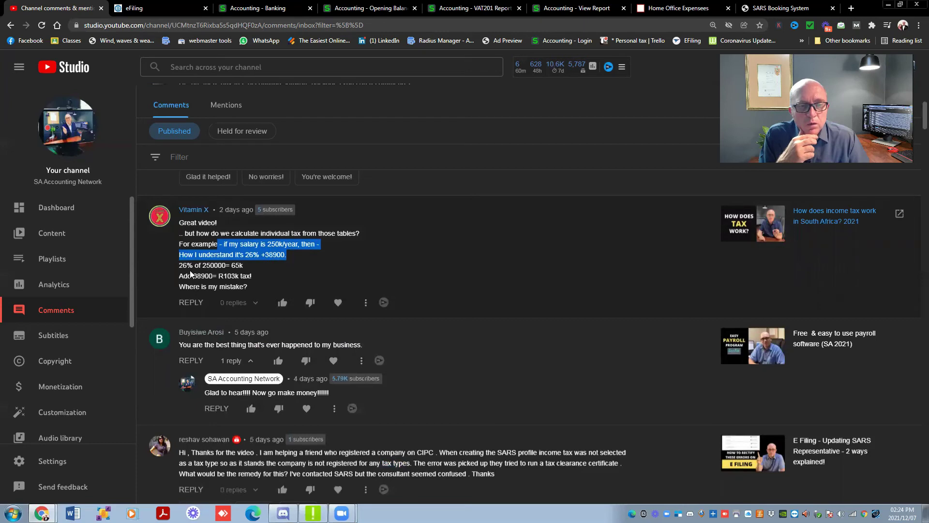
drag(187, 265, 223, 269)
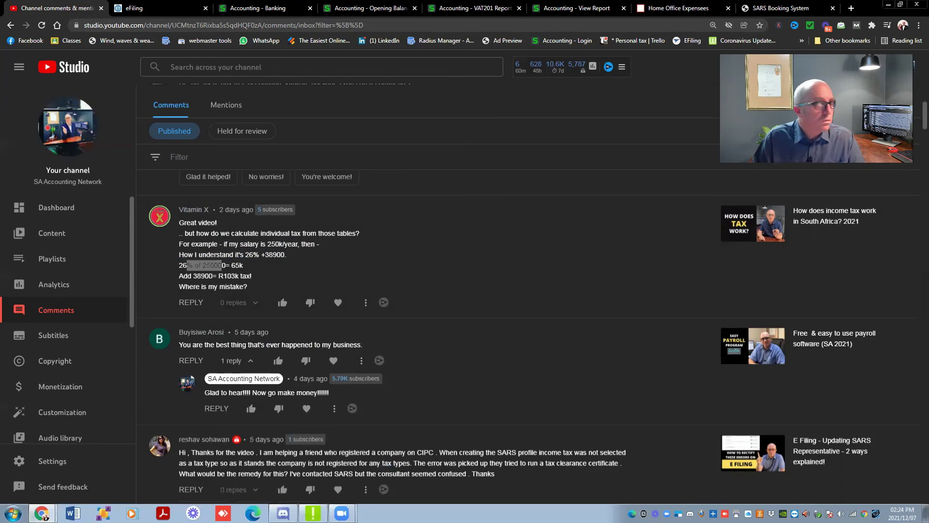
Step: Highlight the 216 201 – 337 800 bracket's lower bound, its 26% rate and 216 200 threshold
scroll(105, 238, down, 6)
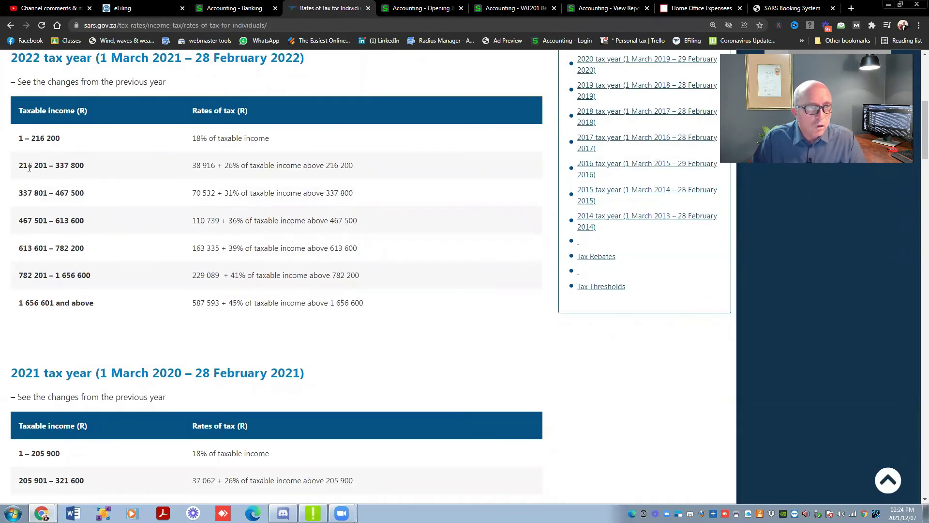
drag(24, 165, 41, 164)
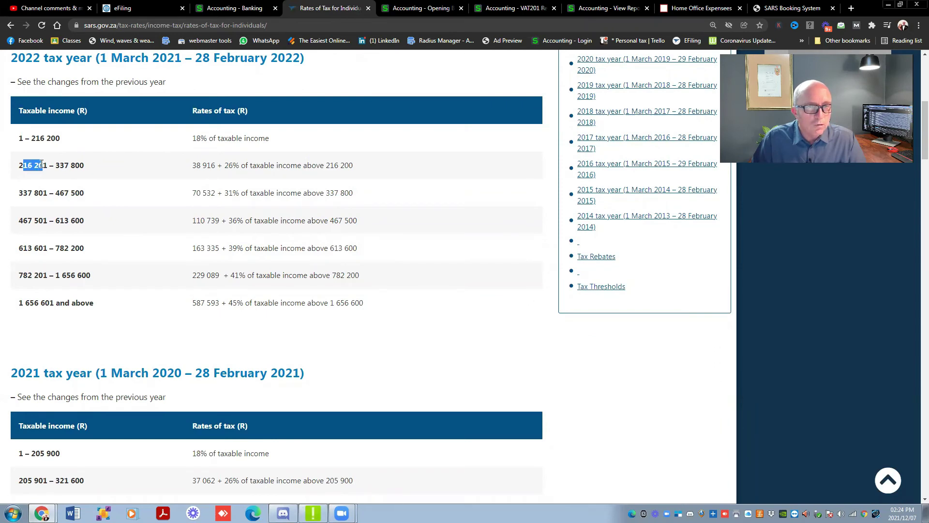
click(252, 165)
drag(225, 165, 241, 165)
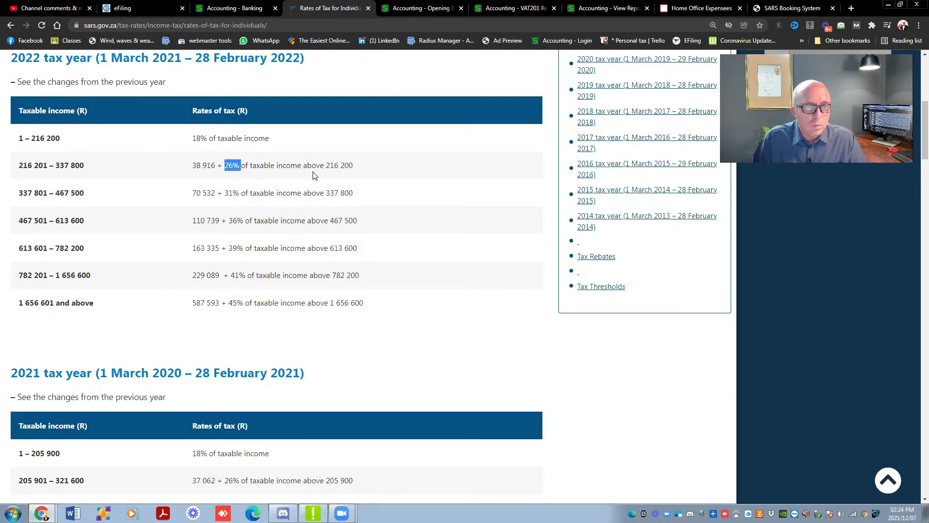
drag(324, 165, 356, 167)
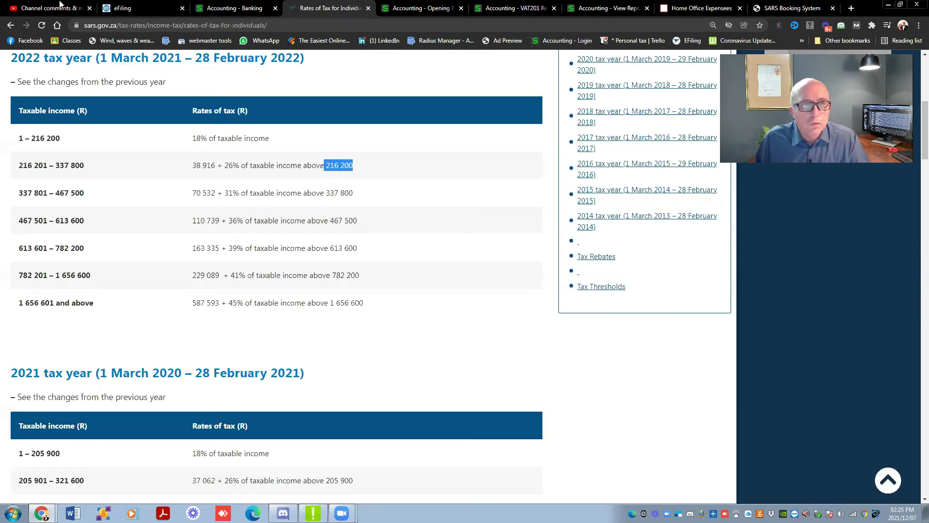
click(41, 6)
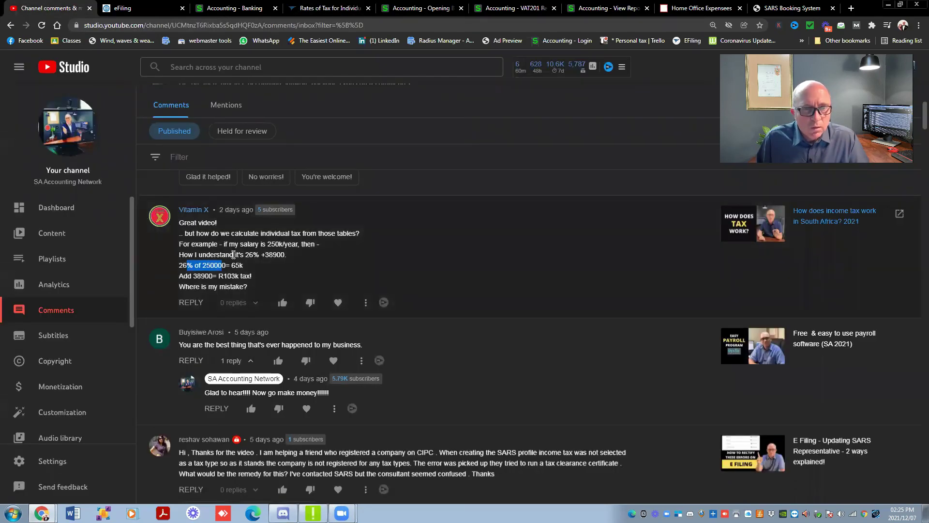
click(224, 266)
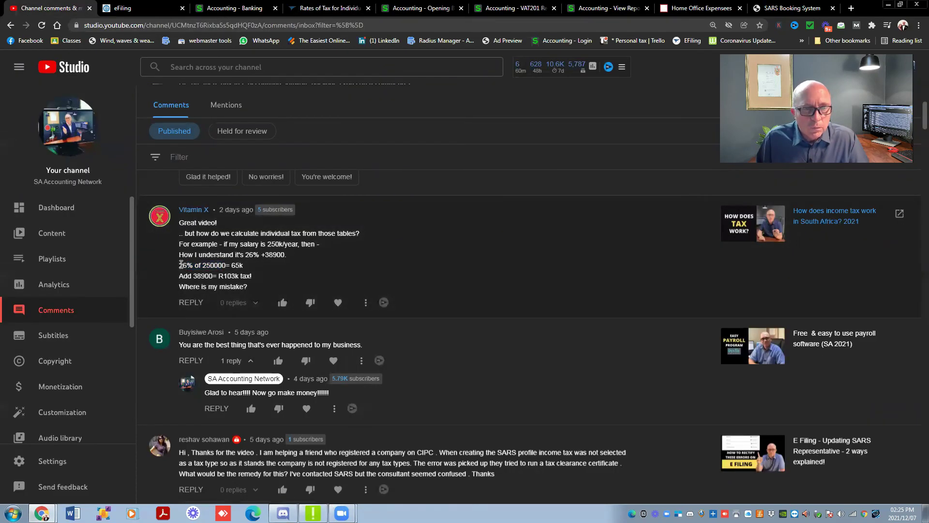
mouse_move(180, 265)
mouse_down()
mouse_move(240, 265)
mouse_move(197, 271)
mouse_up()
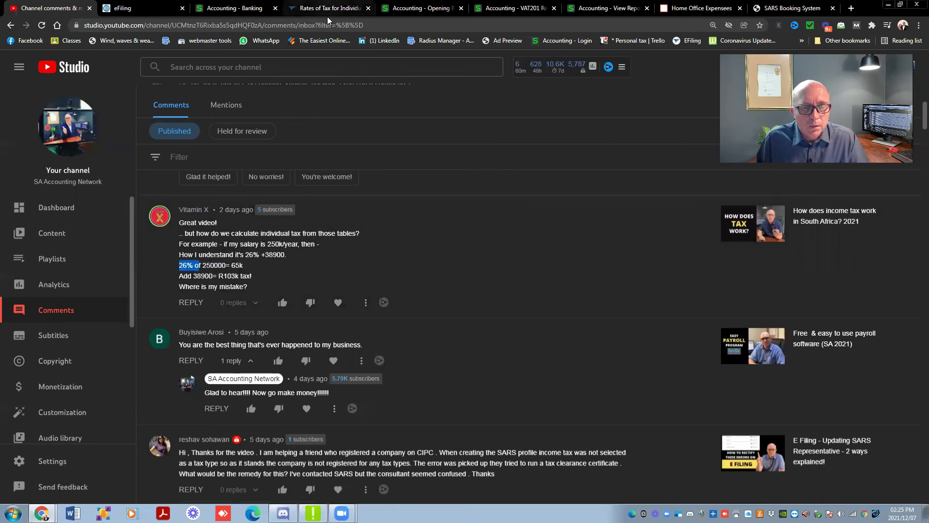
click(327, 17)
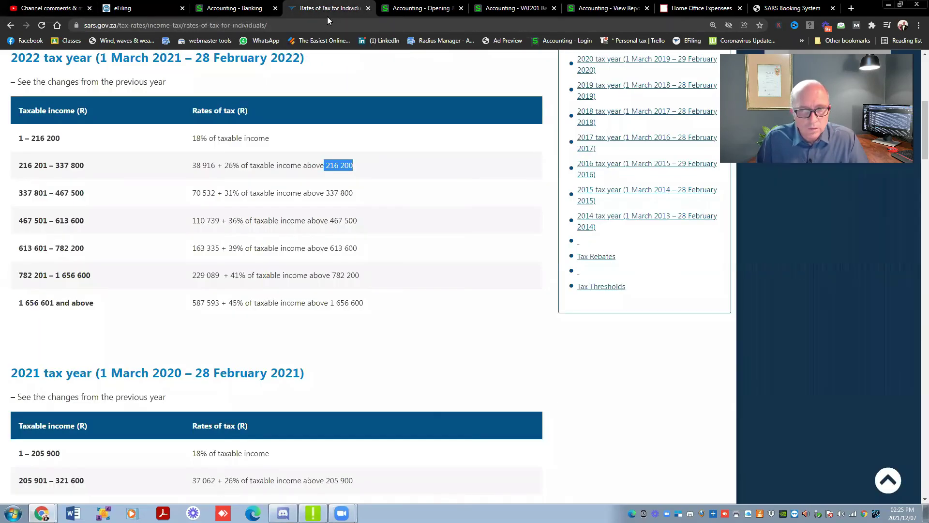
click(56, 8)
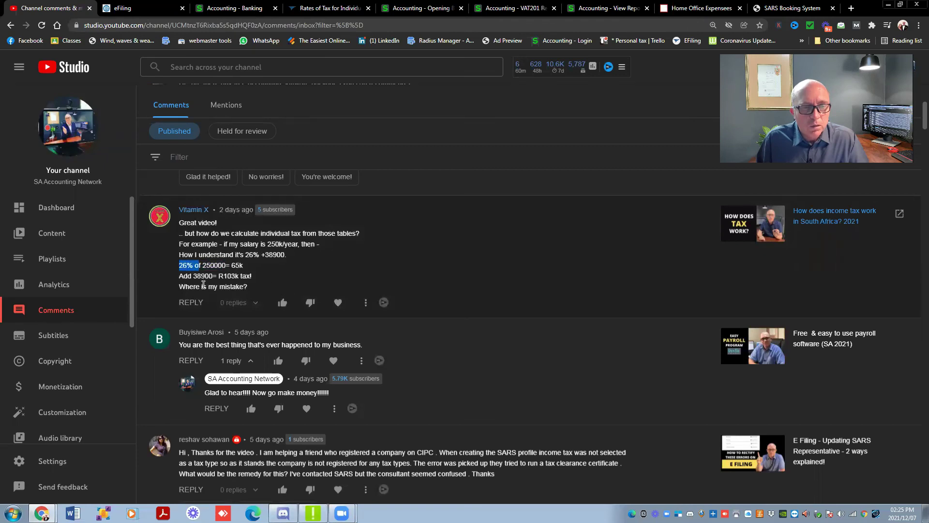
drag(193, 276, 257, 284)
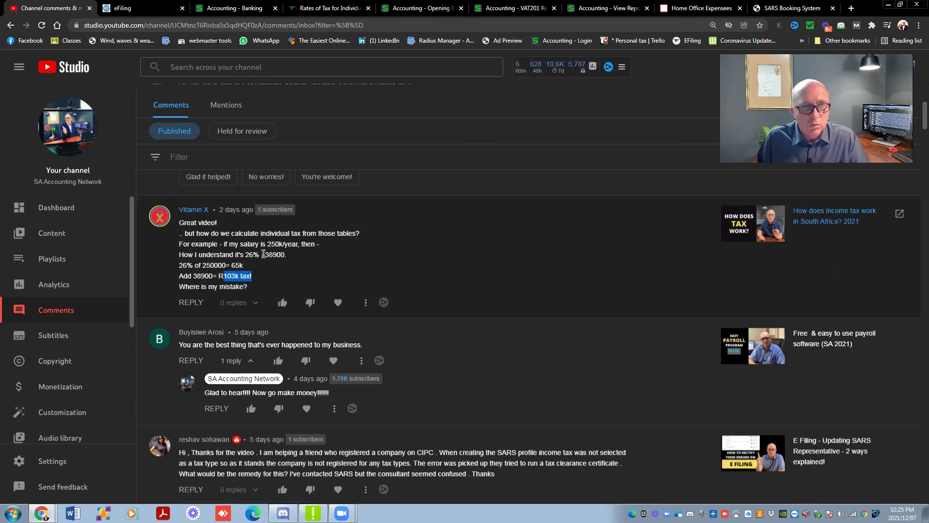
scroll(263, 253, up, 1)
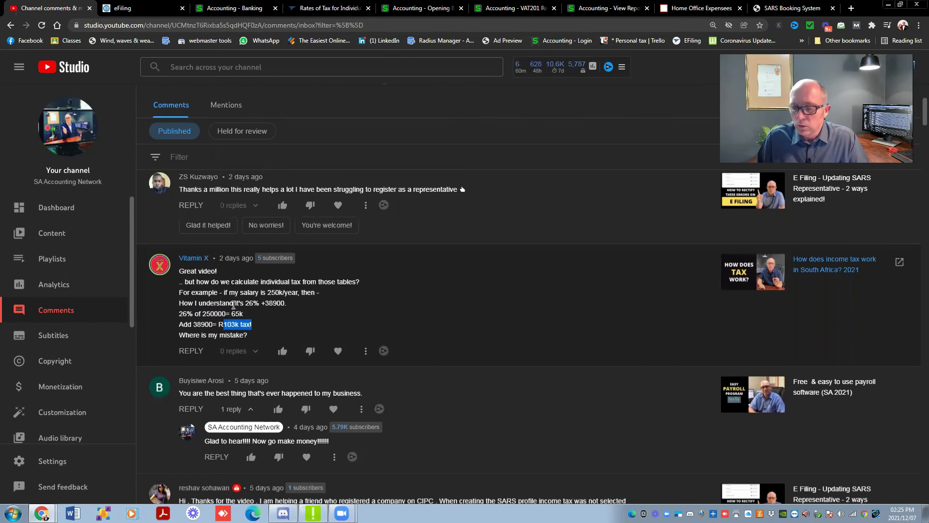
scroll(236, 301, up, 3)
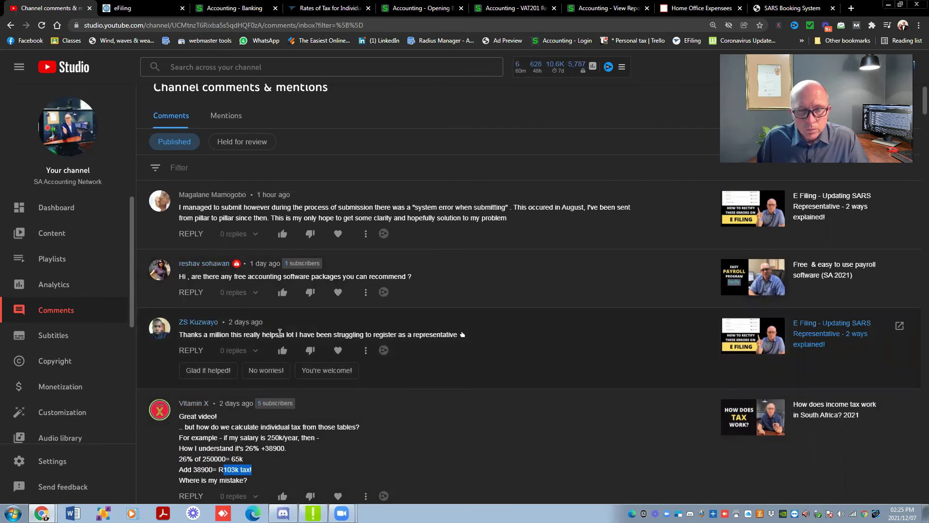
drag(280, 333, 387, 342)
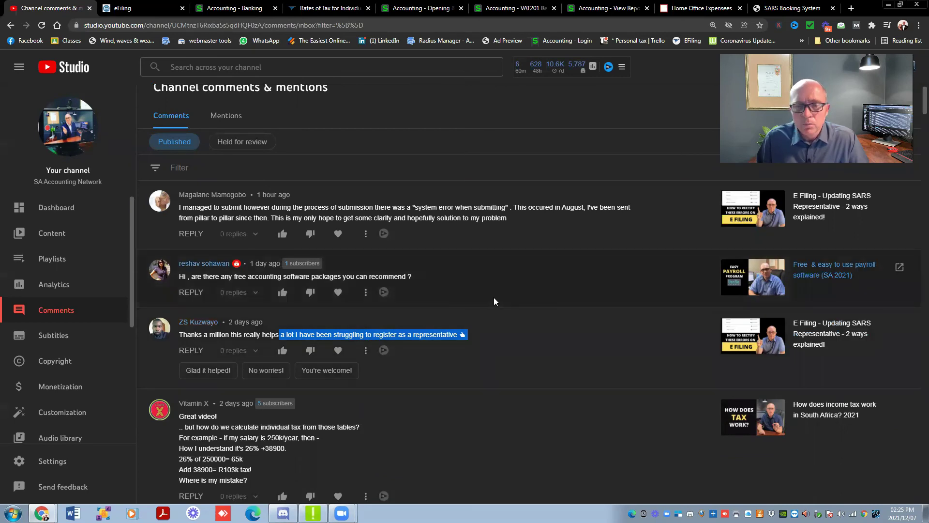
click(216, 334)
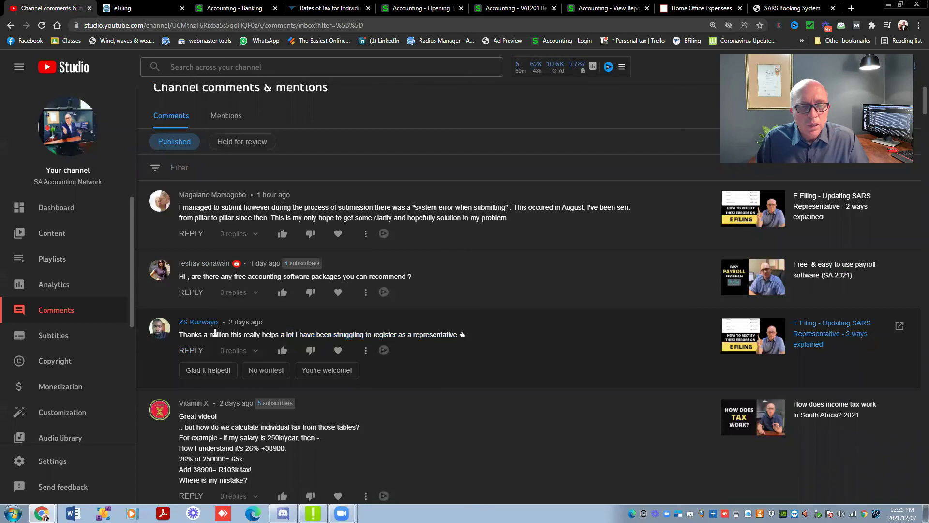
drag(208, 334, 433, 334)
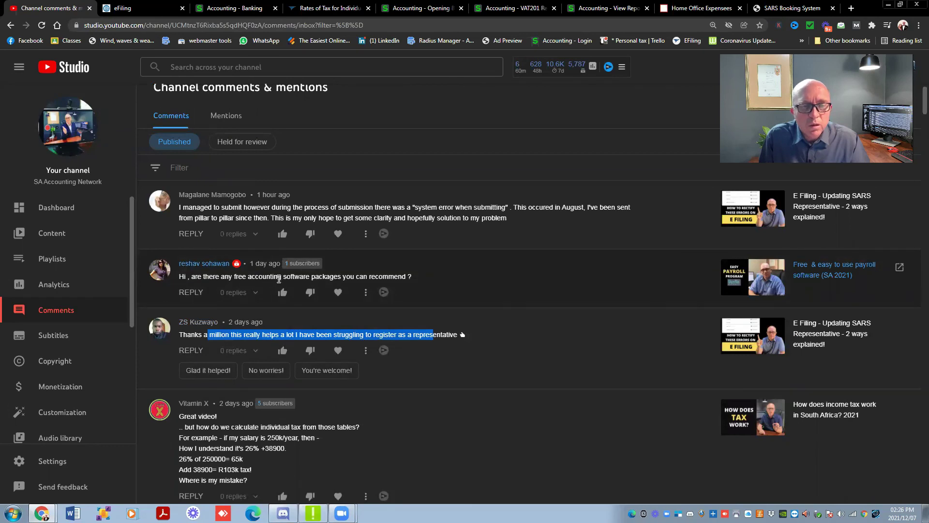
drag(214, 274, 349, 276)
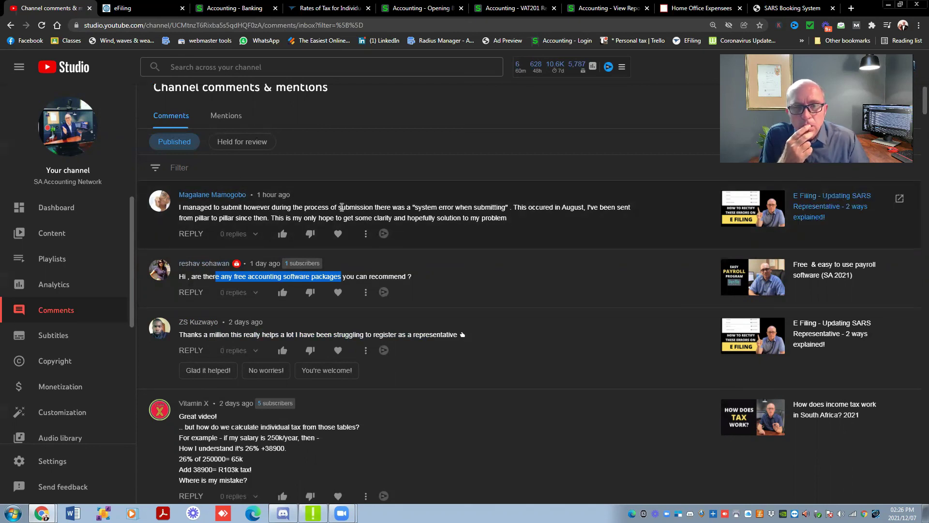
drag(408, 207, 480, 223)
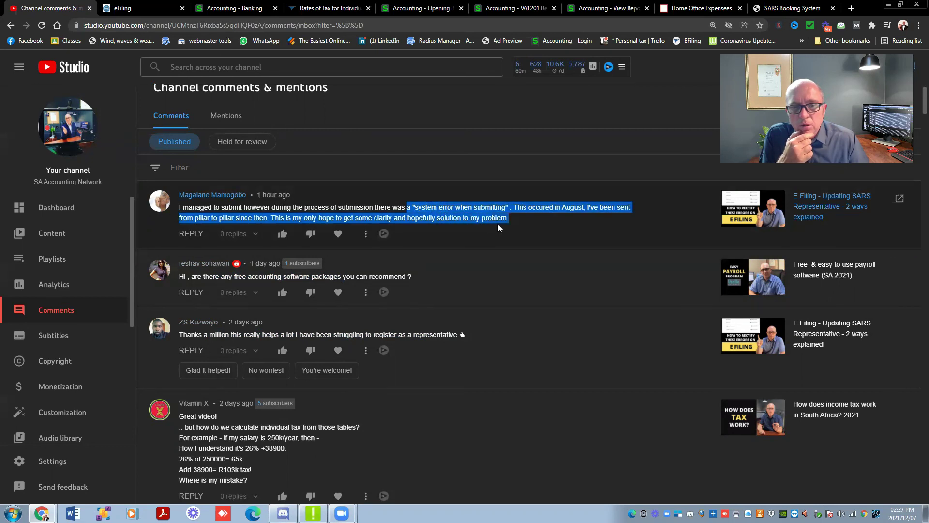
click(389, 208)
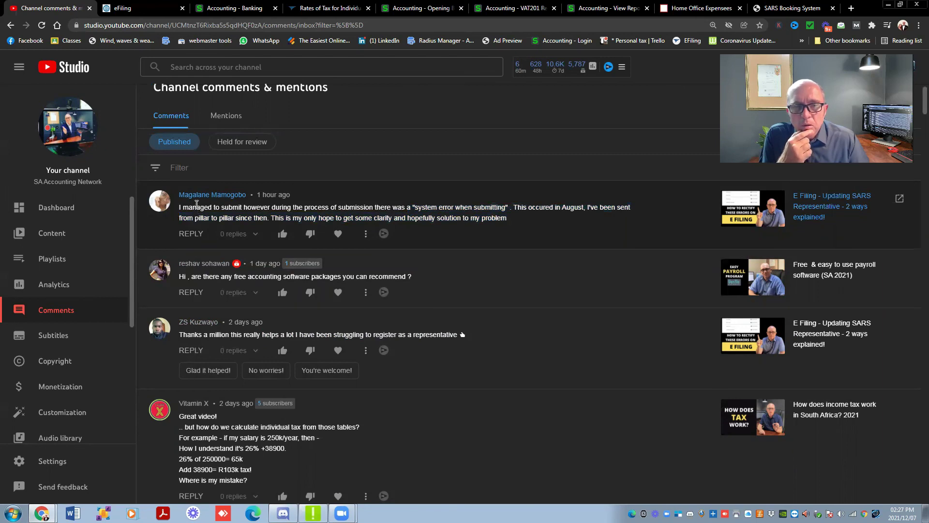
Step: Go from the tax rates page to the SARS homepage and open the branch eBooking form
click(315, 14)
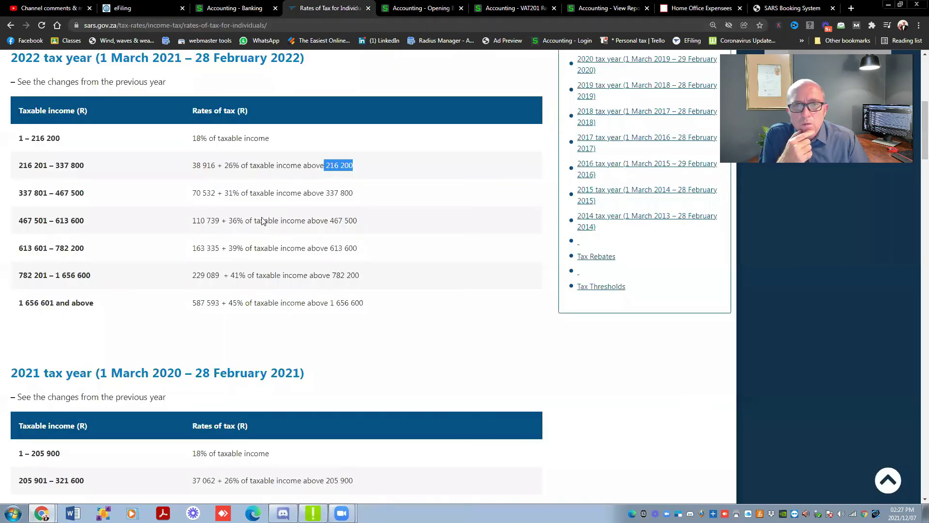
scroll(259, 222, up, 7)
click(15, 64)
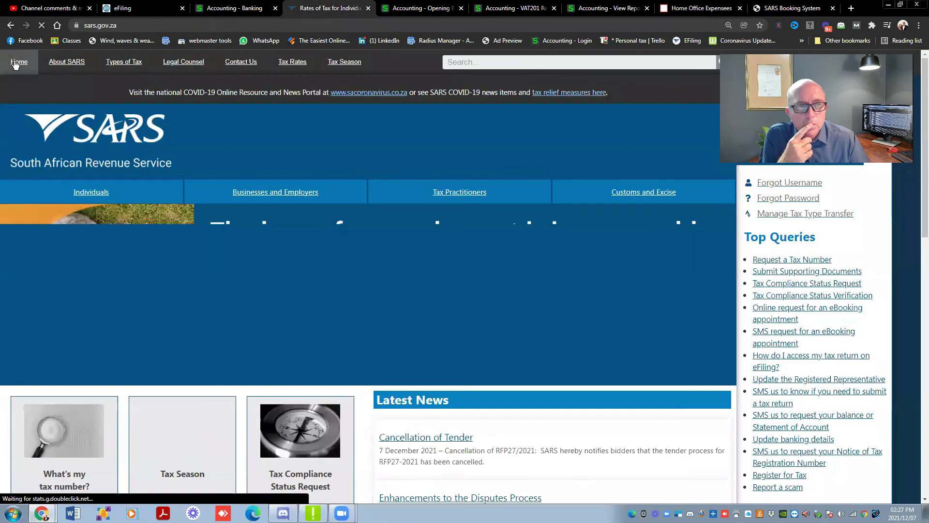
scroll(57, 221, down, 5)
click(57, 335)
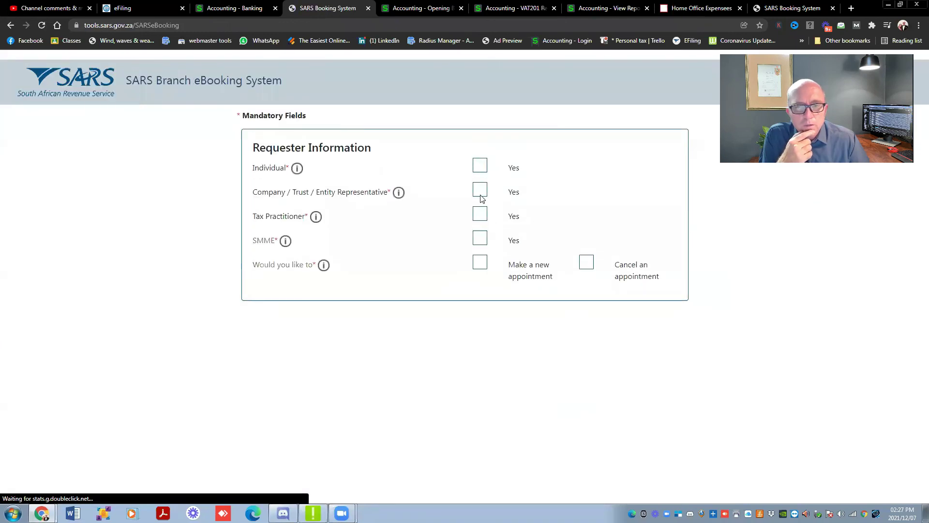
Step: Book as a Company Representative and choose Make a new appointment
click(479, 190)
scroll(232, 244, down, 6)
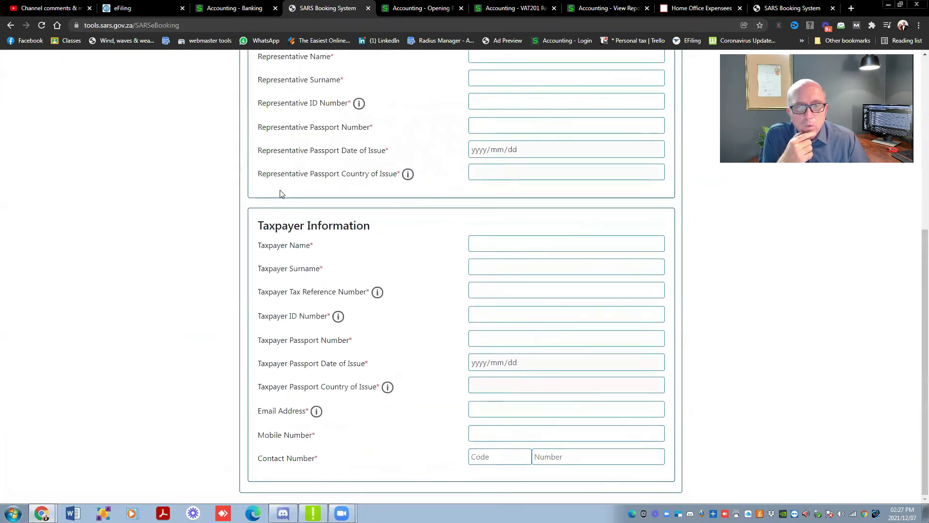
scroll(211, 419, up, 1)
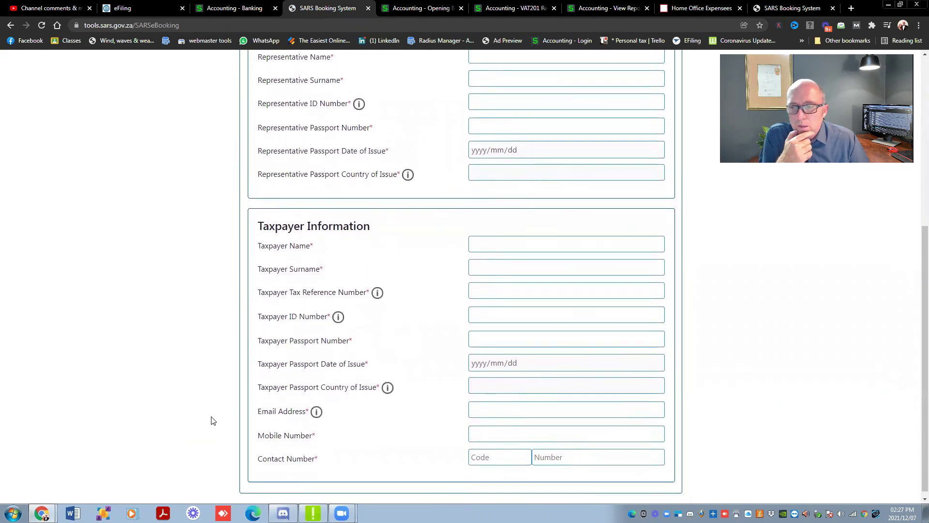
scroll(211, 419, up, 5)
scroll(212, 419, down, 2)
click(476, 165)
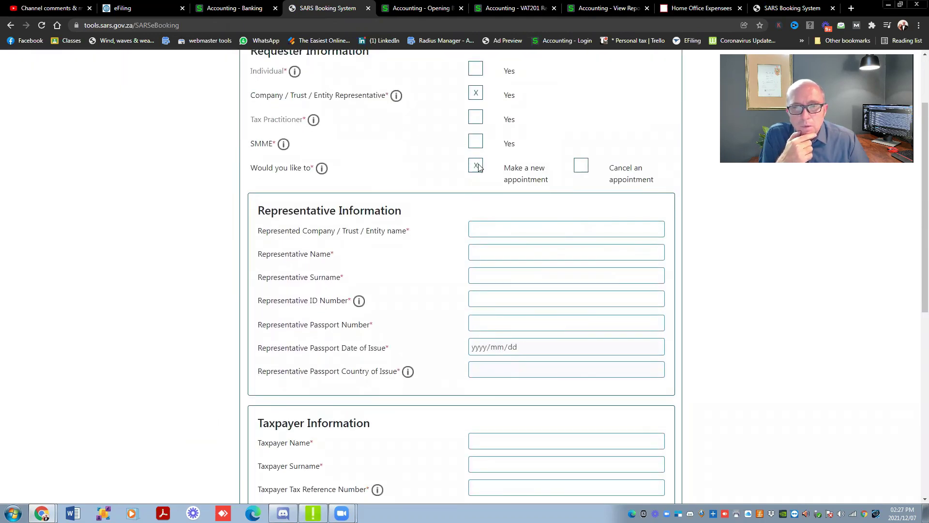
scroll(127, 293, down, 8)
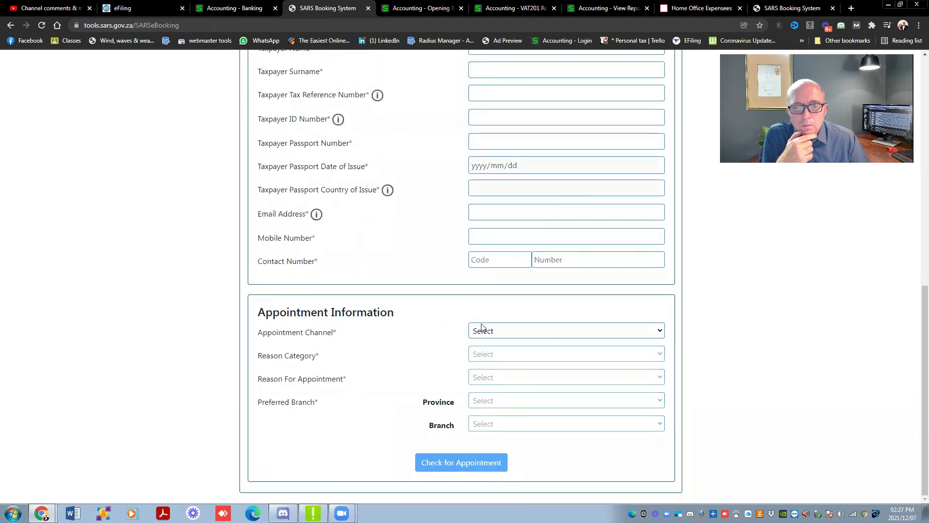
Step: Choose Telephonic Engagement, reason category Other, and reason Updating of Representative details
click(482, 327)
click(497, 358)
click(499, 360)
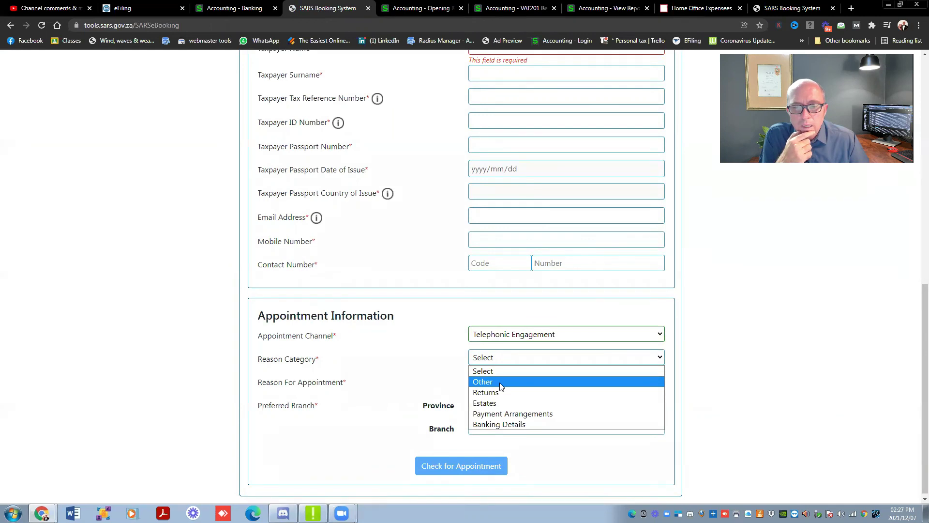
click(500, 382)
click(501, 380)
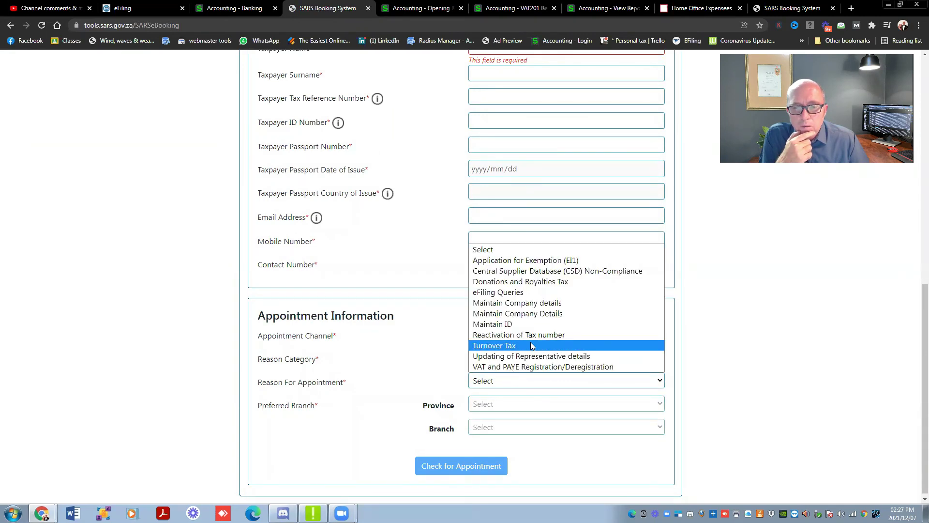
click(539, 359)
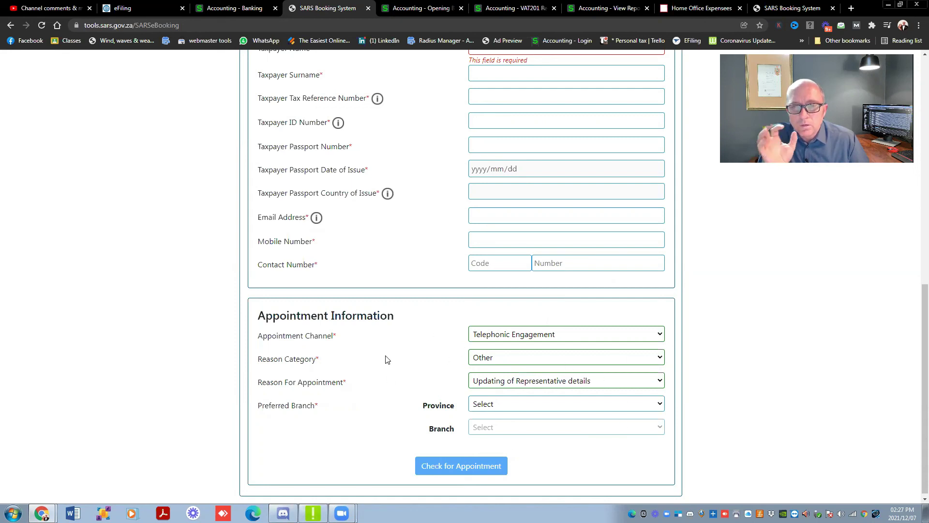
scroll(384, 359, up, 15)
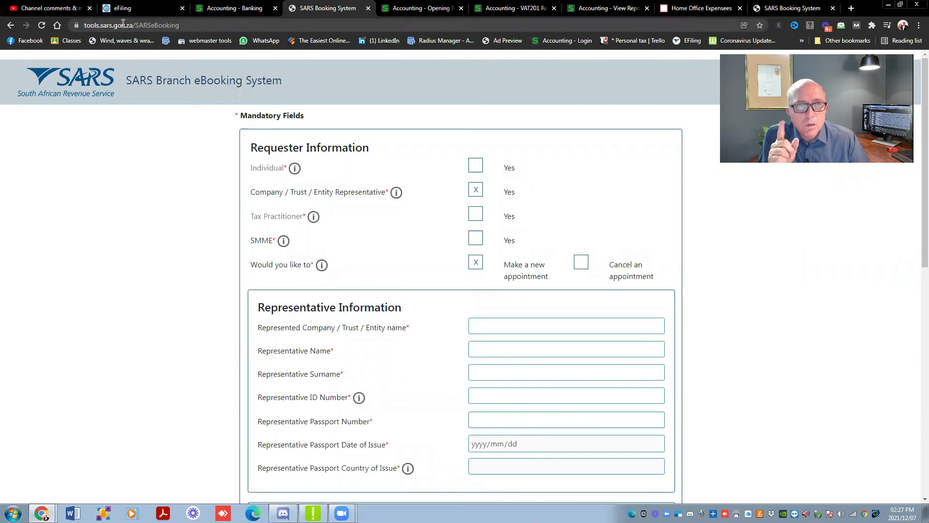
Step: Go back to the SARS homepage, then through Online Services to Submit Supporting Documents
click(10, 25)
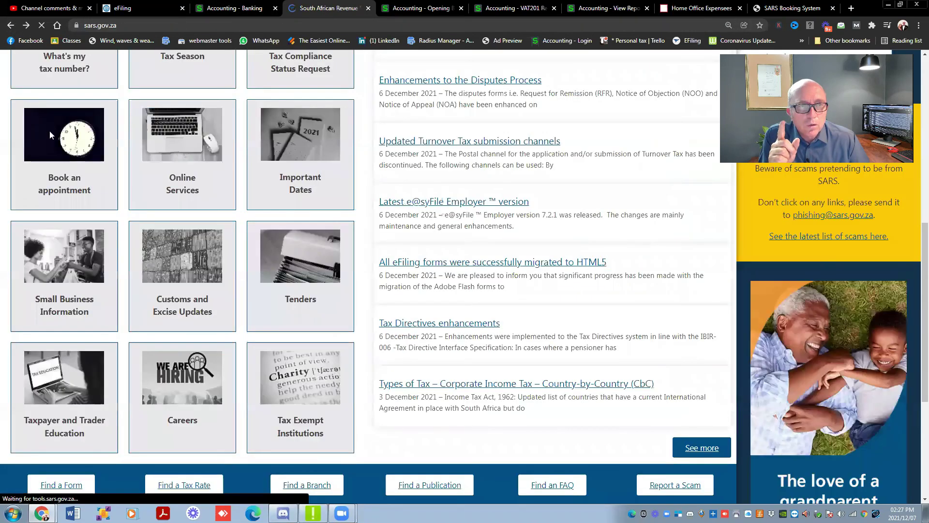
scroll(219, 173, down, 4)
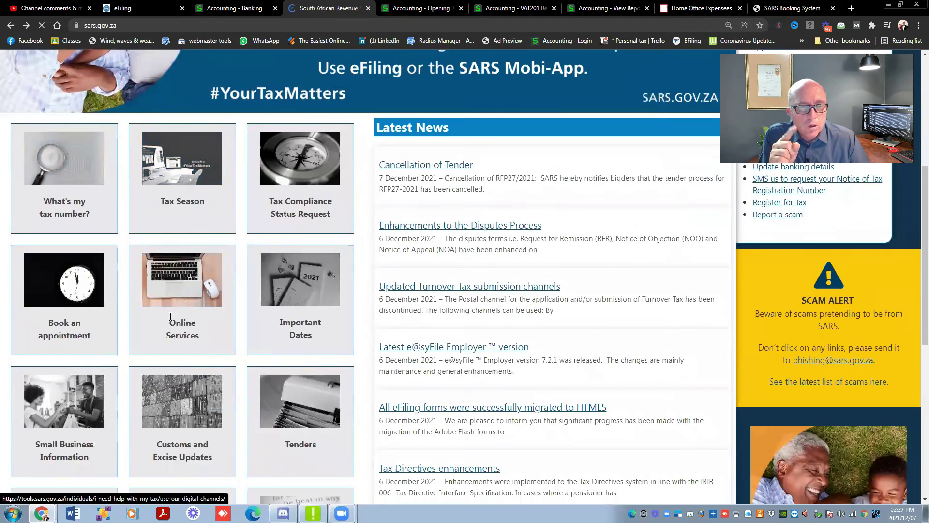
click(178, 304)
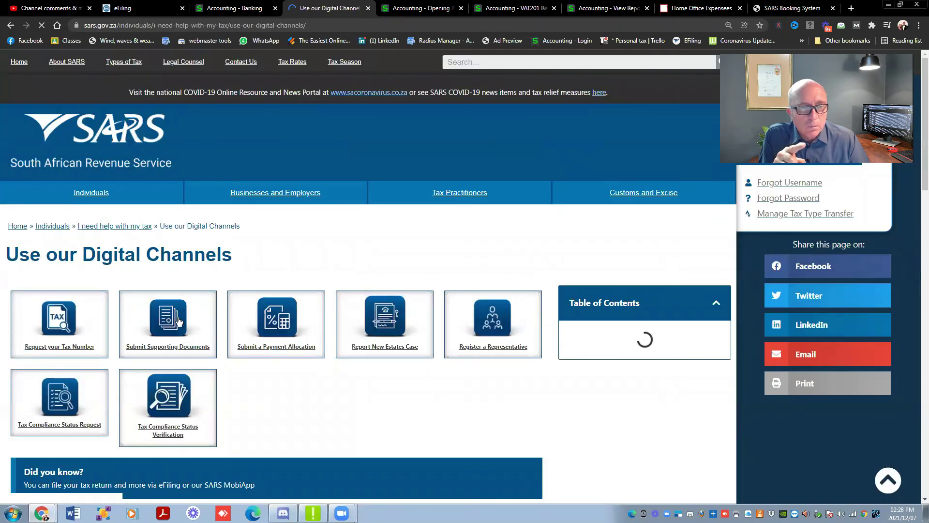
click(176, 314)
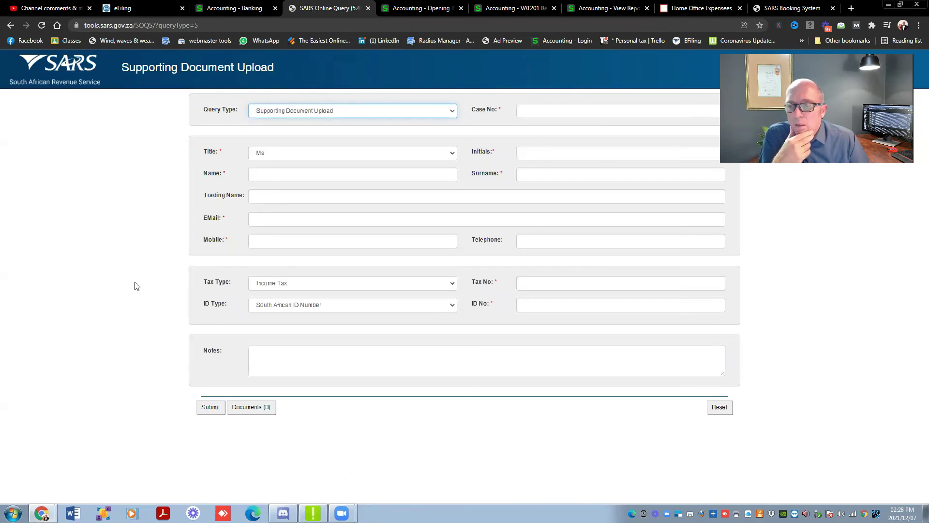
Step: Switch to the YouTube Studio tab and scroll to the top of Channel comments & mentions
click(55, 8)
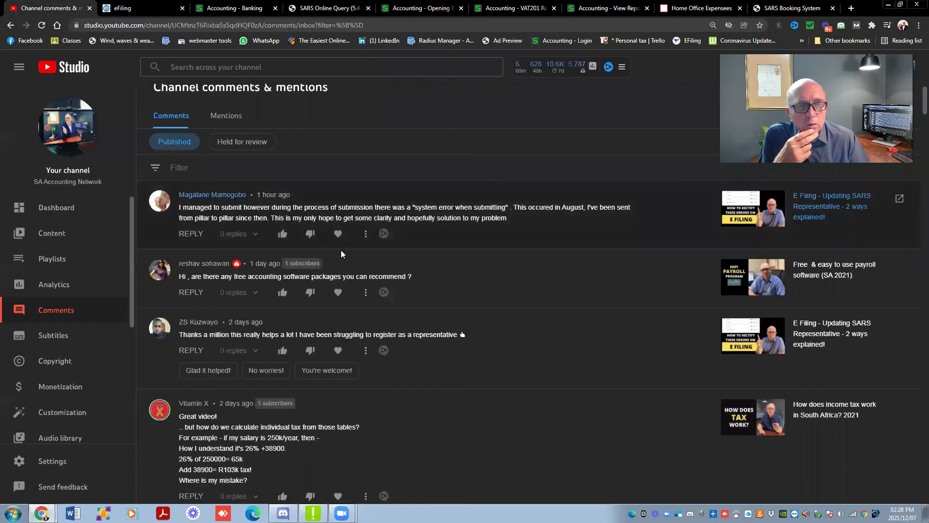
scroll(346, 253, up, 1)
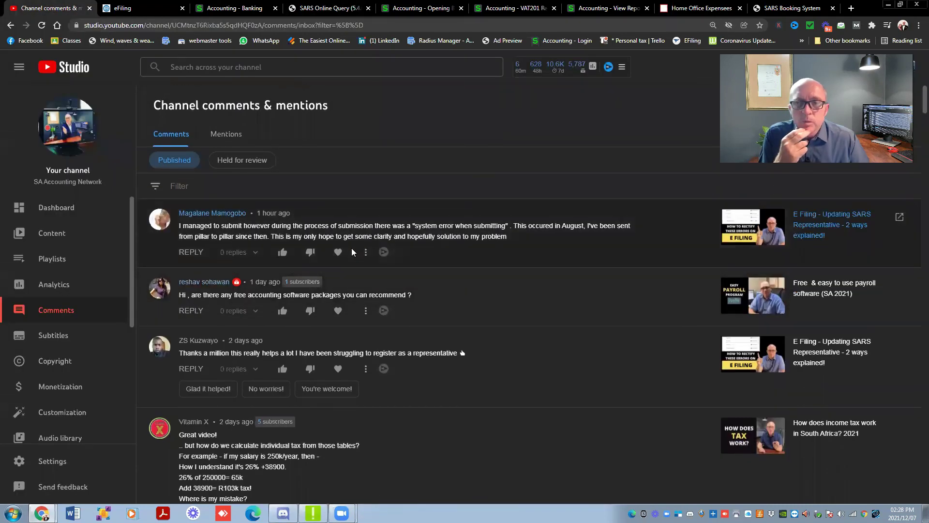